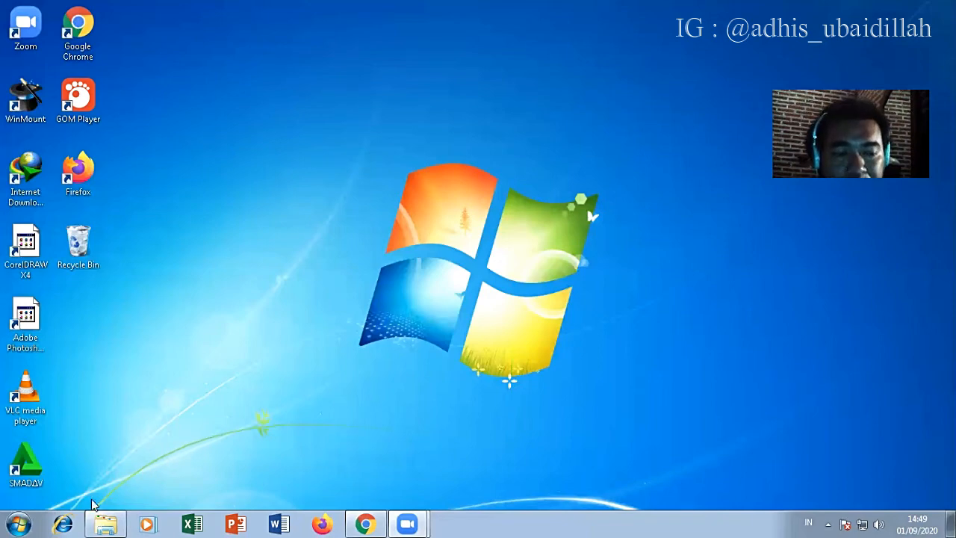
left_click(16, 523)
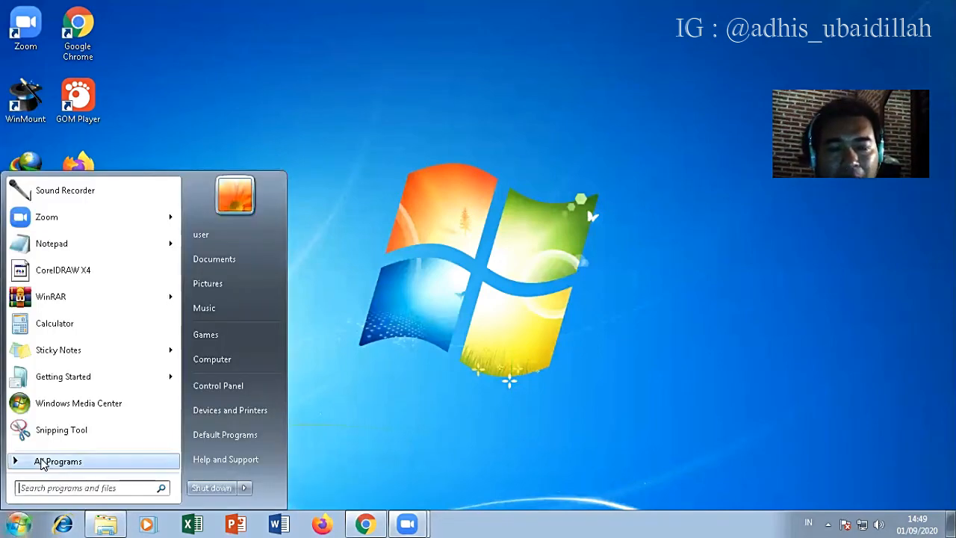
left_click(41, 461)
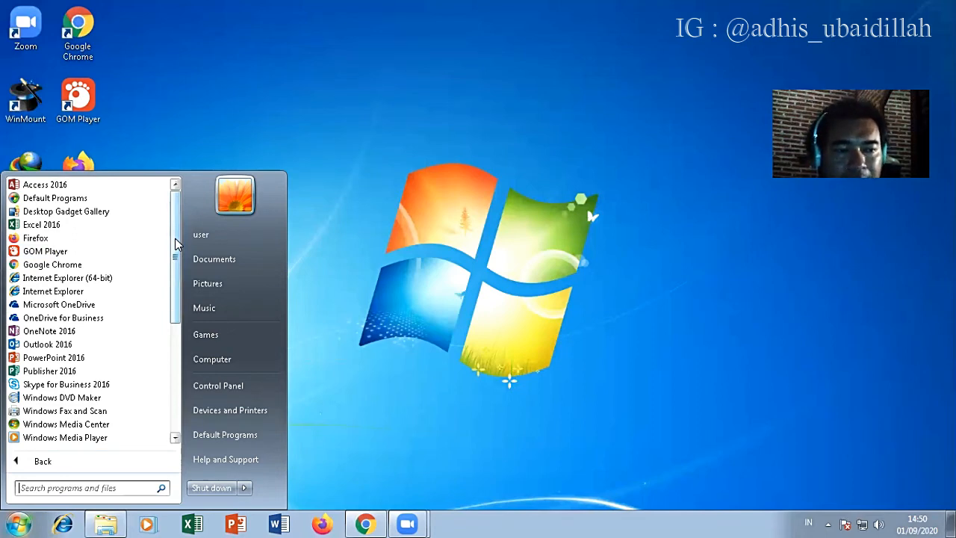
left_click_drag(175, 244, 177, 262)
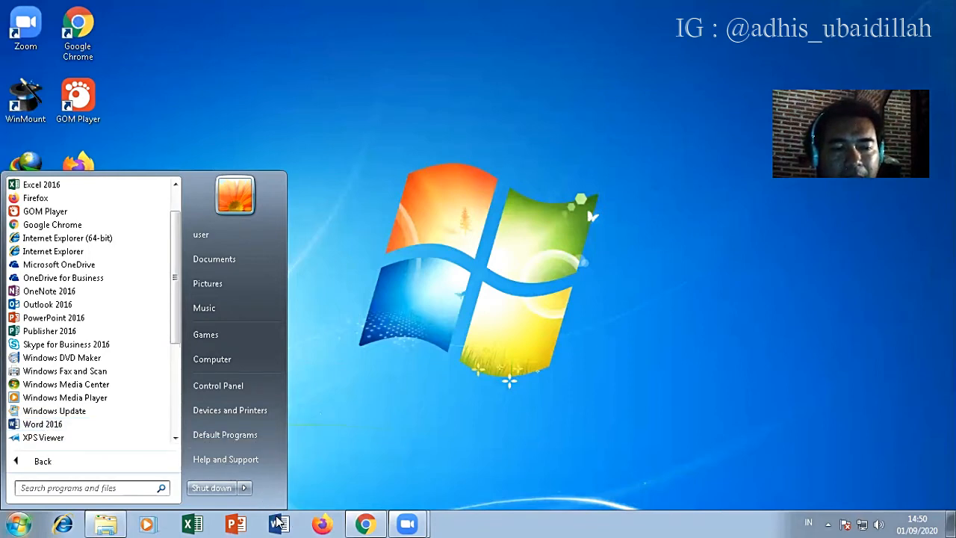
left_click(386, 392)
right_click(179, 76)
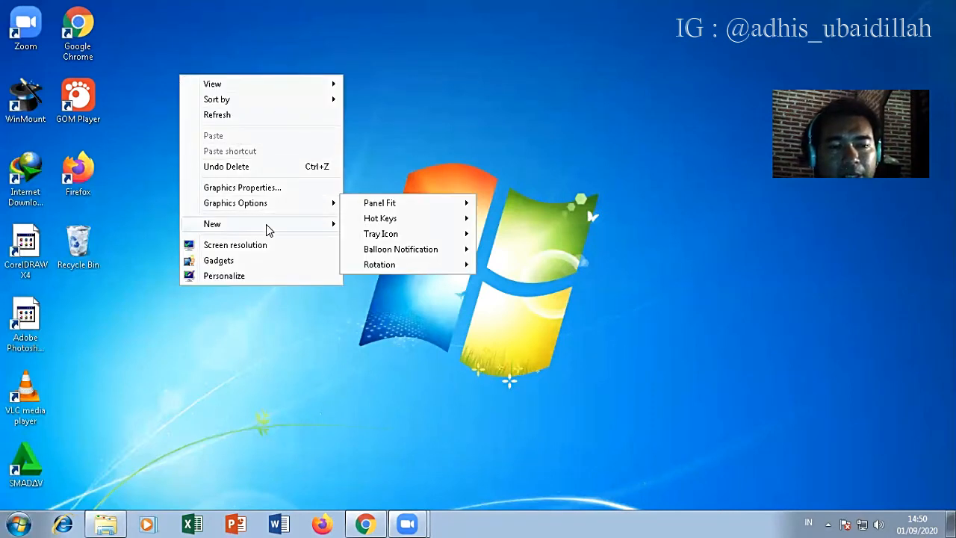
mouse_move(267, 228)
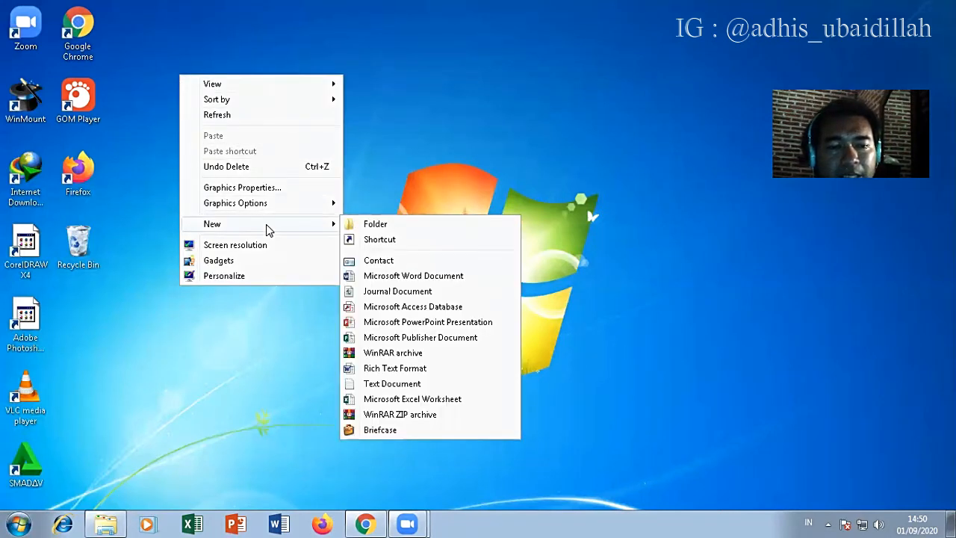
left_click(395, 92)
Step: Create a new Microsoft Word document on the desktop and name it Word
right_click(203, 53)
mouse_move(271, 203)
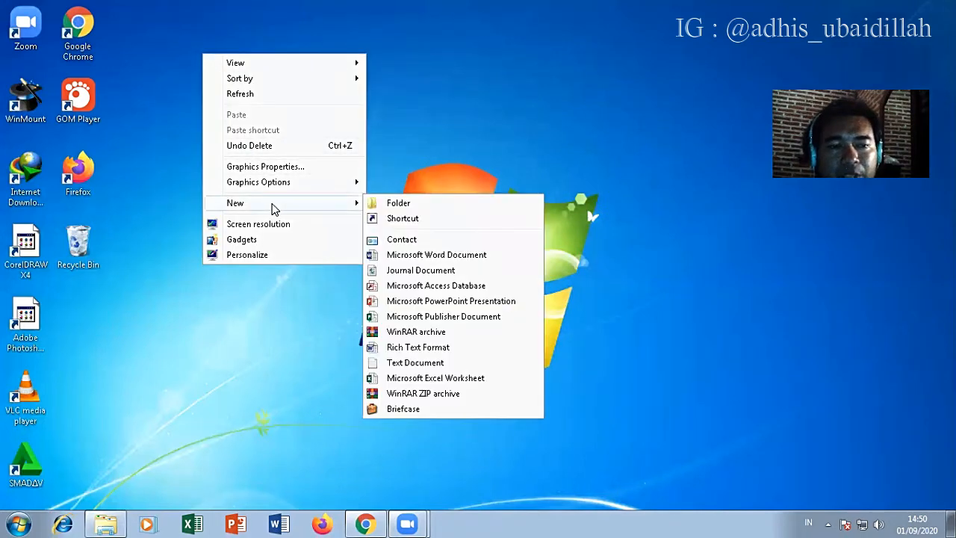
left_click(426, 256)
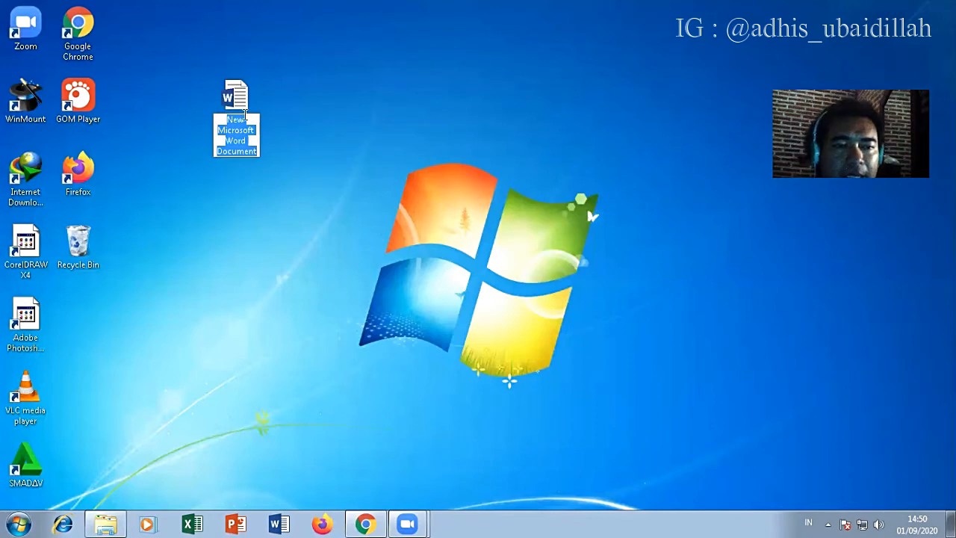
type("Word")
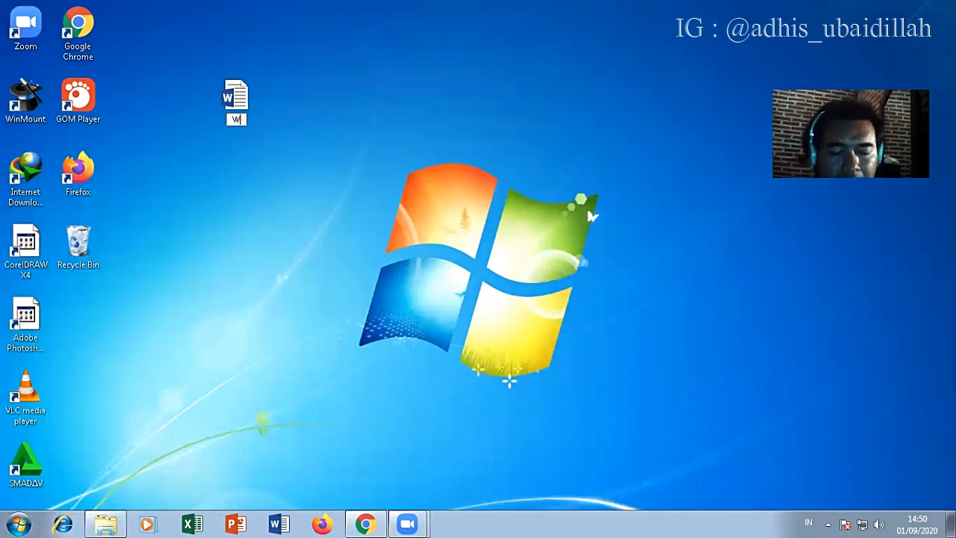
left_click(261, 153)
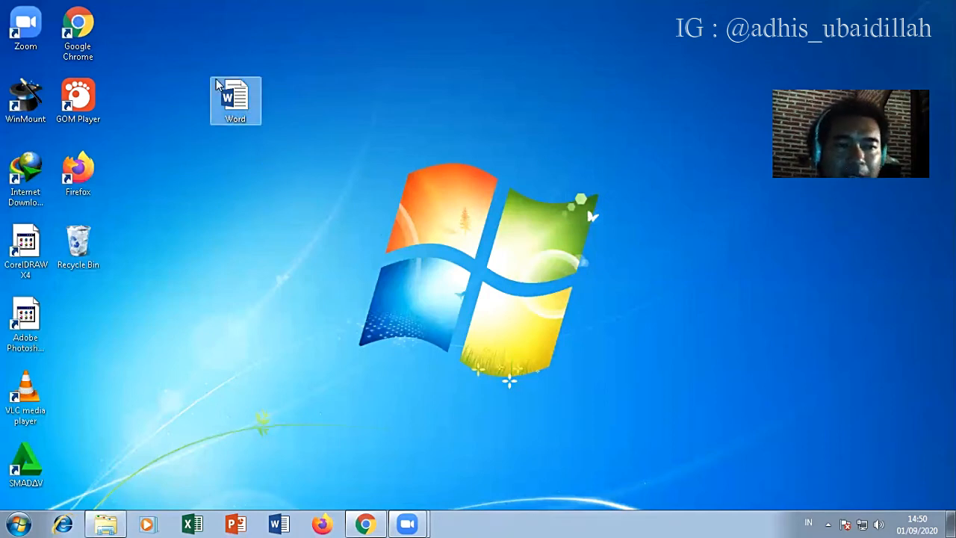
Step: Move the Word document beside the Google Chrome shortcut on the desktop and open it
left_click_drag(217, 86, 178, 171)
left_click_drag(150, 46, 149, 46)
left_click(189, 114)
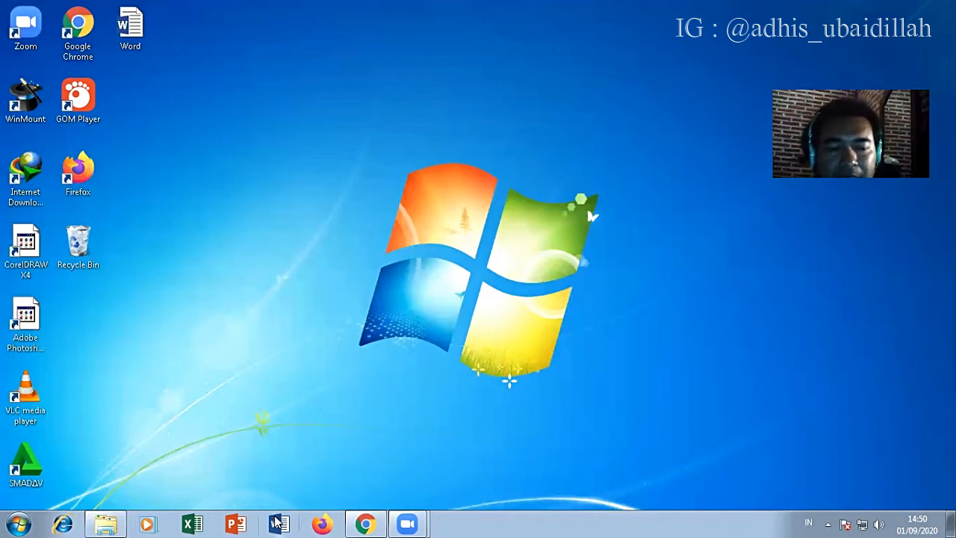
left_click(140, 17)
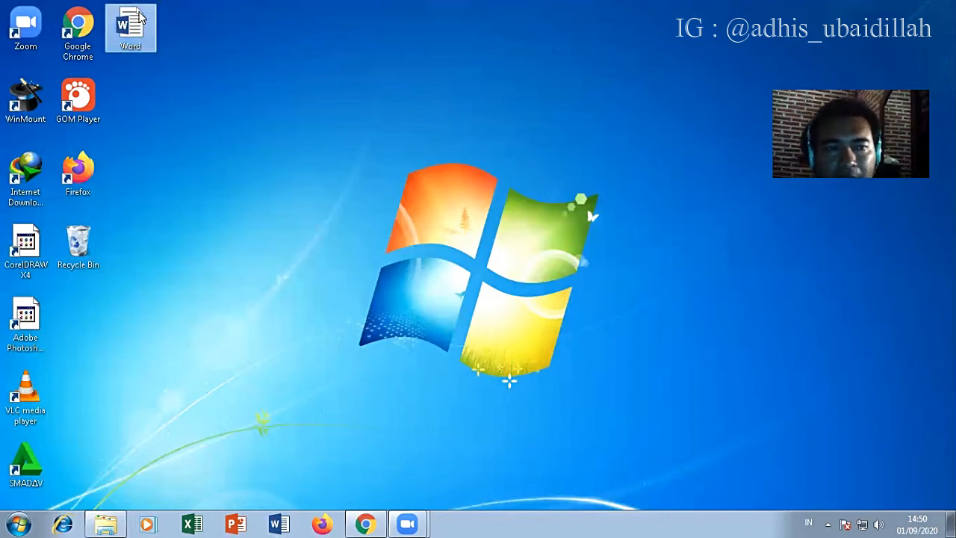
double_click(140, 18)
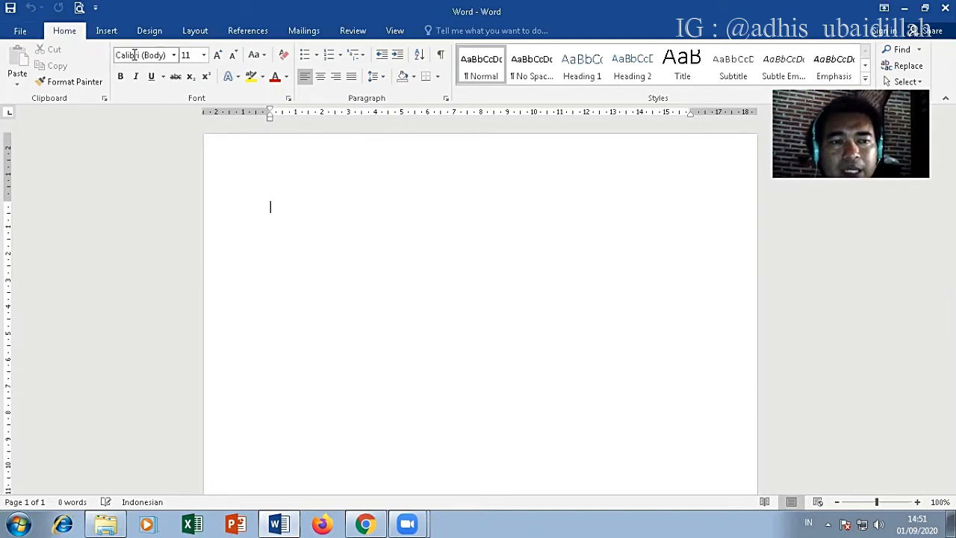
Step: Examine the font and font size controls, the shape gallery, and the commands offered from Home through View
left_click(174, 55)
left_click(178, 57)
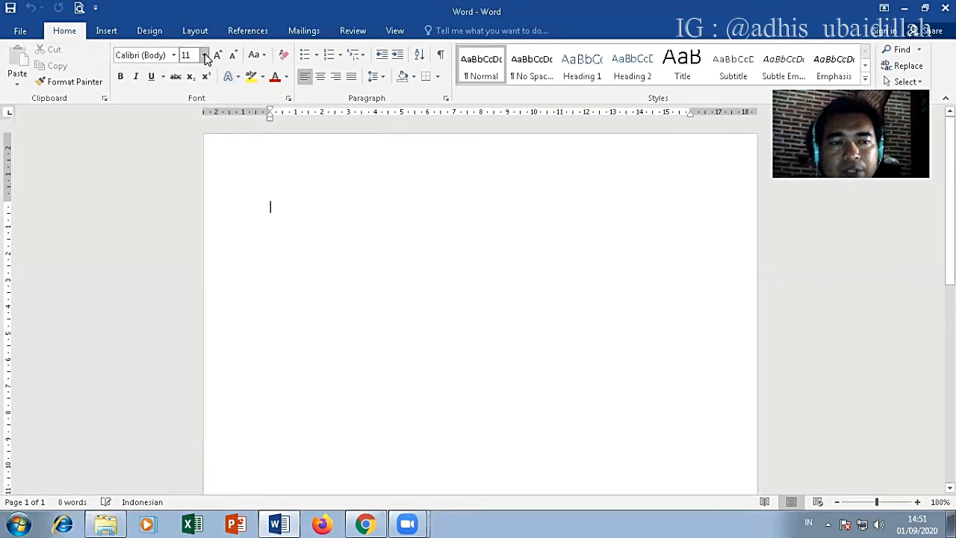
left_click(204, 55)
left_click(203, 56)
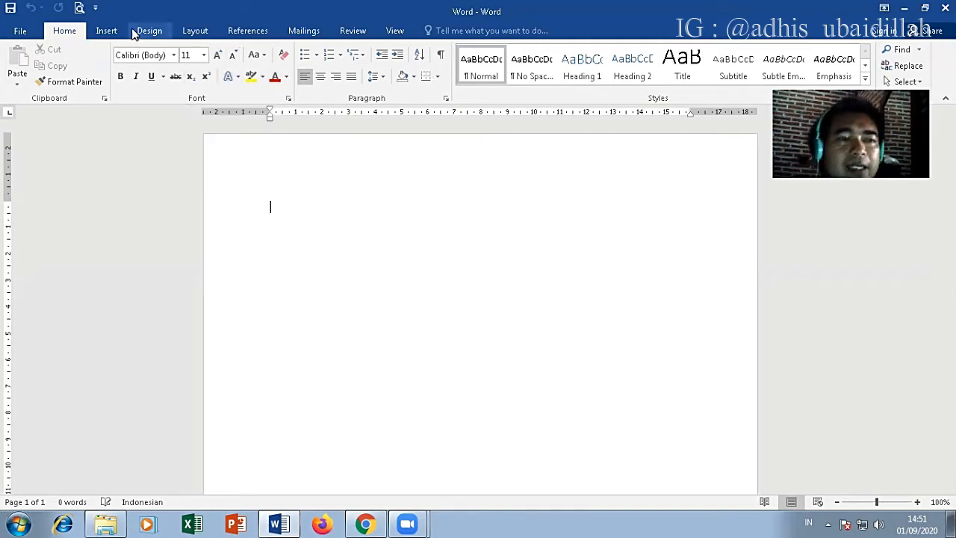
left_click(107, 31)
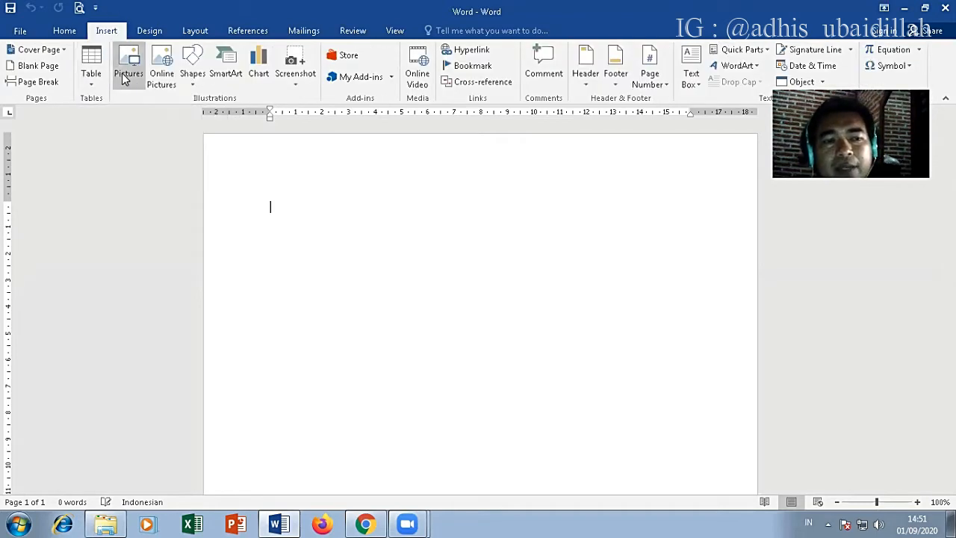
left_click(196, 86)
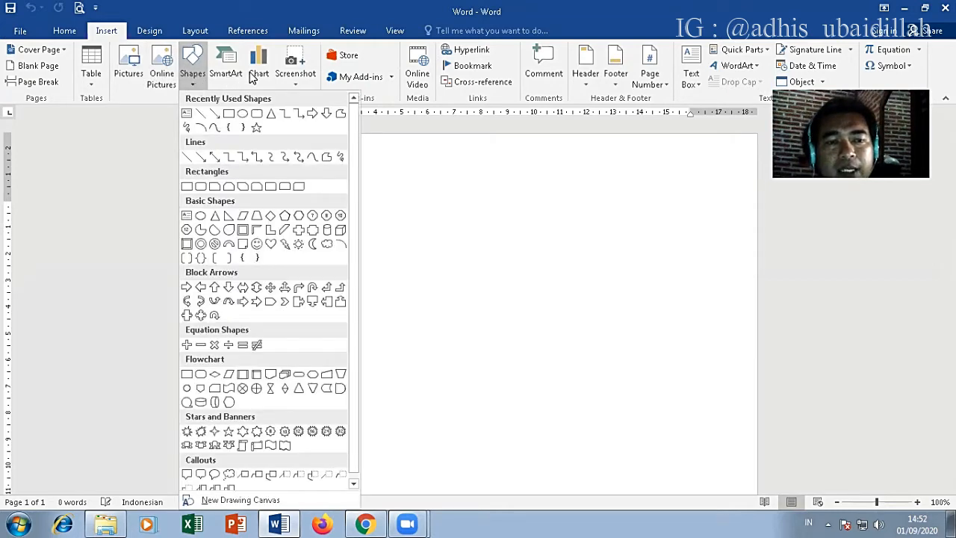
left_click(156, 34)
left_click(156, 34)
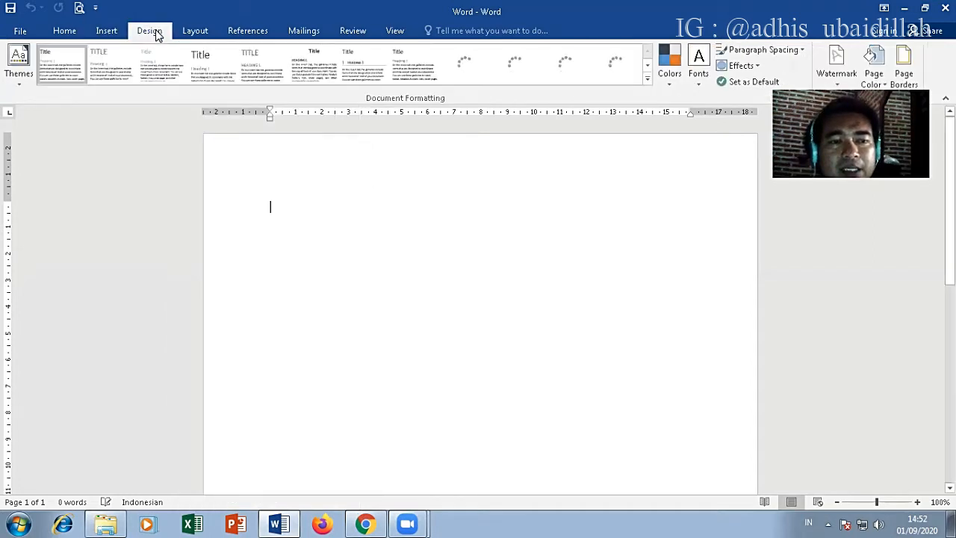
left_click(105, 30)
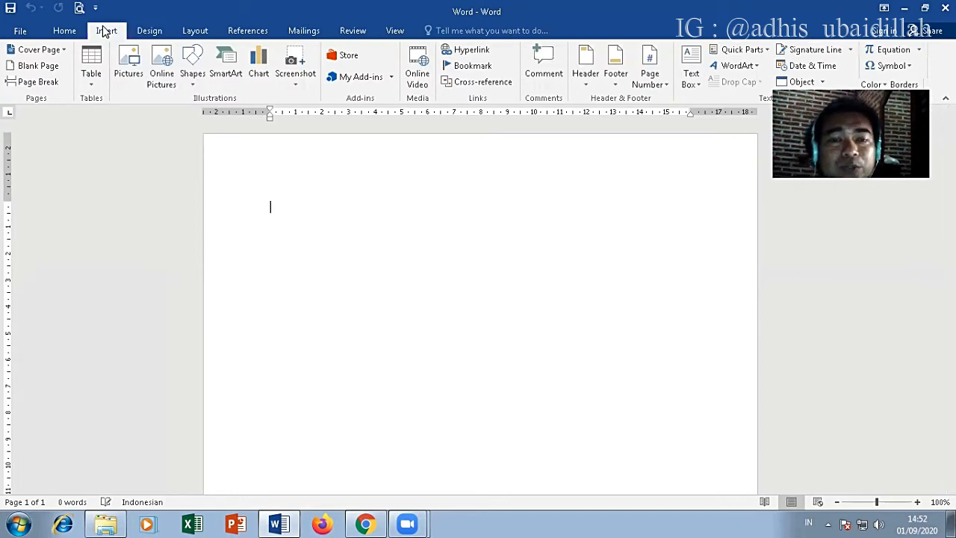
left_click(147, 30)
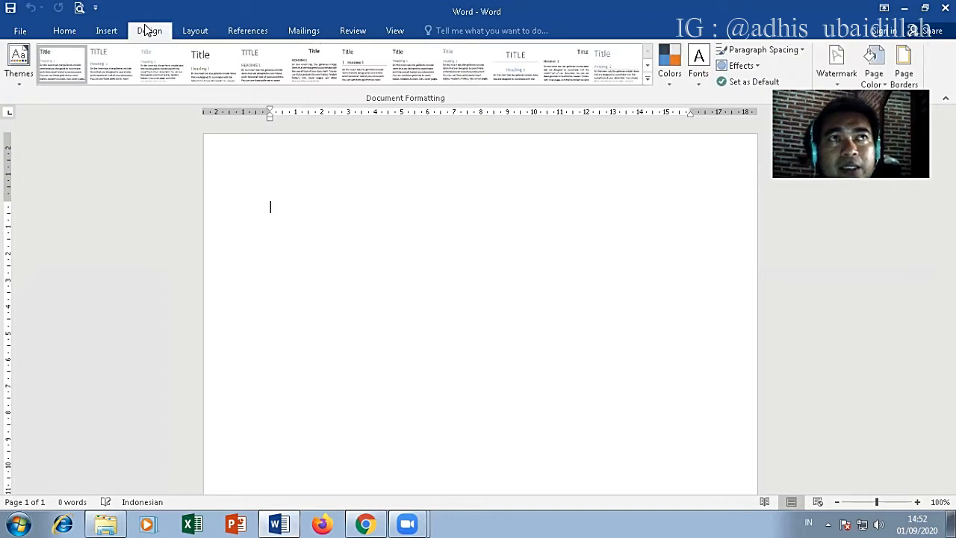
left_click(187, 33)
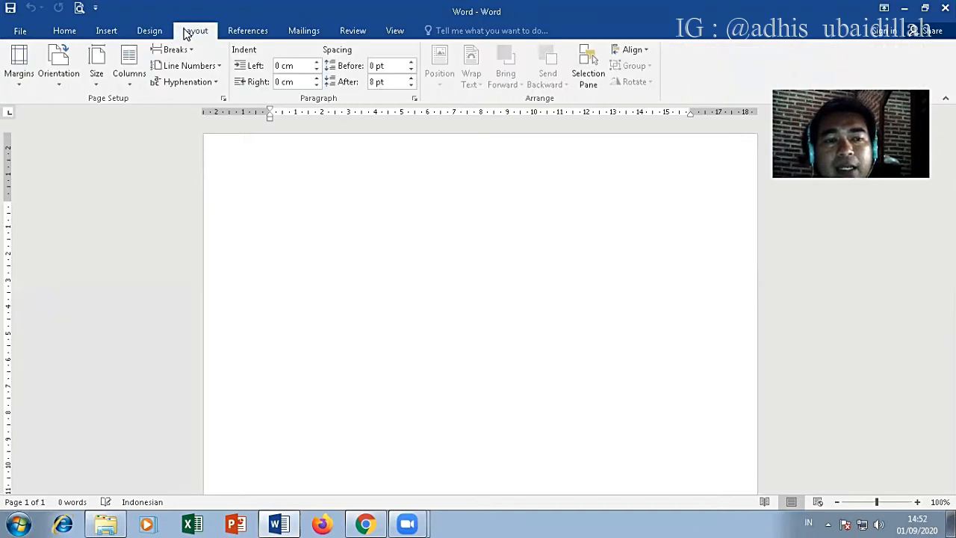
left_click(244, 35)
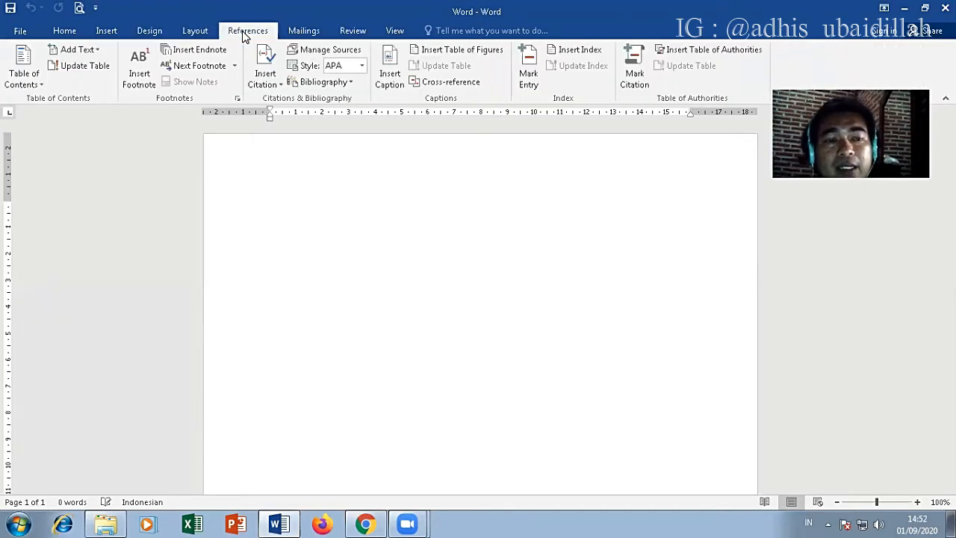
left_click(295, 36)
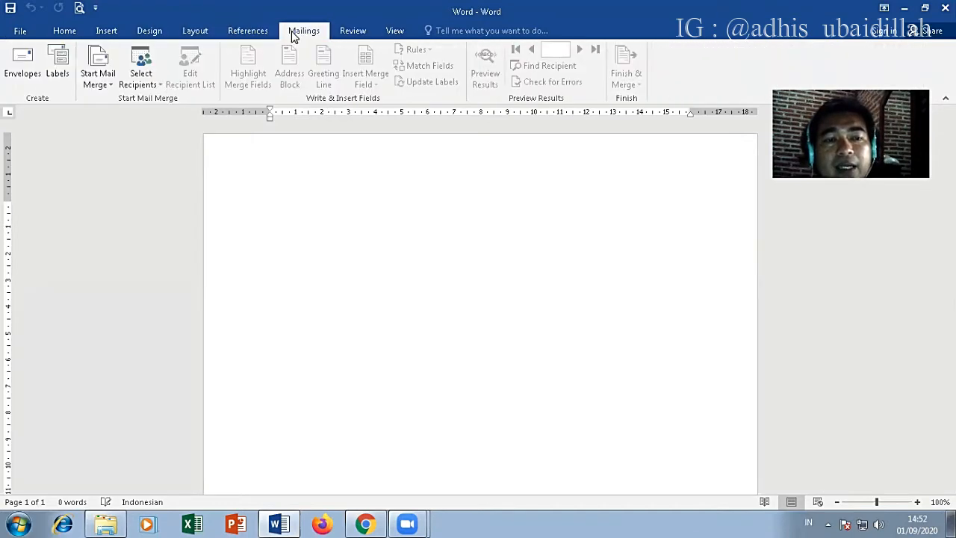
left_click(360, 36)
left_click(395, 32)
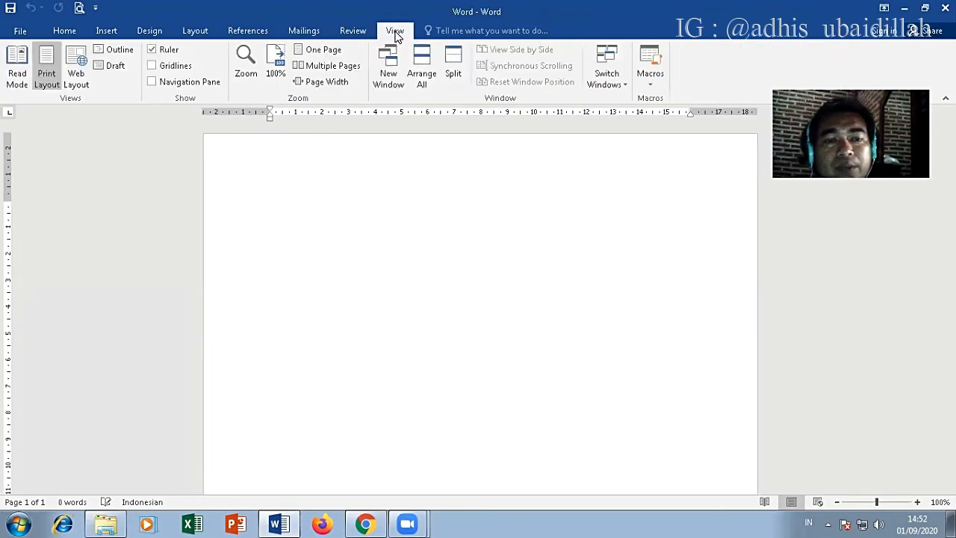
left_click(351, 31)
left_click(303, 31)
left_click(235, 31)
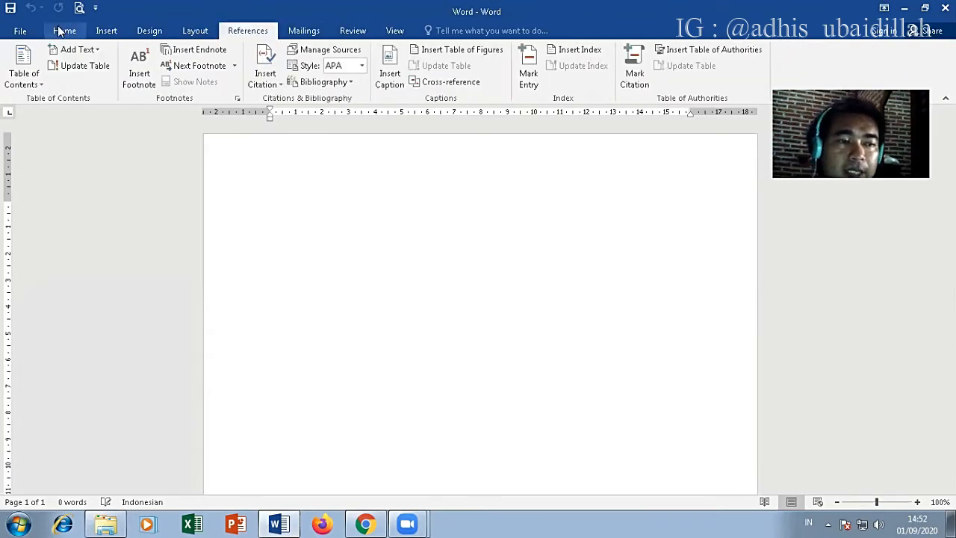
left_click(64, 31)
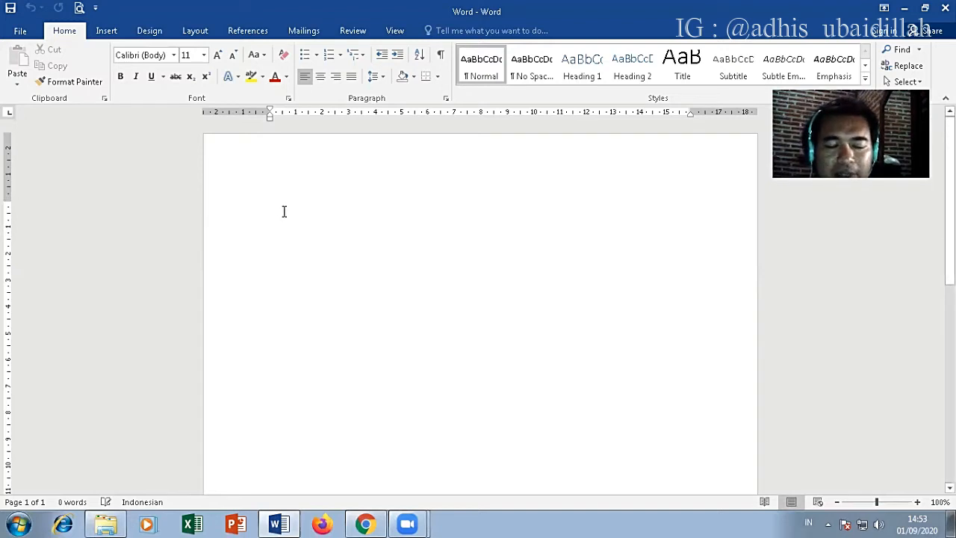
Step: Enter a few random test characters on the blank page and erase them all
type("a")
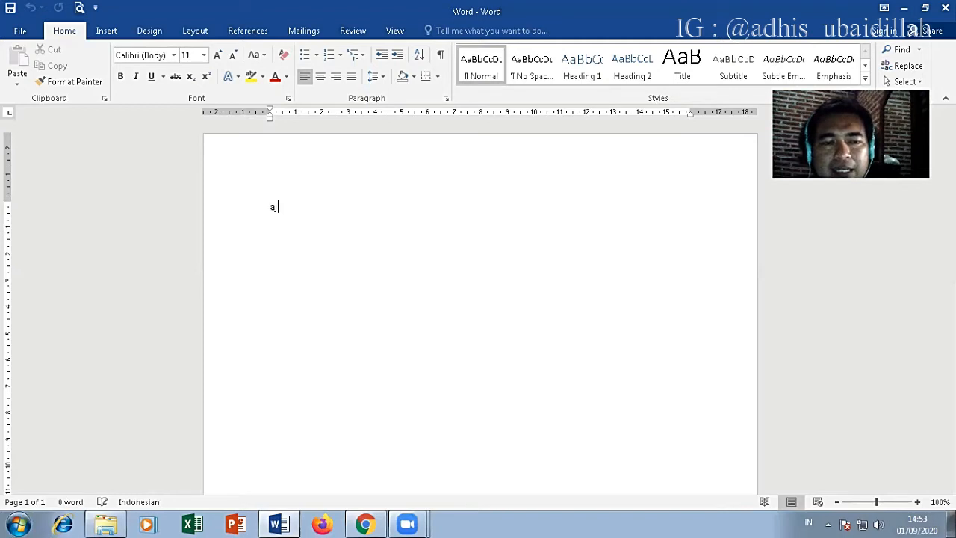
type("jj")
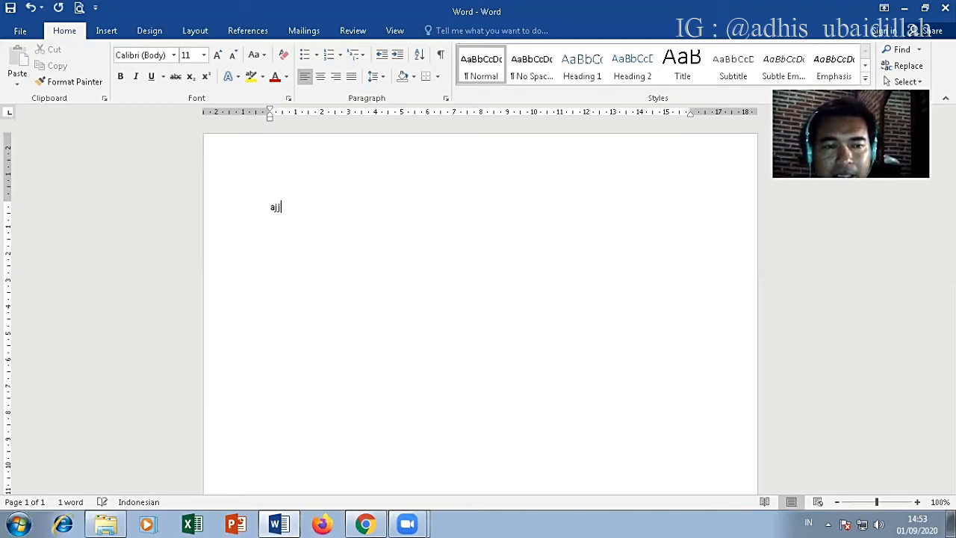
key("BackSpace")
key("BackSpace")
type("asdfk;kqreewt")
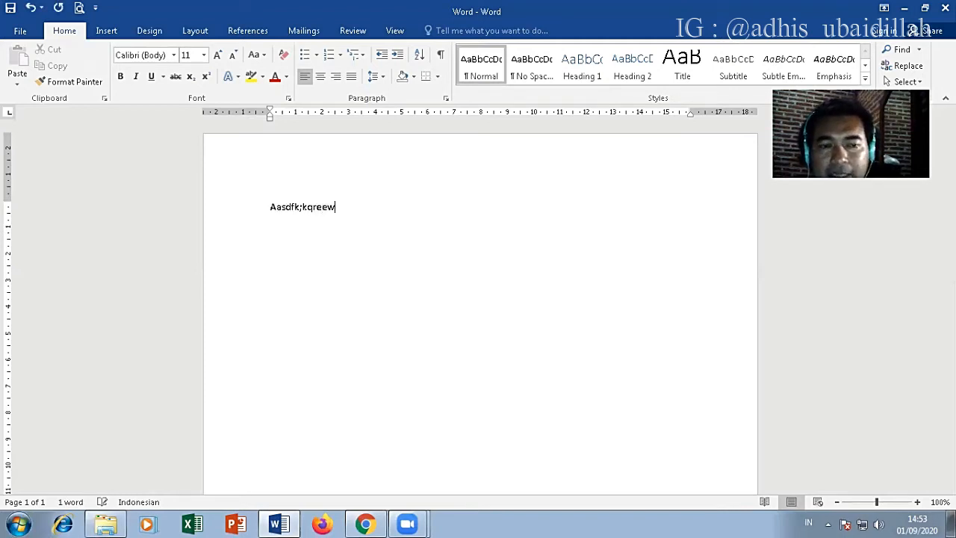
key("BackSpace")
key("BackSpace")
key("BackSpace")
key("BackSpace")
key("BackSpace")
key("BackSpace")
key("BackSpace")
key("BackSpace")
key("BackSpace")
key("BackSpace")
key("BackSpace")
key("BackSpace")
key("BackSpace")
key("BackSpace")
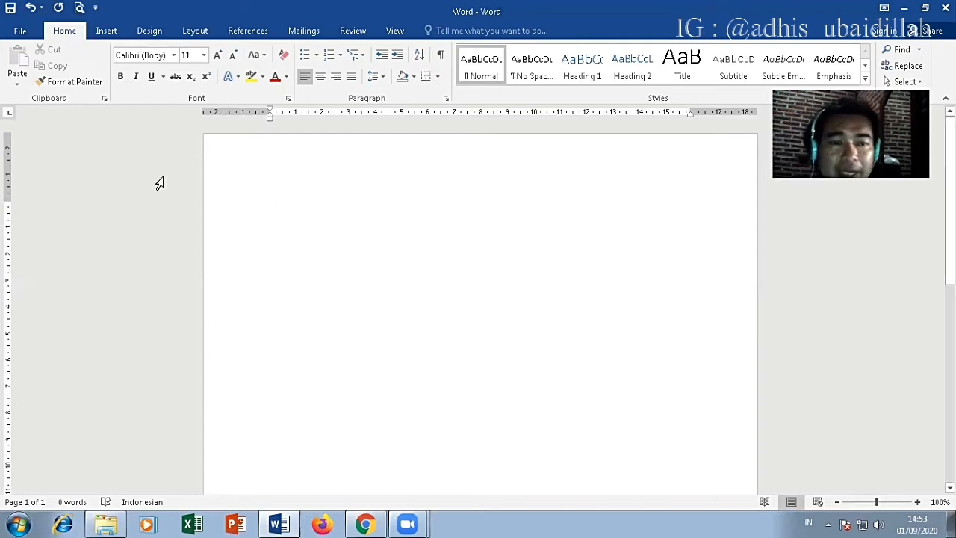
Step: Hide the document's ruler and show it again
left_click(395, 32)
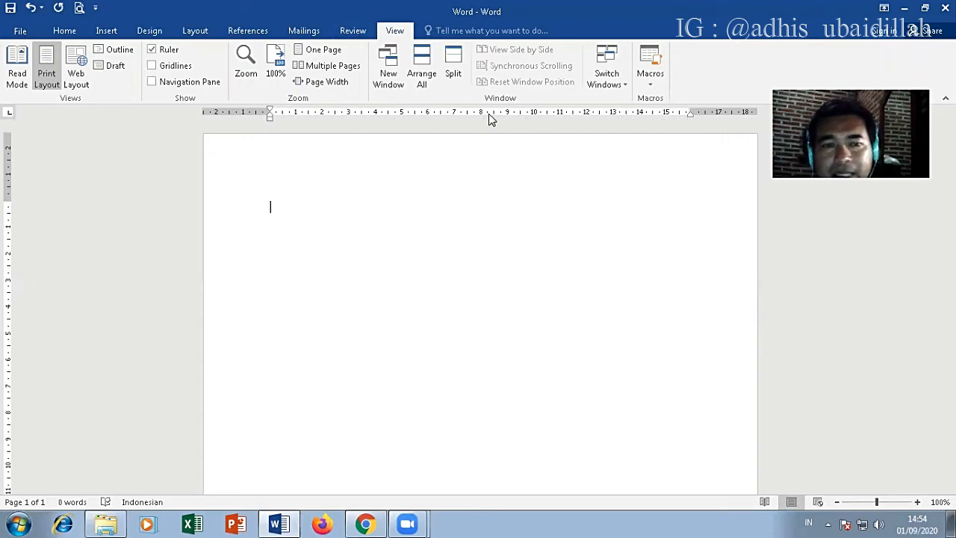
left_click(153, 51)
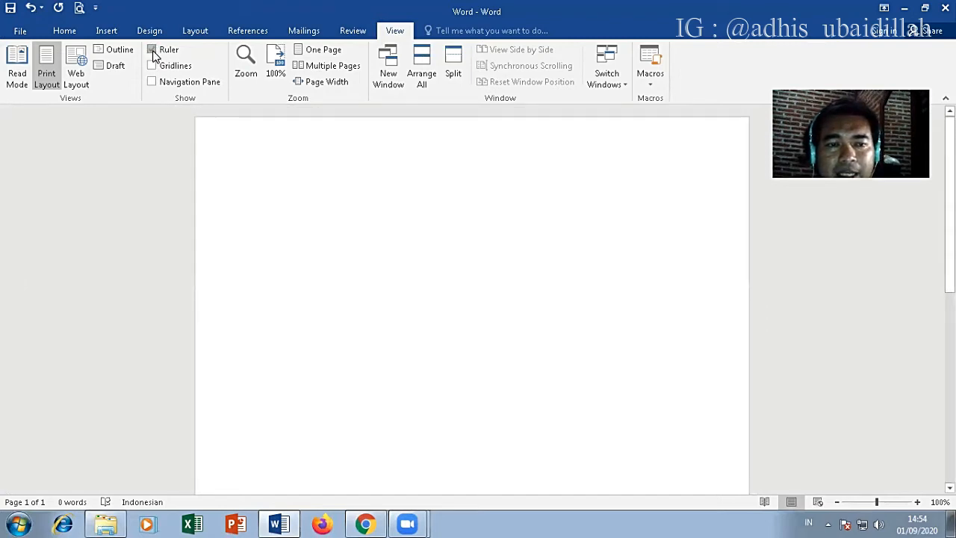
left_click(153, 52)
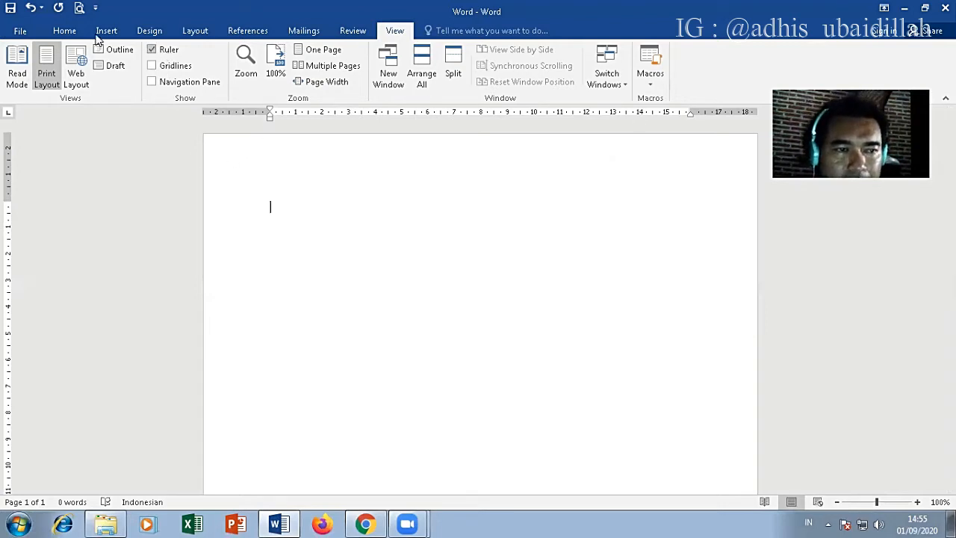
Step: Set the text font to Times New Roman at size 12 for the blank page
left_click(72, 31)
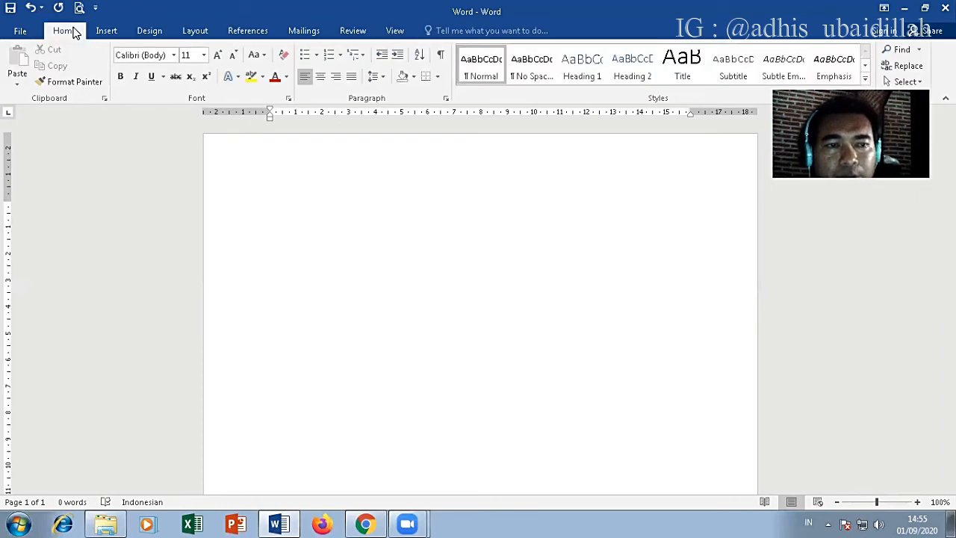
left_click(173, 55)
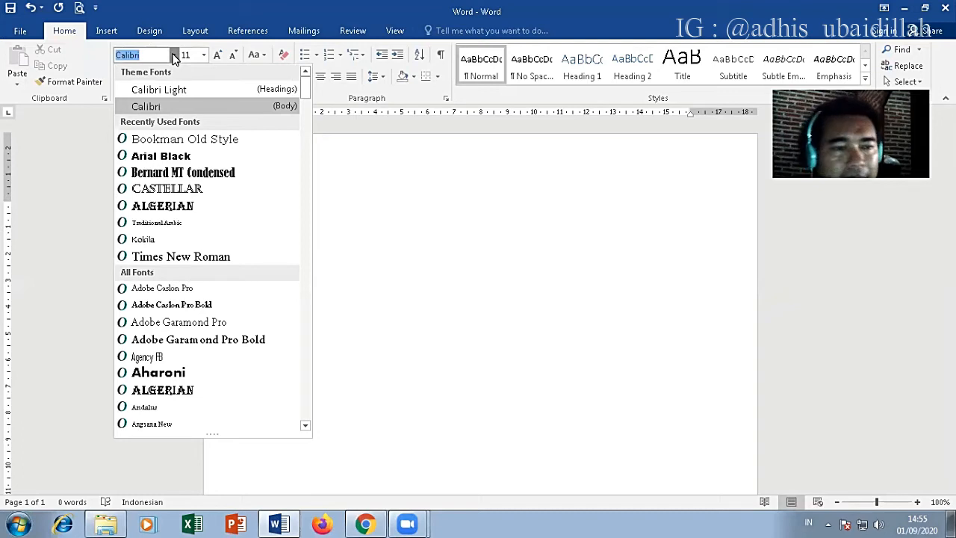
left_click(204, 56)
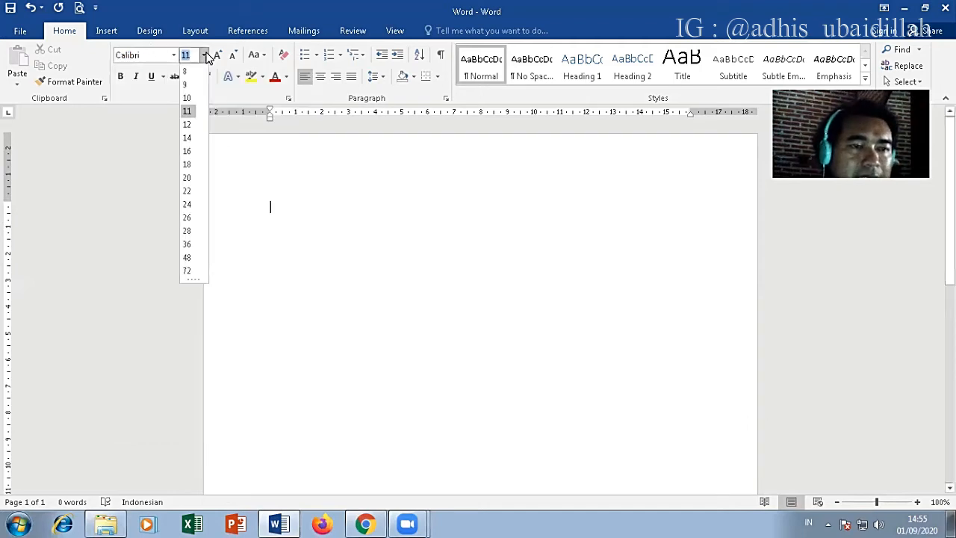
left_click(189, 129)
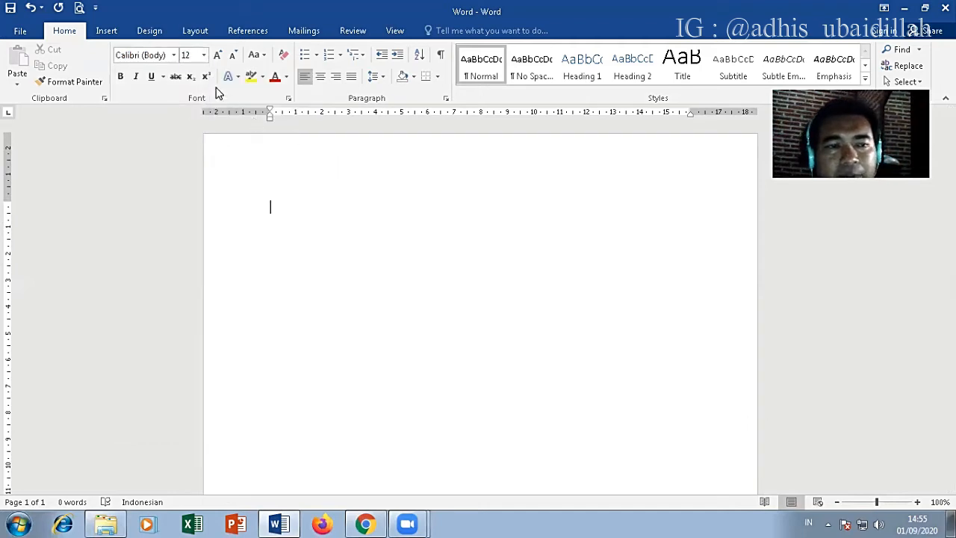
left_click(173, 57)
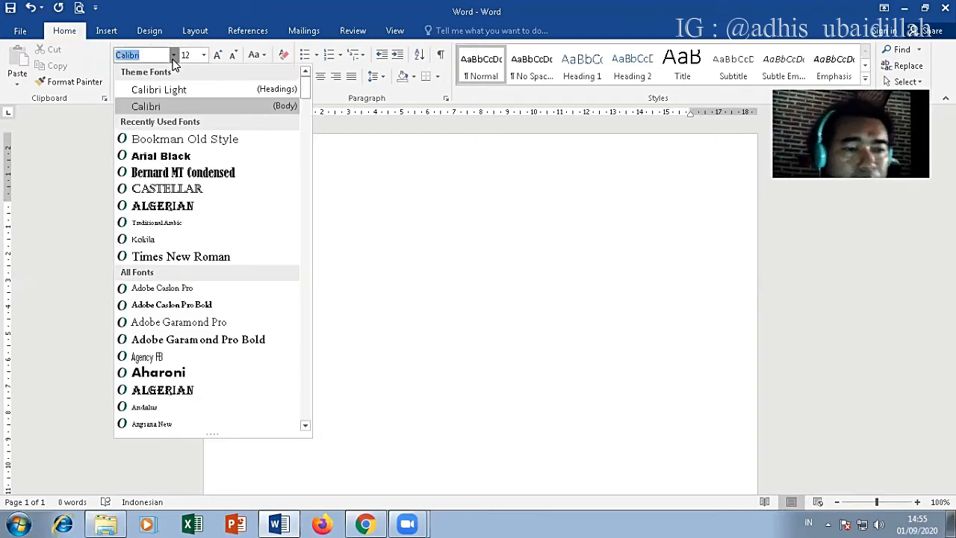
left_click(179, 256)
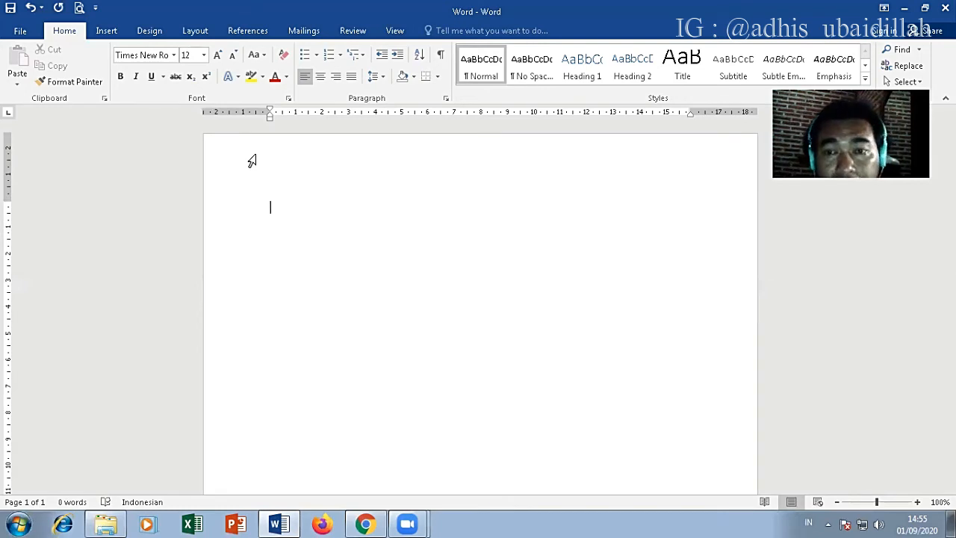
Step: Enter the chapter heading on two lines, "BAB I" and "PENDAHULUAN"
type("B")
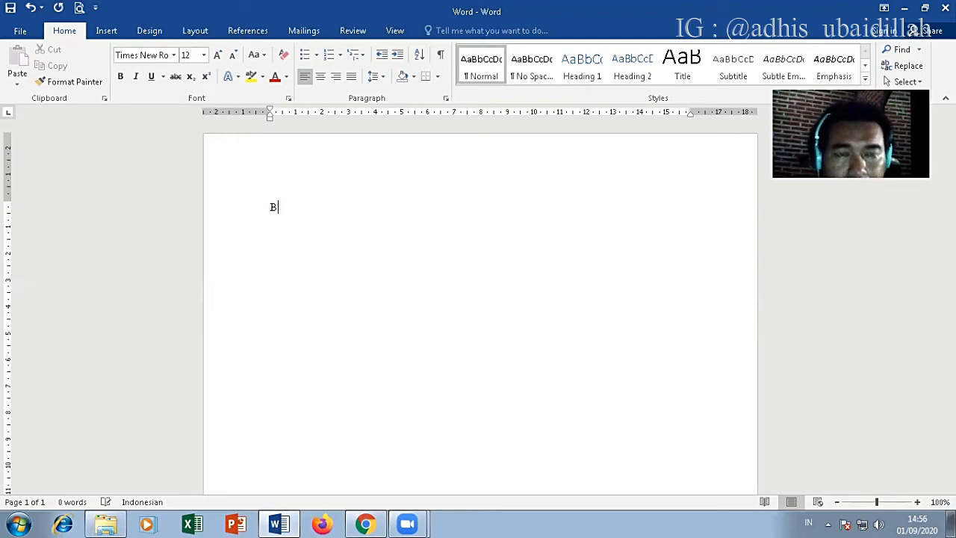
type("AB I")
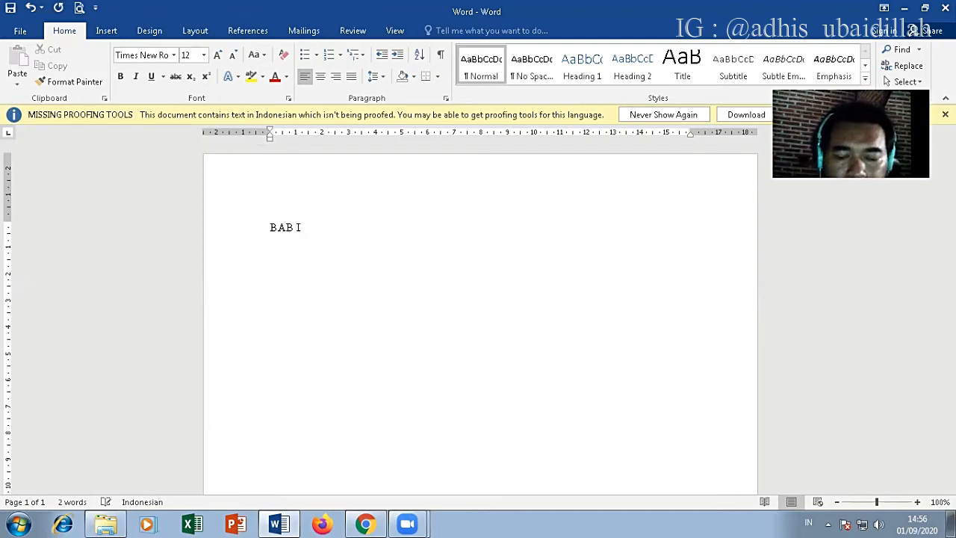
key("Return")
type("PENDAHULUAN")
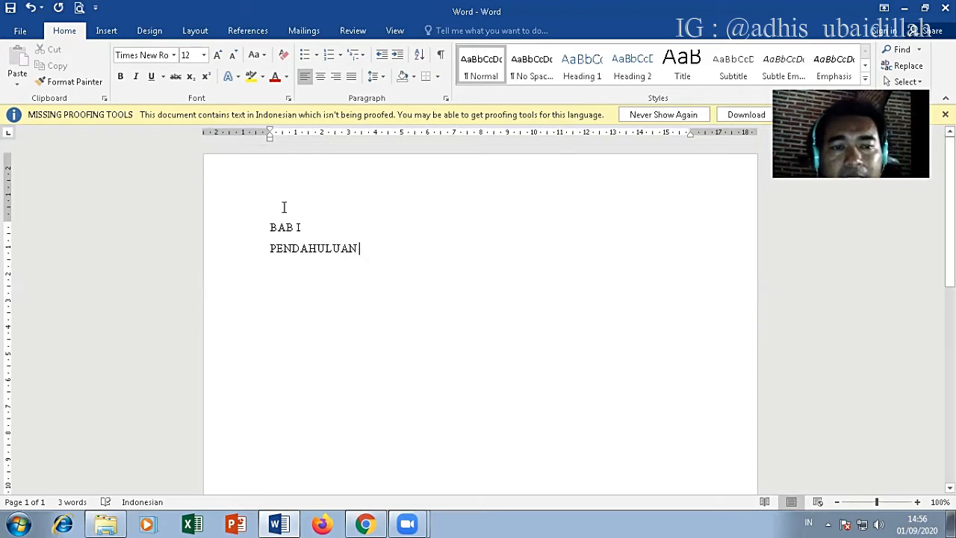
Step: Try shifting "BAB I" with leading spaces and remove the added spacing again
left_click(271, 228)
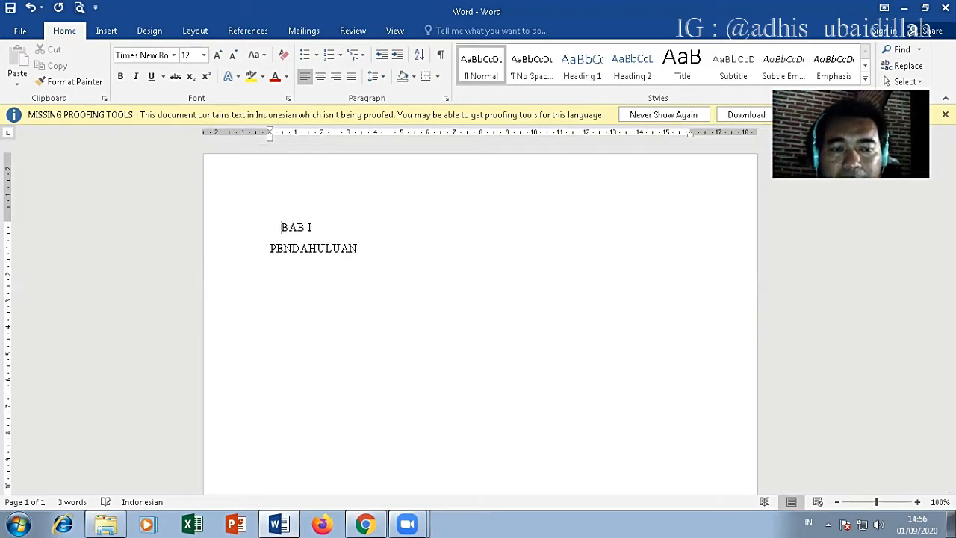
key("BackSpace")
key("BackSpace")
key("BackSpace")
key("BackSpace")
key("BackSpace")
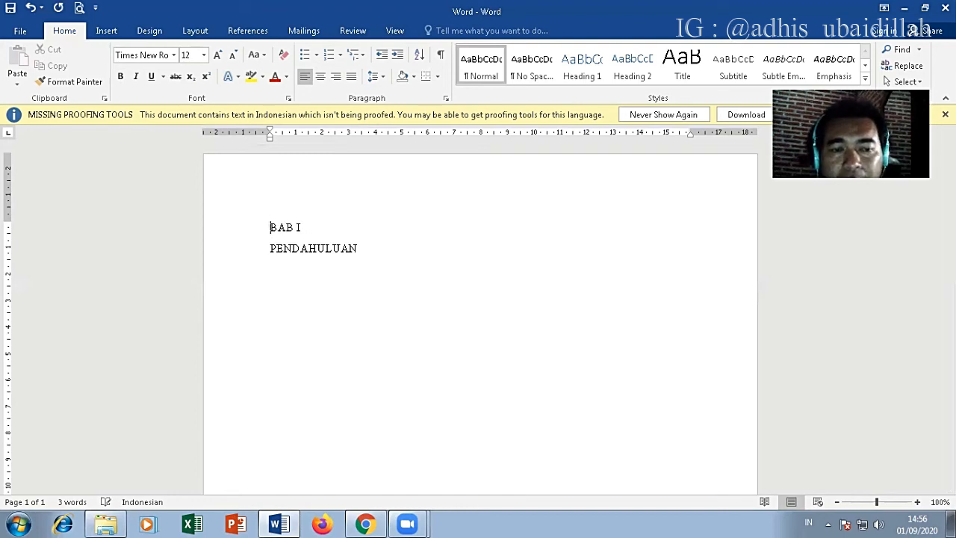
Step: Try selecting both heading lines, and the "BAB I" line alone, clearing the selection after each attempt
left_click(262, 254)
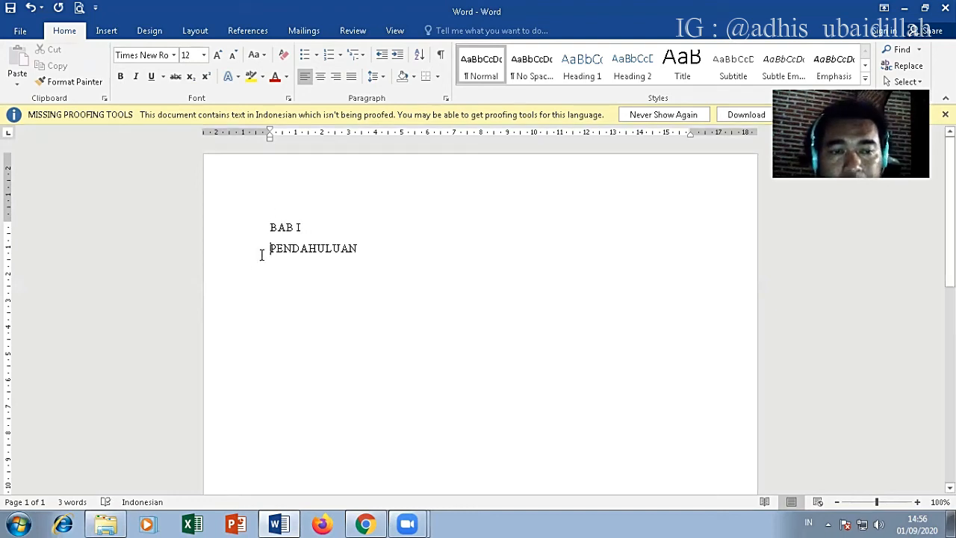
left_click_drag(270, 224, 367, 254)
left_click(285, 249)
left_click(269, 227)
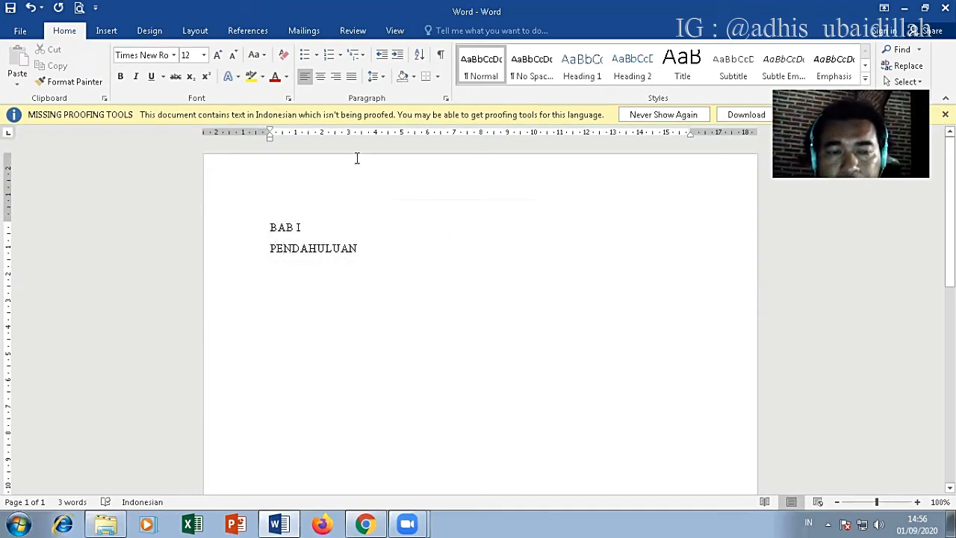
key("shift+End")
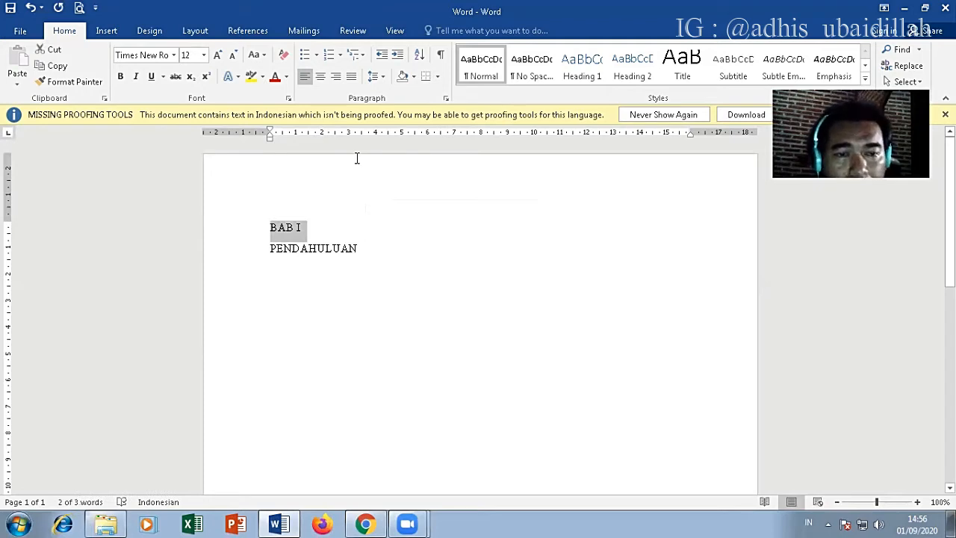
key("Left")
key("shift+Right")
key("shift+Right")
key("shift+Right")
key("shift+Right")
key("shift+Right")
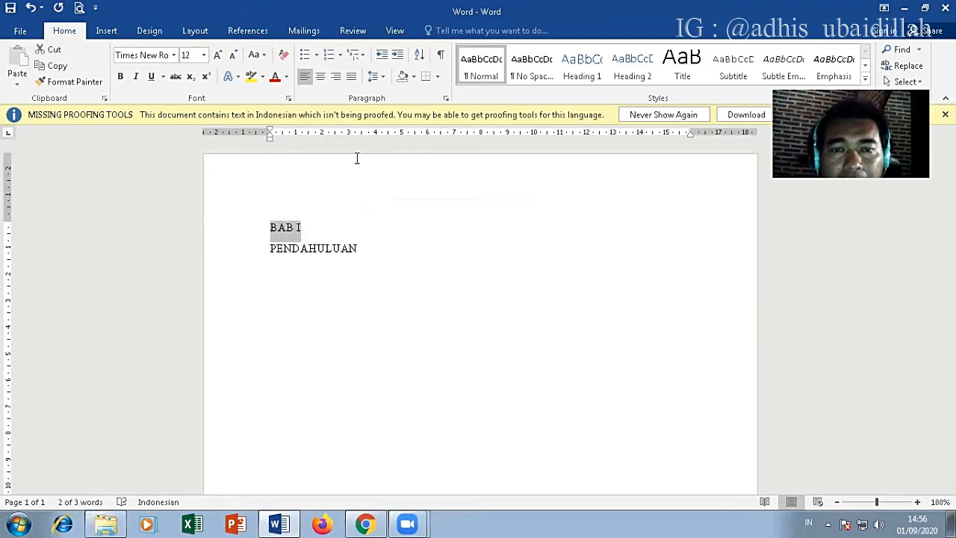
key("Left")
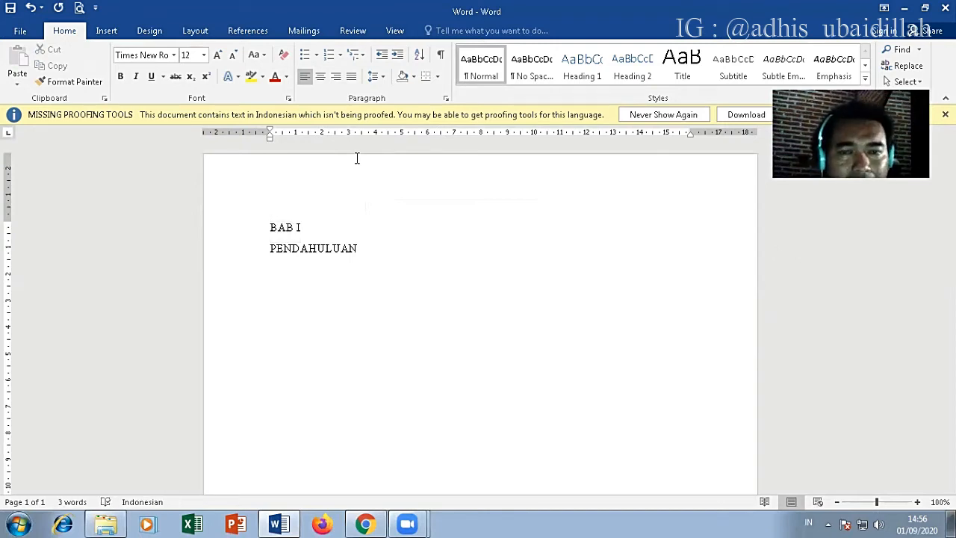
Step: Try left, right and justified alignment on both heading lines, and leave them centred
key("shift+Down")
key("shift+Down")
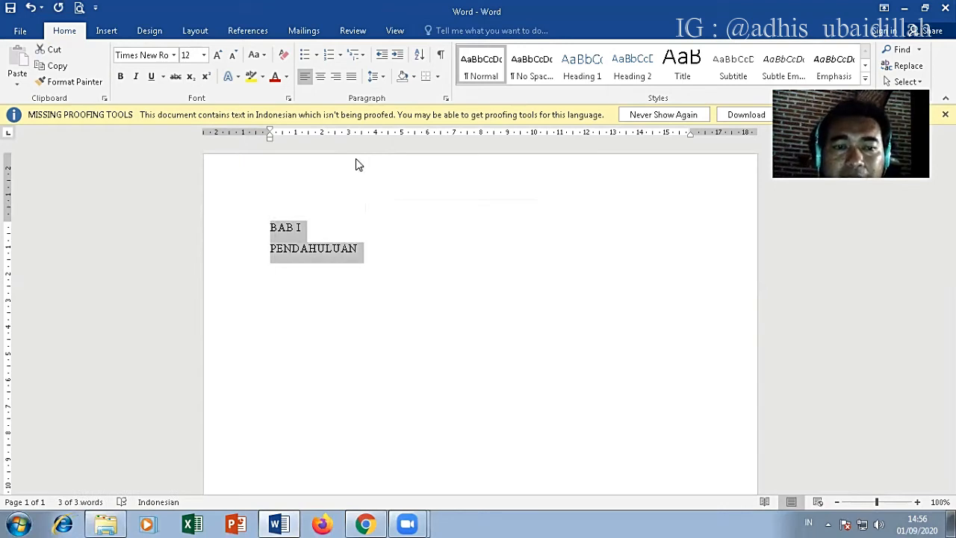
left_click(319, 77)
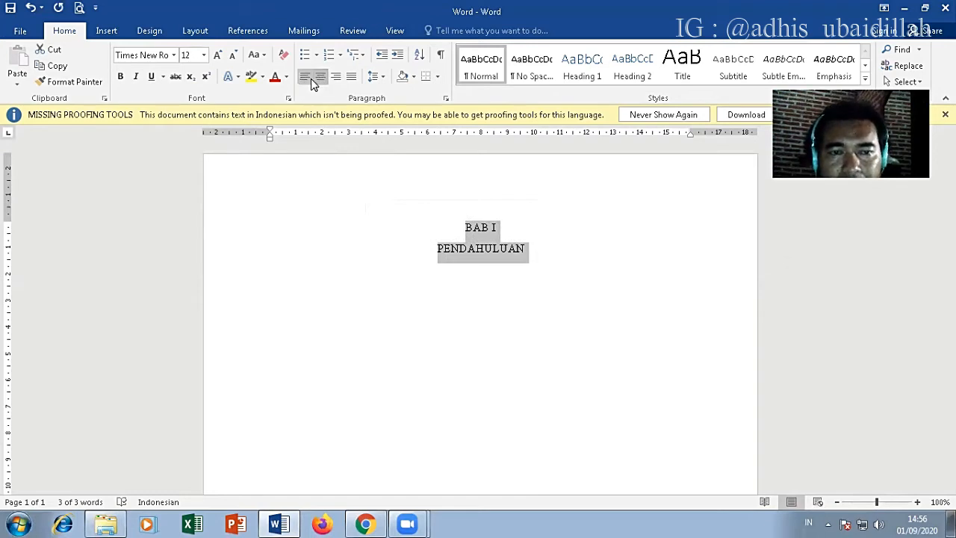
left_click(306, 78)
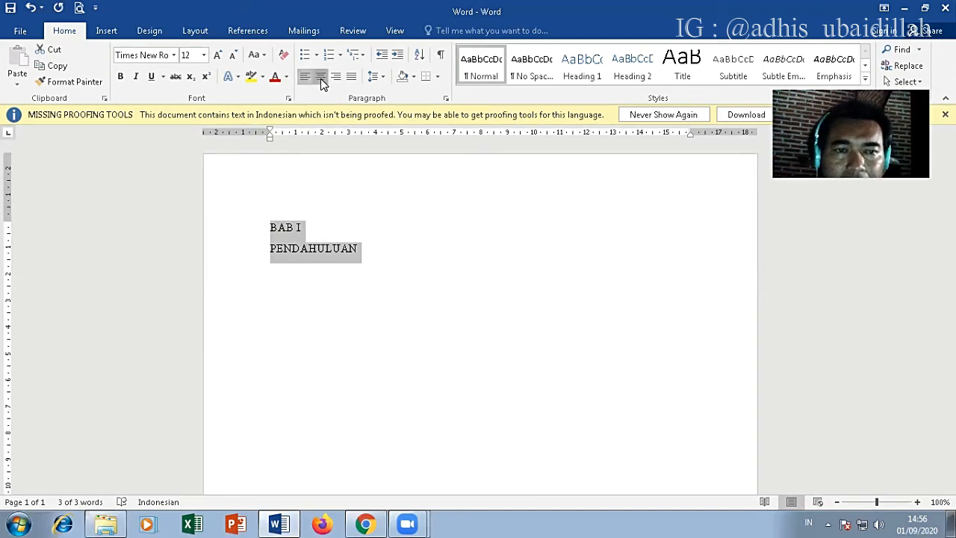
left_click(320, 78)
left_click(336, 78)
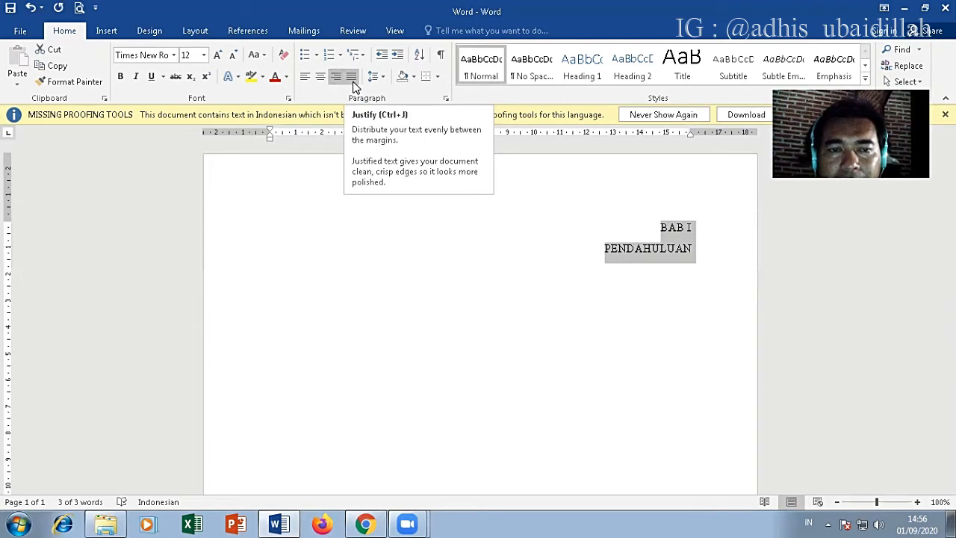
left_click(351, 78)
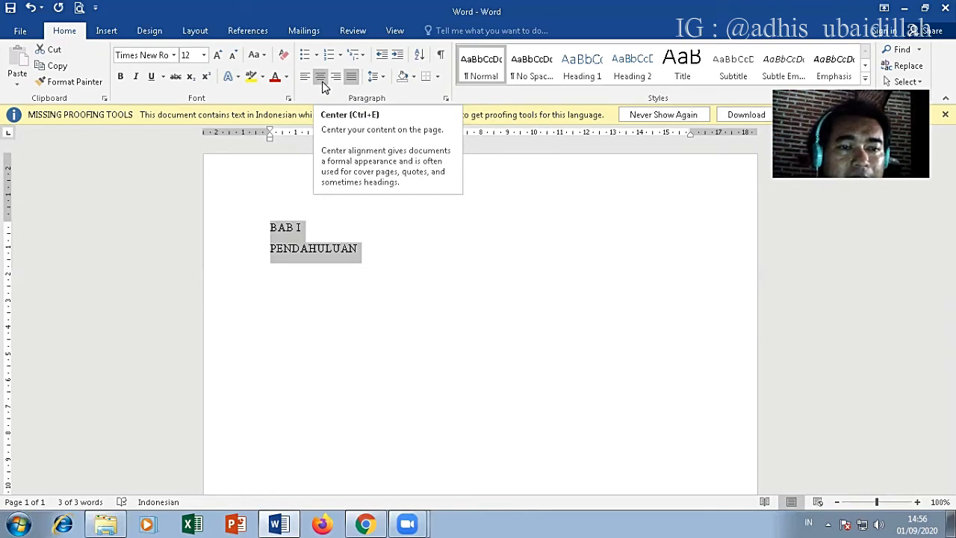
left_click(322, 81)
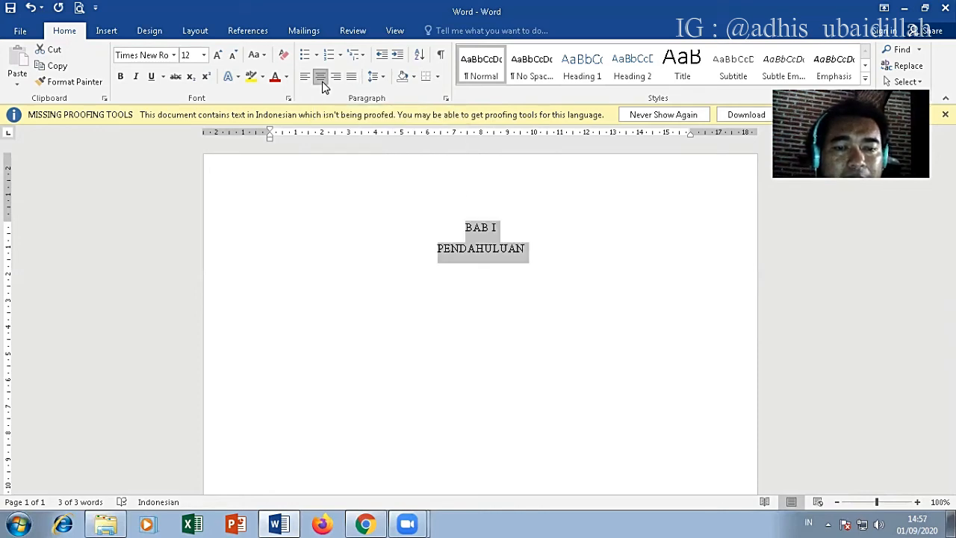
Step: Start a left-aligned lettered list a few lines below "PENDAHULUAN" with the item "A. Latar Belakang"
left_click(527, 250)
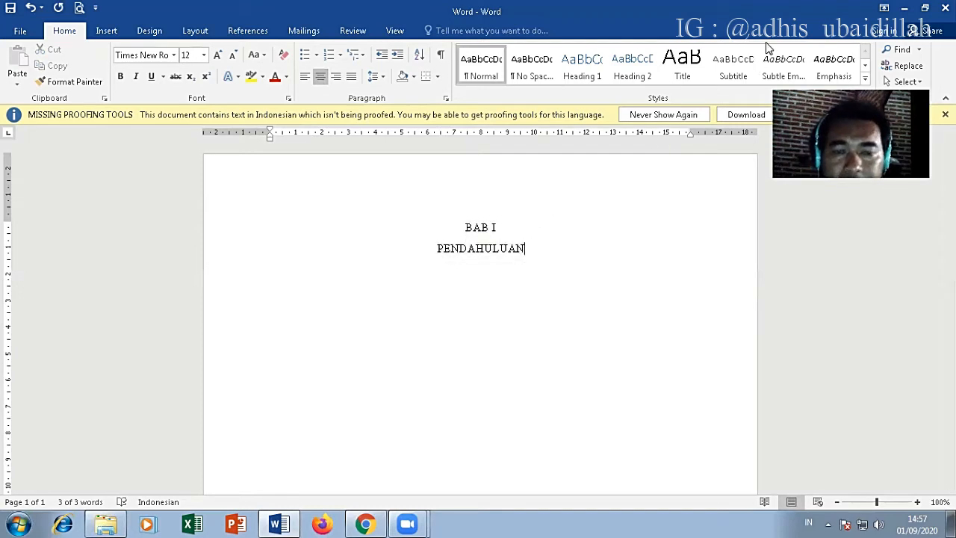
key("Return")
key("ctrl+l")
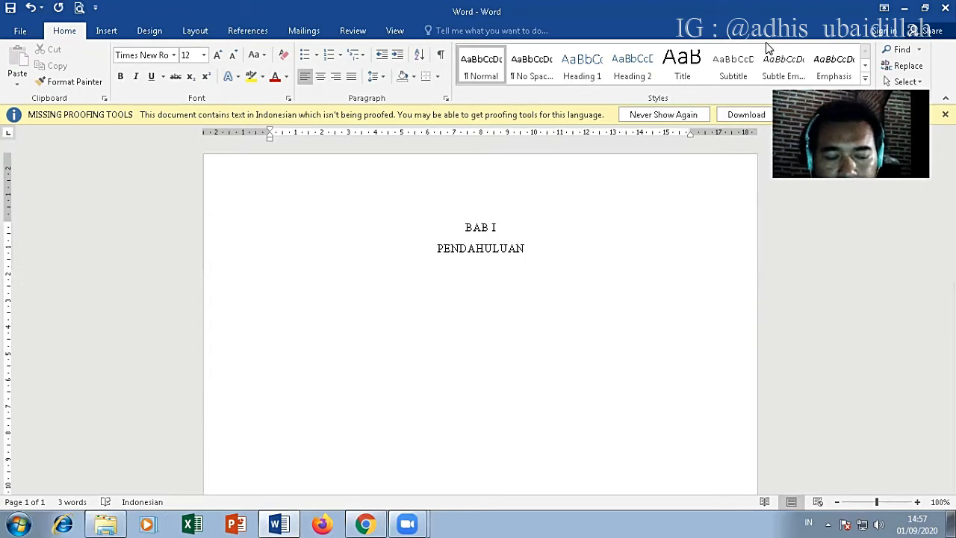
type("a")
key("BackSpace")
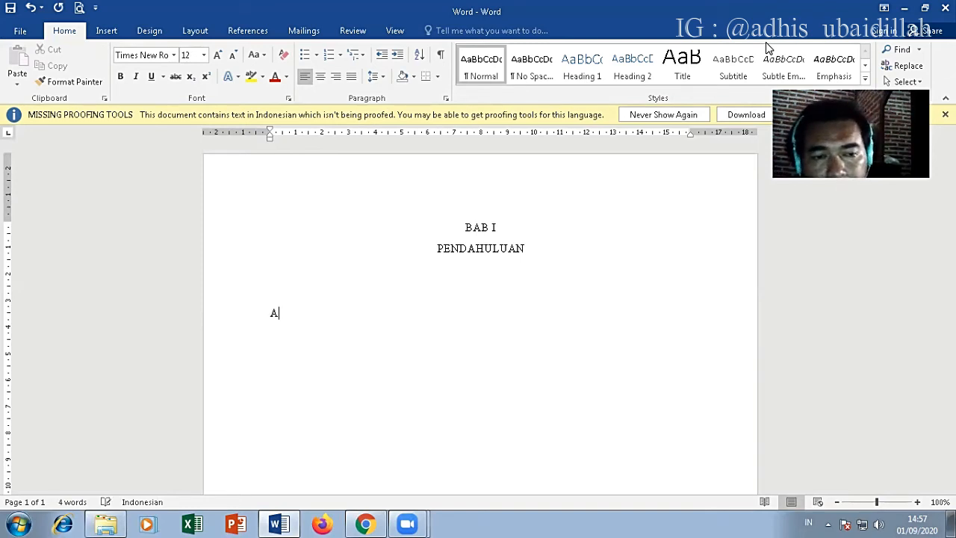
type(". ")
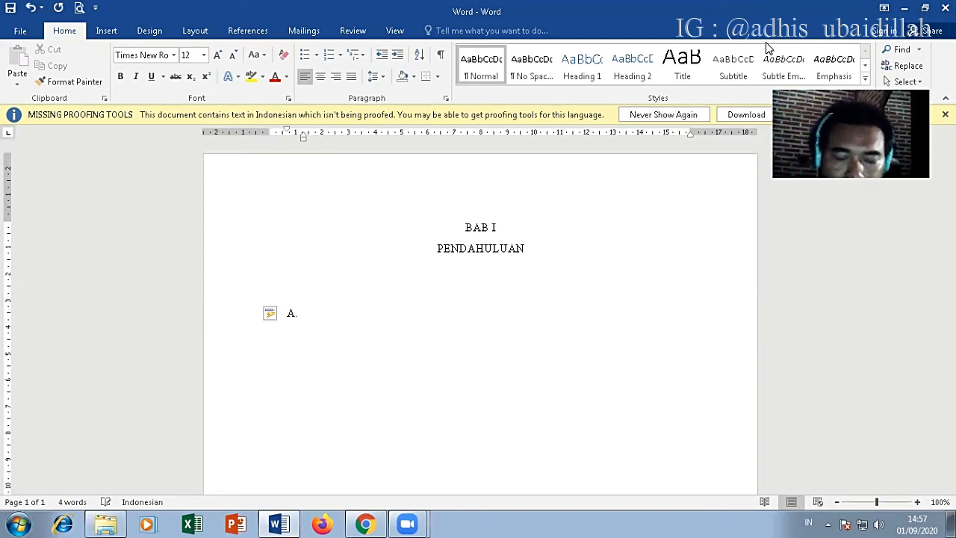
type("Latar Belakang")
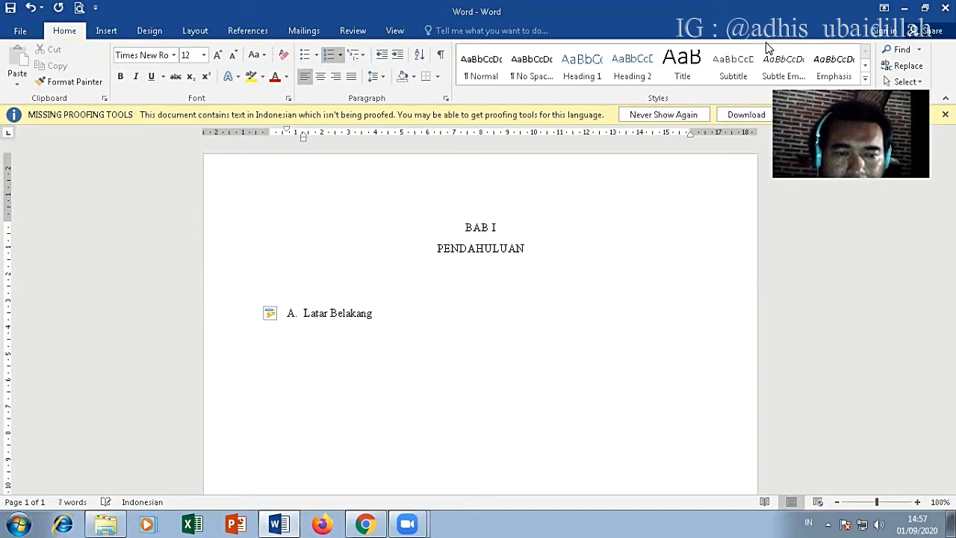
Step: Add "Rumusan Masalah" as the second item of the lettered list
key("Return")
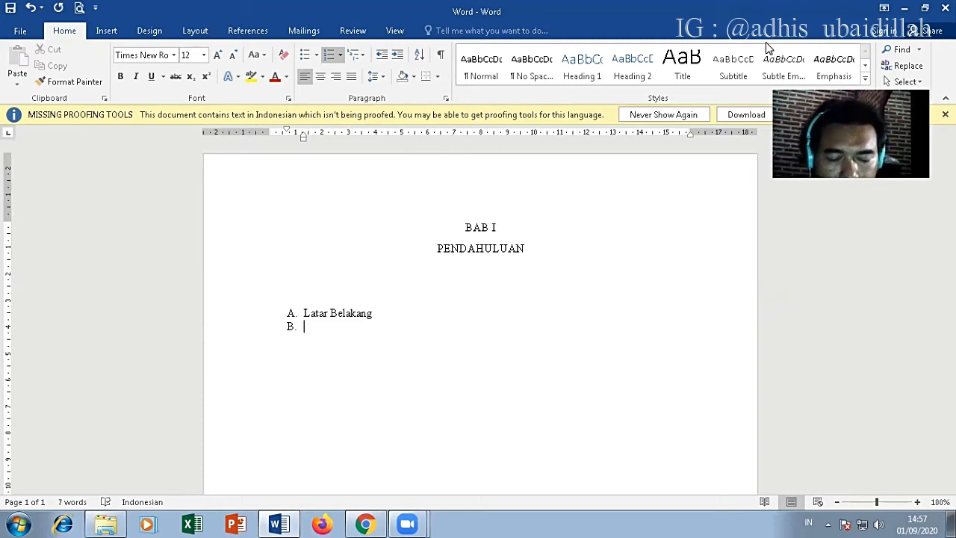
type("Rumusa")
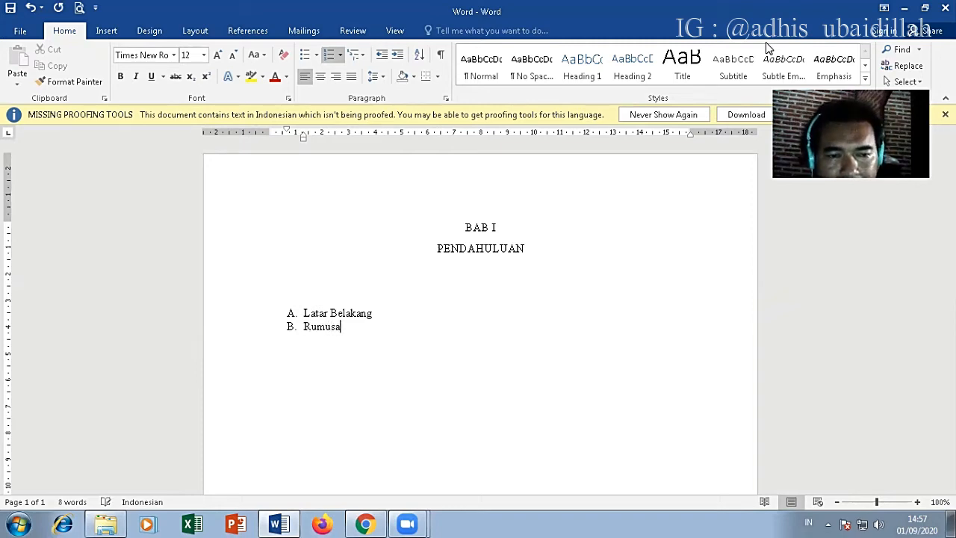
type("n Masalah")
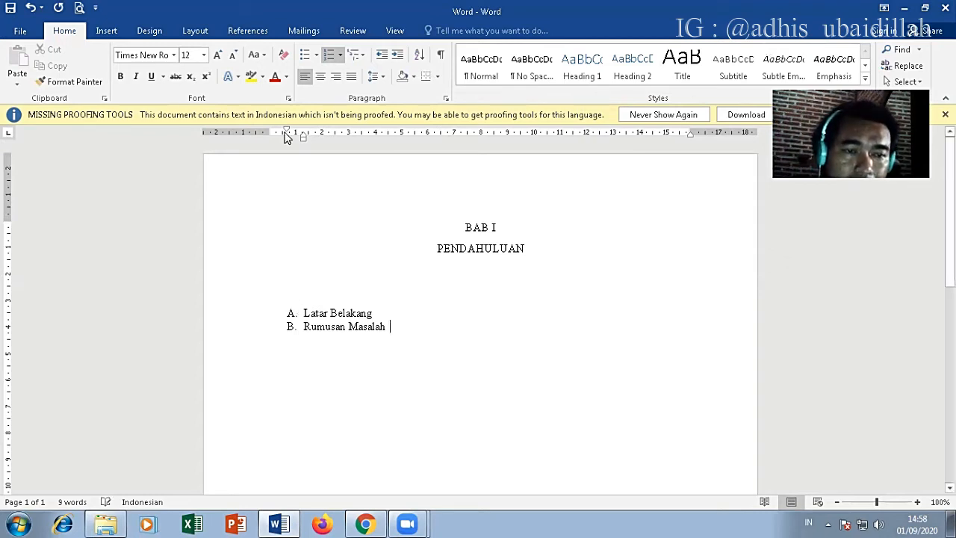
Step: Move both list items' letters to the page's left margin and reduce their text indent to about 0.75 cm
left_click_drag(288, 133, 286, 129)
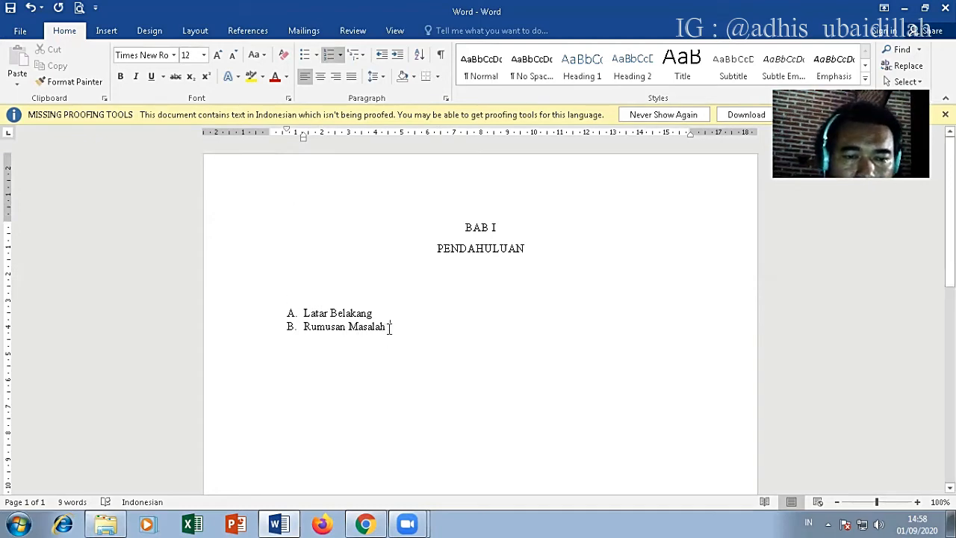
left_click_drag(389, 327, 291, 311)
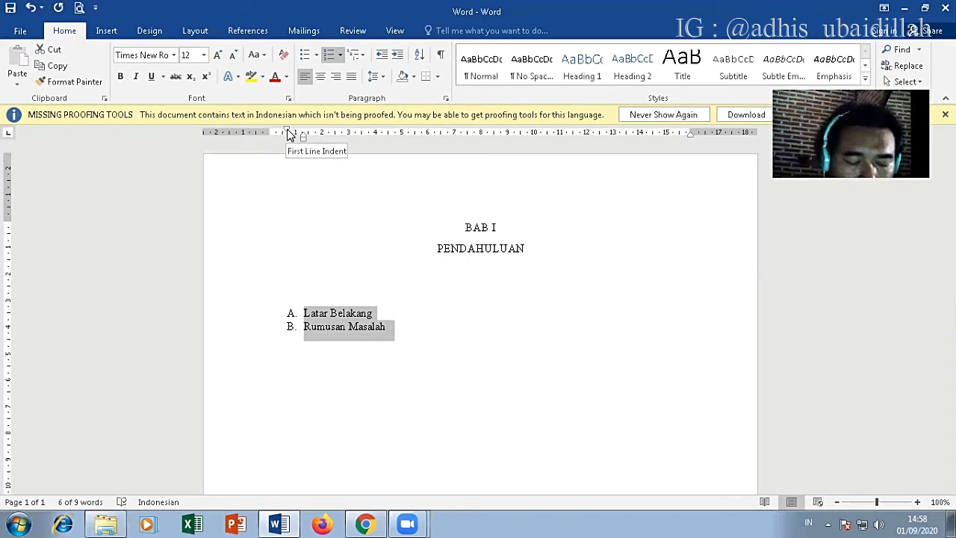
mouse_move(290, 133)
left_mouse_down()
mouse_move(344, 137)
mouse_move(280, 137)
mouse_move(332, 147)
mouse_move(290, 144)
left_mouse_up()
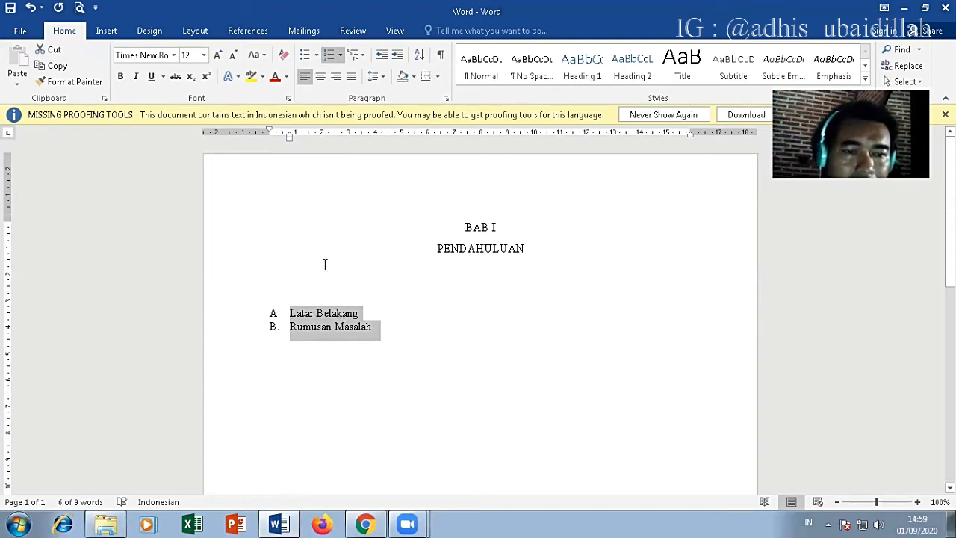
Step: Add an unlettered paragraph of filler text, about four lines long and ending with a period, beneath "Latar Belakang"
left_click(359, 316)
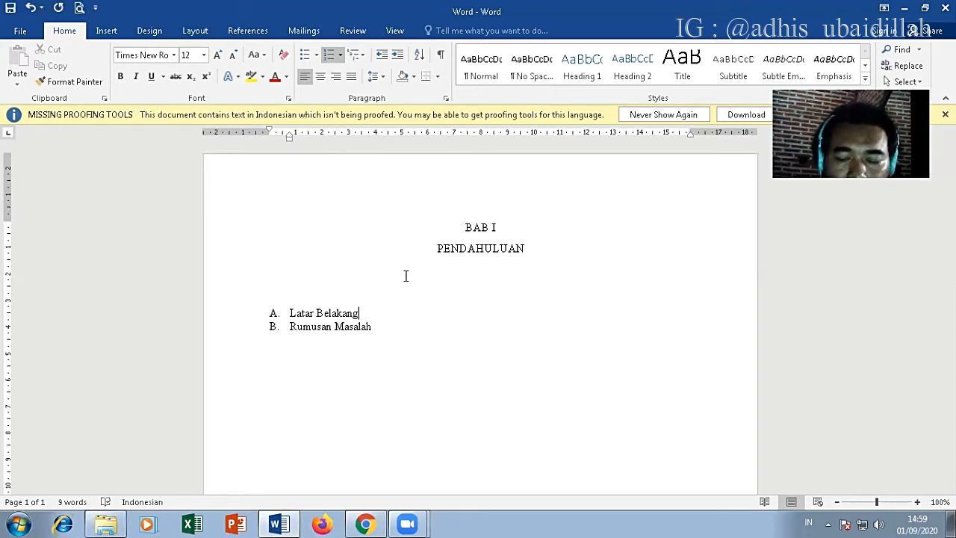
key("Return")
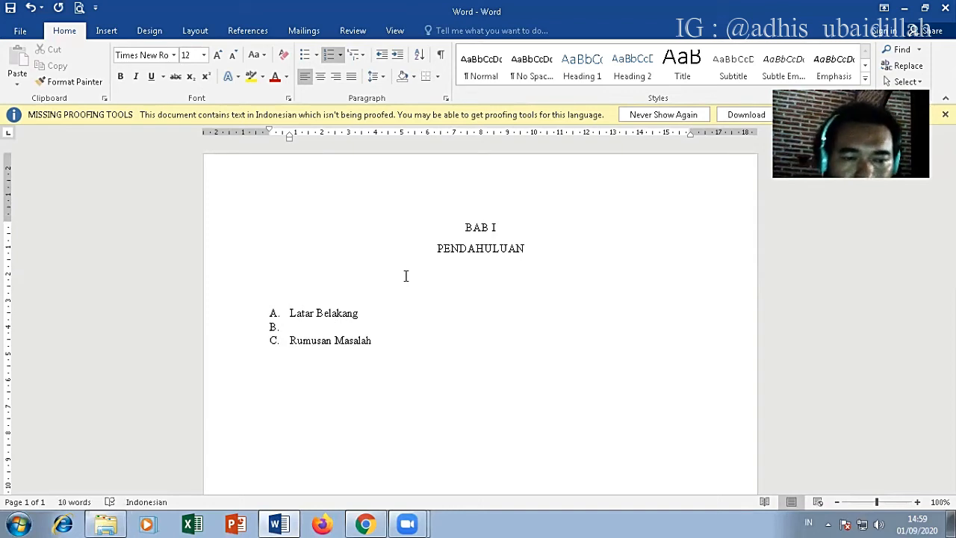
key("BackSpace")
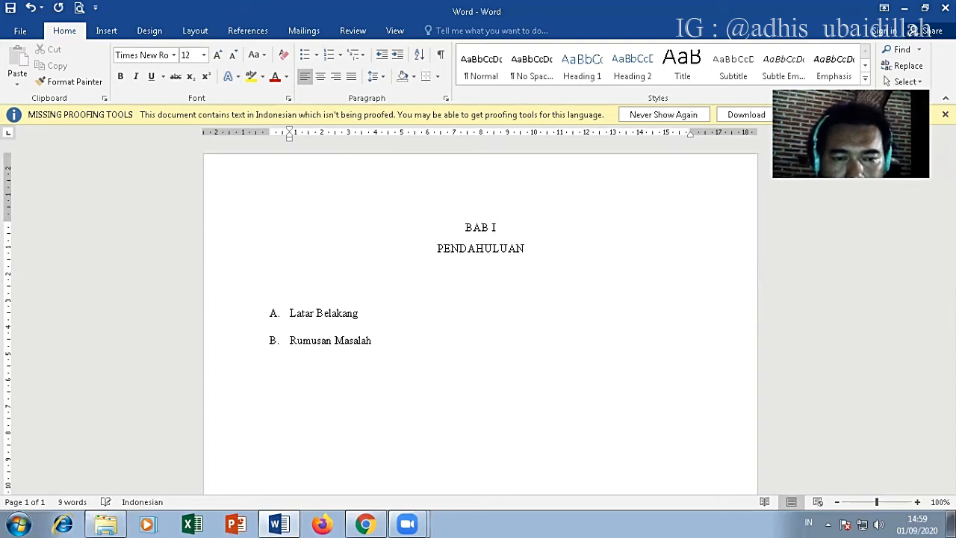
type("Kalkdakdakd;aklkkdakd;akdfakdf;ak")
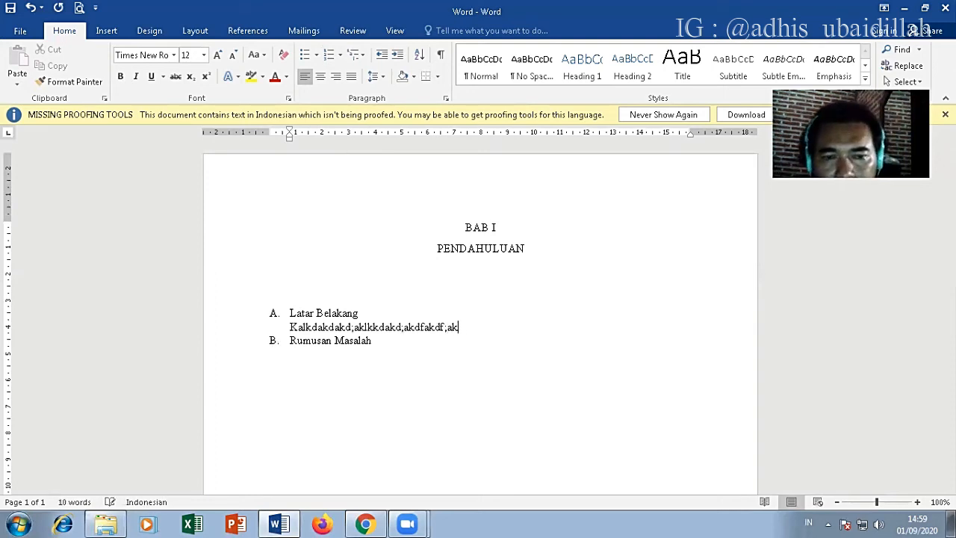
type("d;kadakdka;dka;dkl;;;;;")
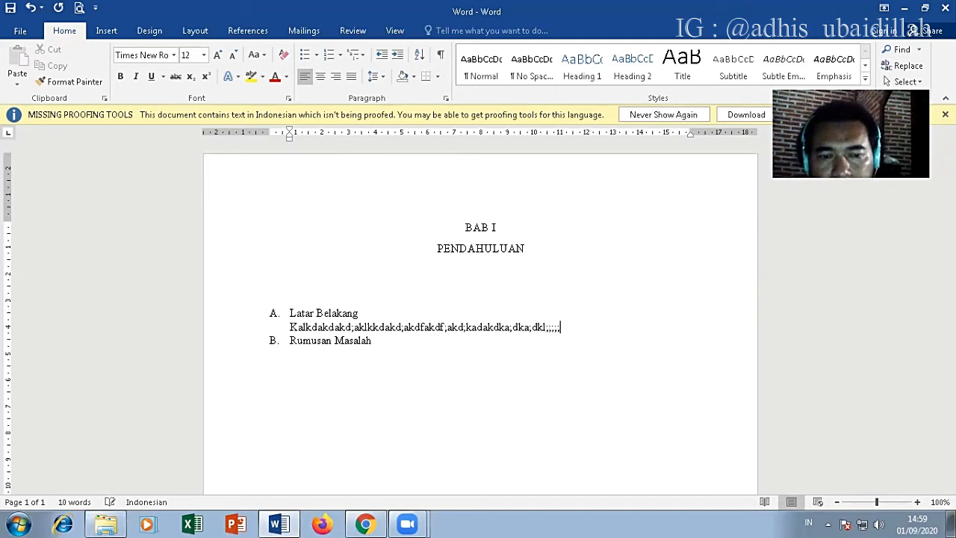
type(";;;;;;;ldfkaldkakddkadkal")
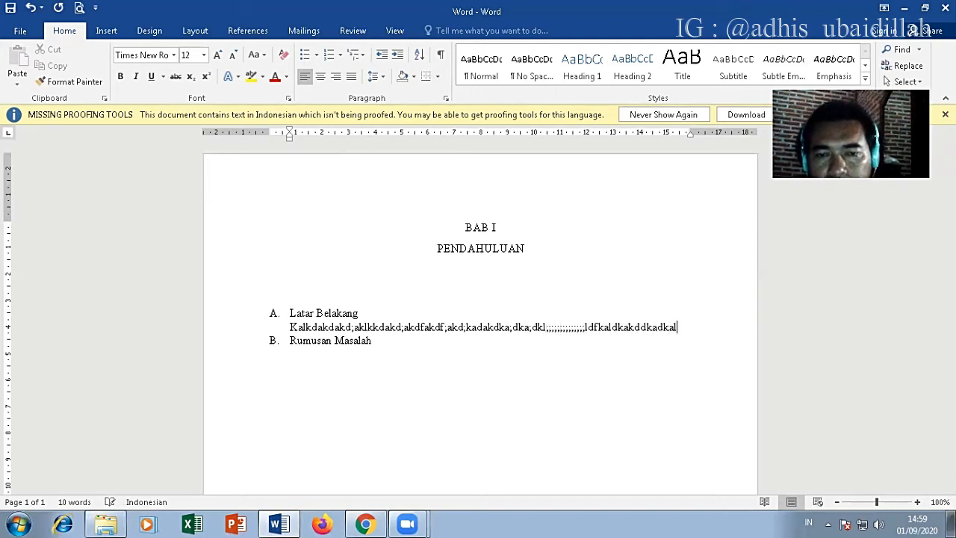
type("dkadka")
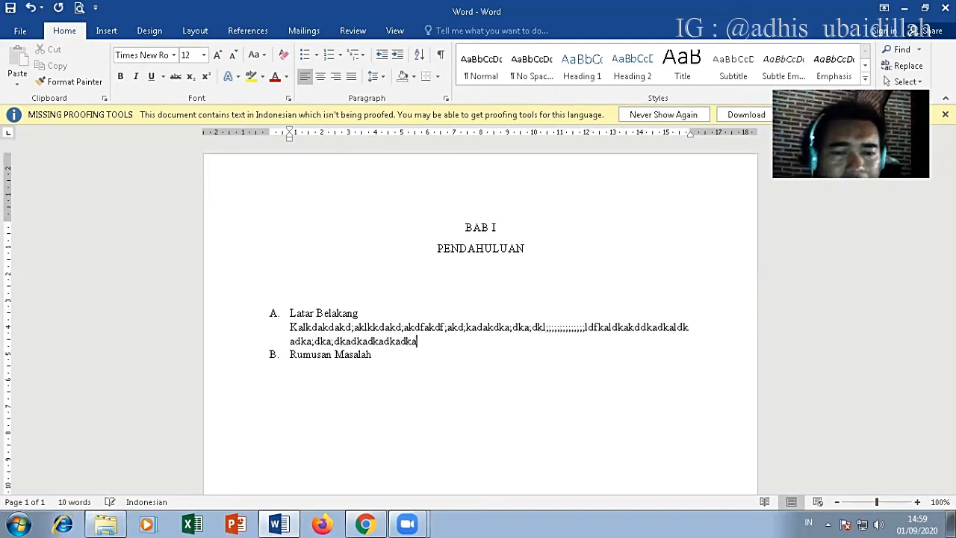
type(";dka;dkadkadkadkadkadka;dkadka;dkadkadkadkaldka;dkadka;dk")
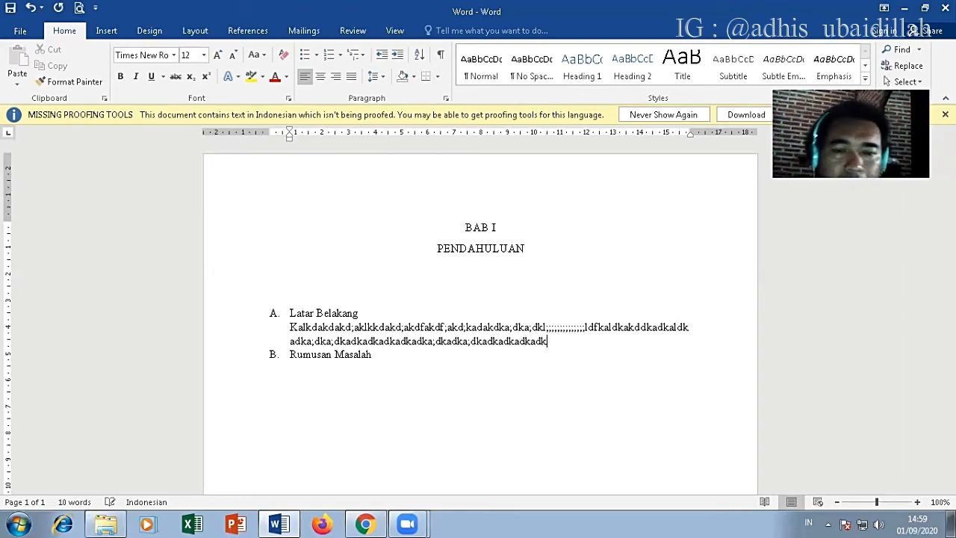
type("a;dkadka;dk;adk")
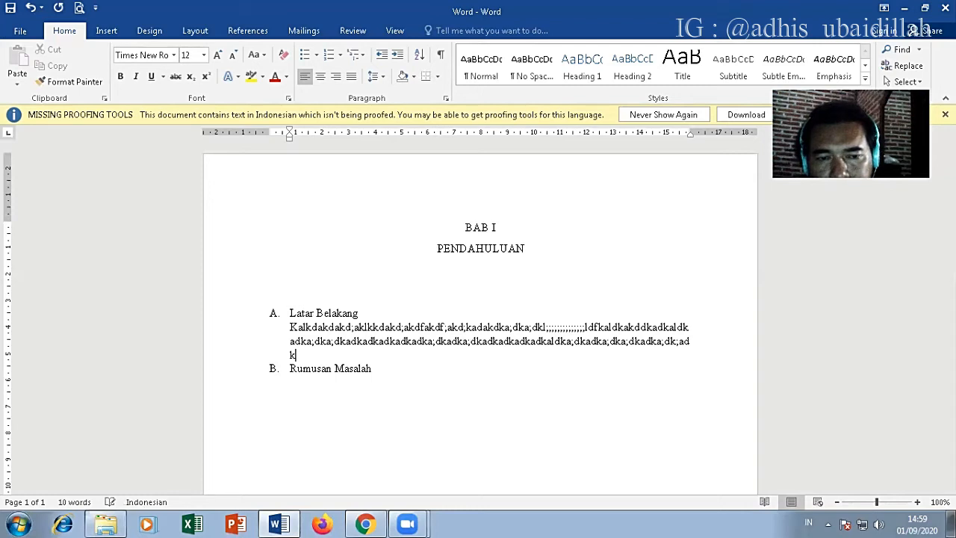
type("adka;dka;kdakdakda;dkadk;adk;adk;adk;adka;kdakd;adka;dka;dk;a")
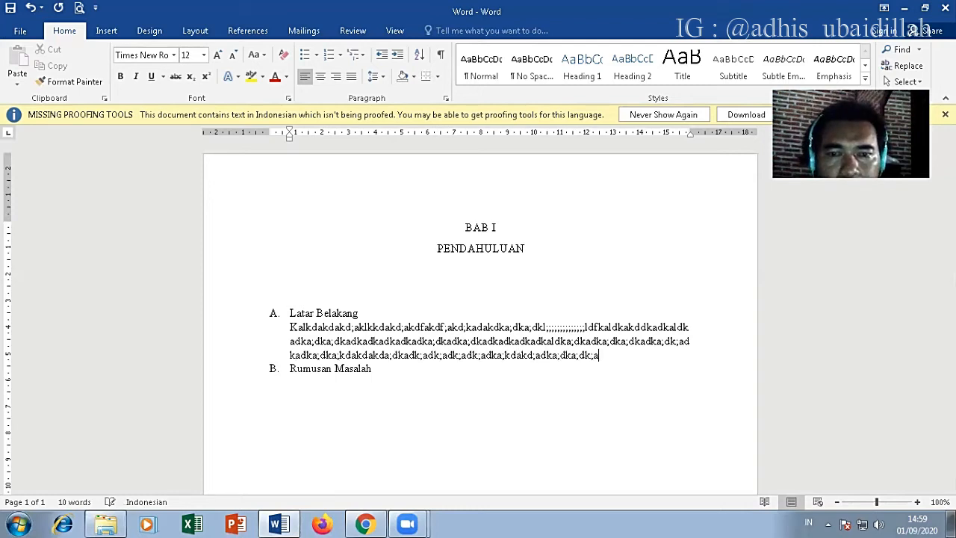
type("dka;dkadk;adka;kda;dkadk;adk;adk;akd;akd;a")
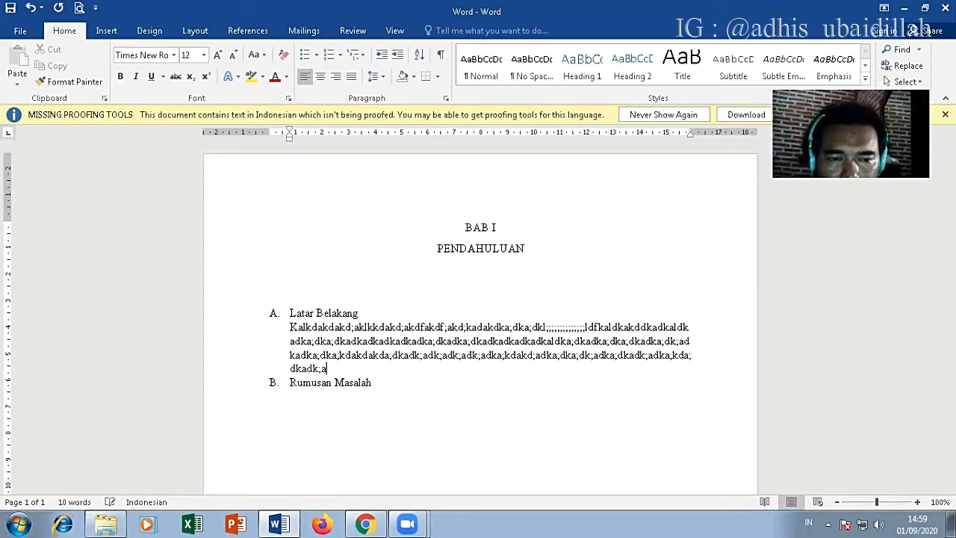
type(".")
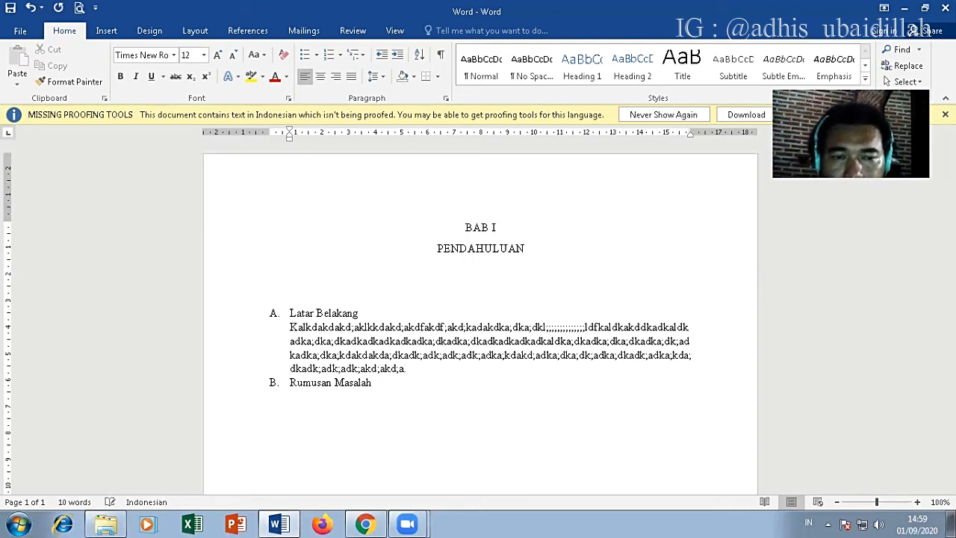
Step: Give the filler paragraph under "Latar Belakang" a first-line indent of about 1.25 cm, keeping its left indent at about 0.75 cm
left_click(334, 356)
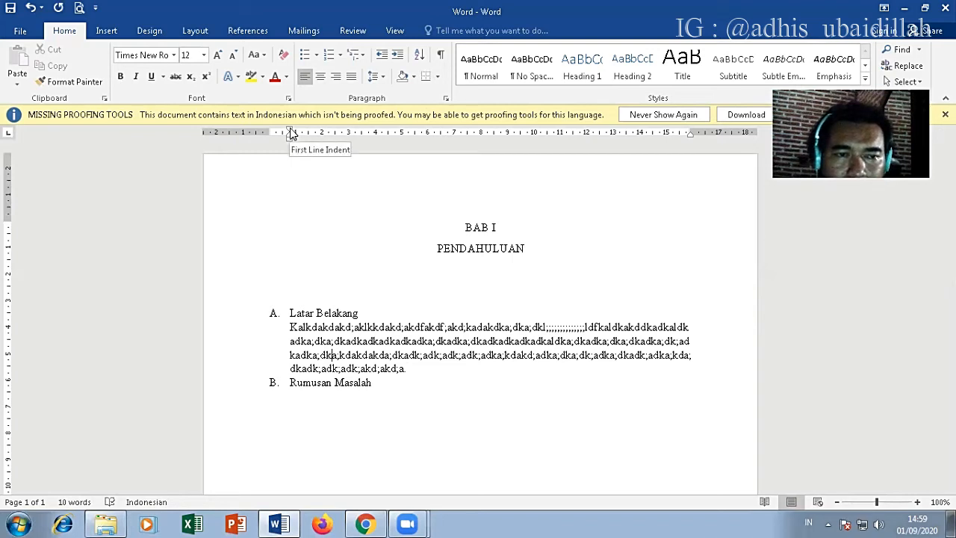
left_click(351, 342)
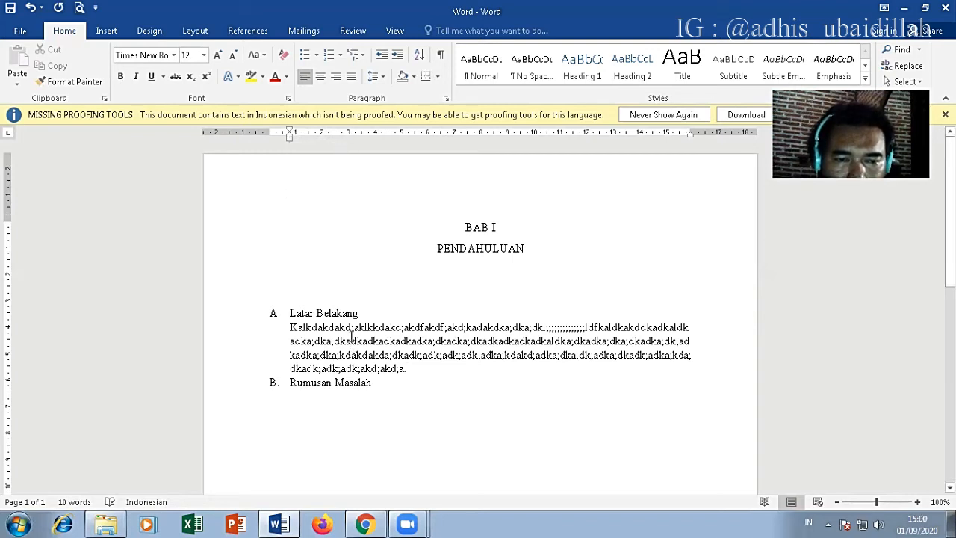
mouse_move(293, 134)
left_mouse_down()
mouse_move(329, 139)
mouse_move(317, 149)
mouse_move(341, 145)
mouse_move(286, 153)
mouse_move(293, 163)
left_mouse_up()
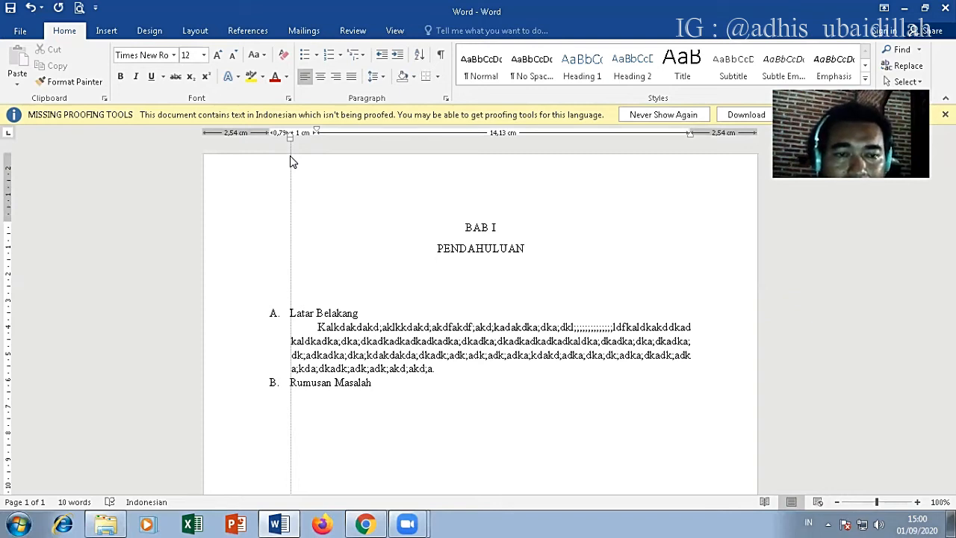
mouse_move(292, 160)
left_mouse_down()
mouse_move(300, 160)
mouse_move(293, 171)
mouse_move(312, 141)
mouse_move(292, 183)
left_mouse_up()
left_click_drag(292, 183, 294, 183)
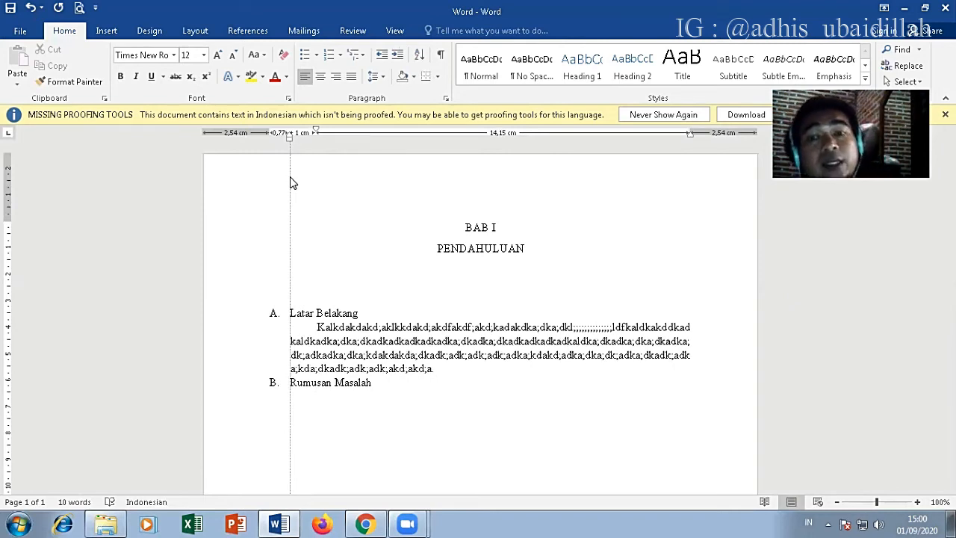
left_click_drag(291, 183, 292, 176)
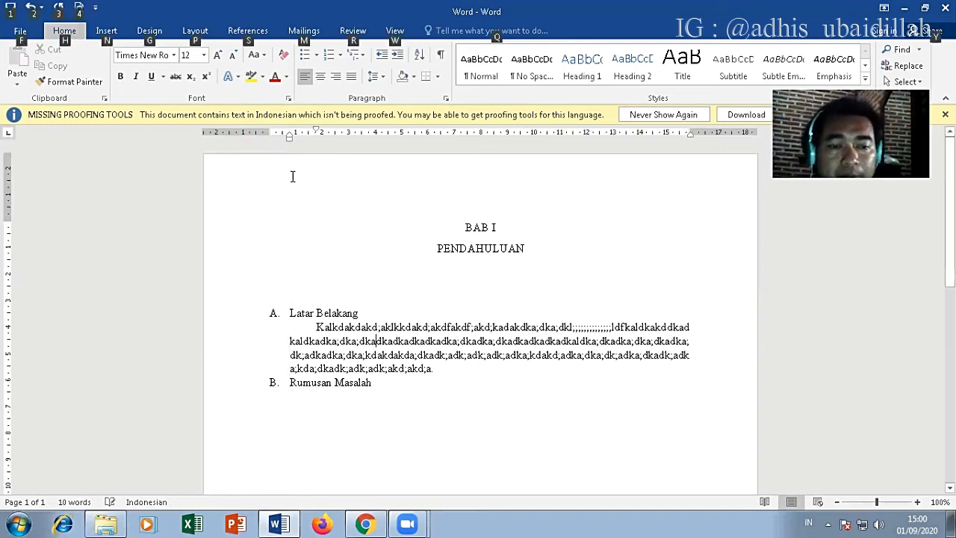
left_click_drag(316, 132, 323, 138)
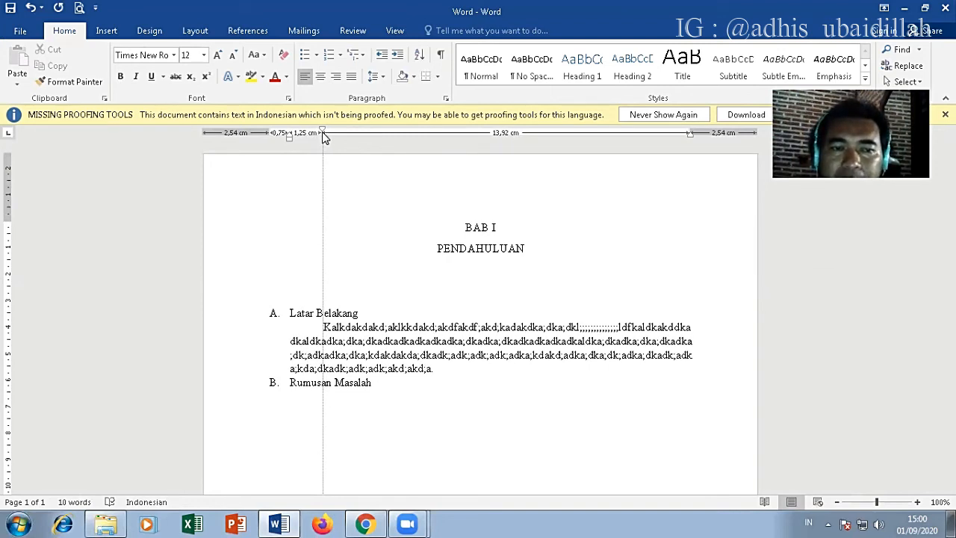
mouse_move(323, 137)
left_mouse_down()
mouse_move(339, 135)
mouse_move(326, 134)
left_mouse_up()
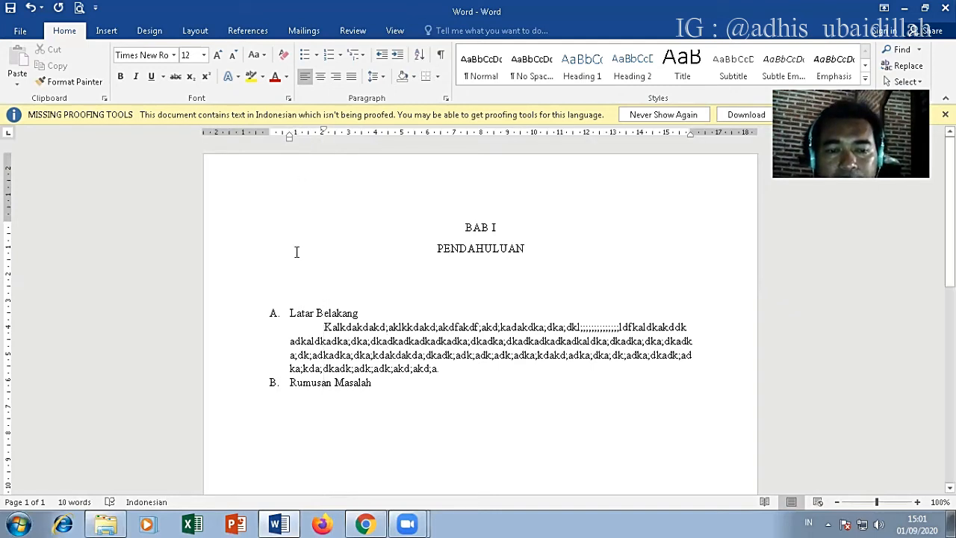
Step: Add a second indented filler paragraph of about four lines, mostly repeated "l" characters and ending with a period, below the first
double_click(326, 327)
left_click(326, 327)
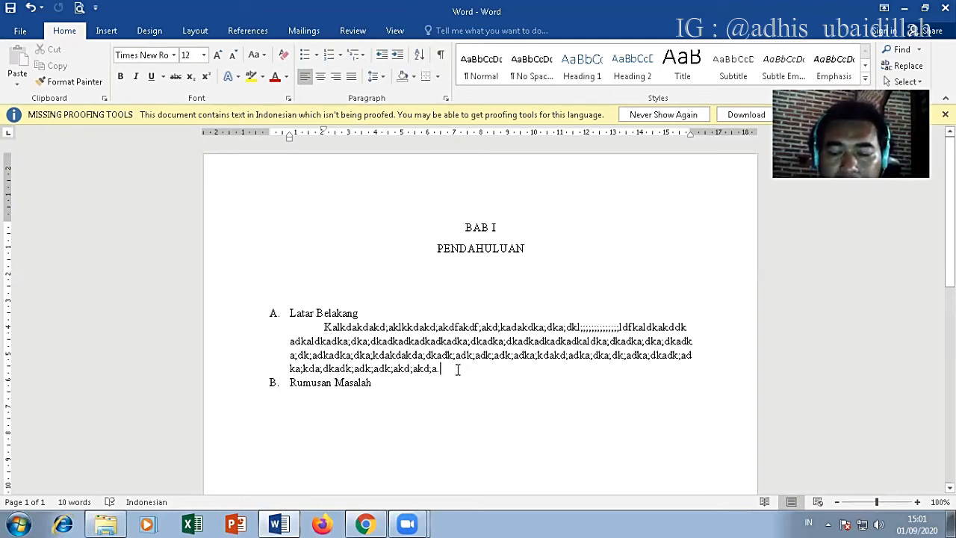
key("Return")
type("jjdsfjs")
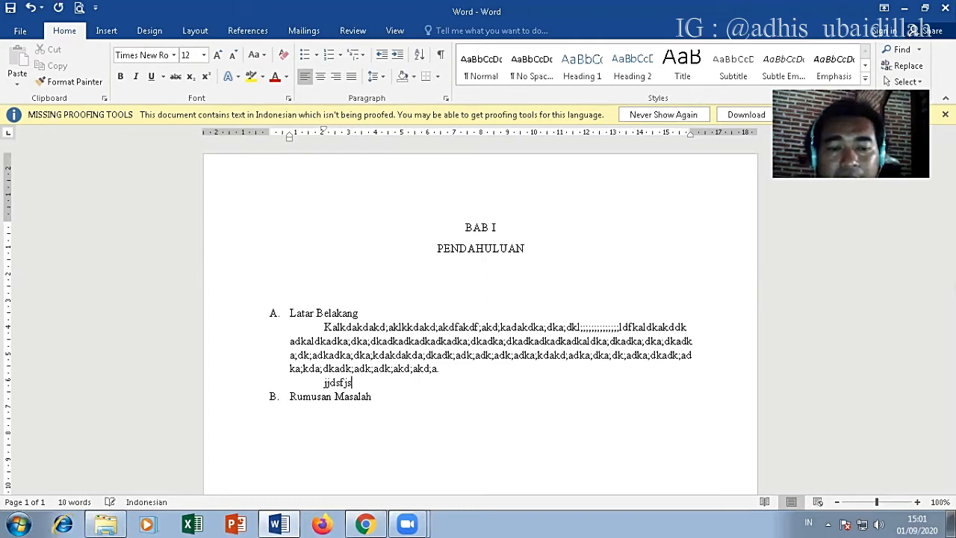
type("fdjfdjkd")
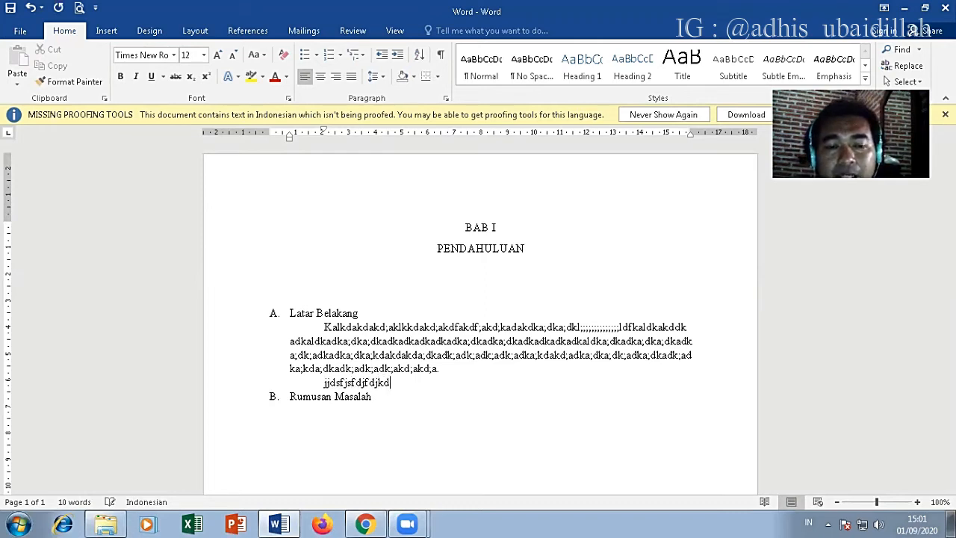
type("dddlllllllllllllllllllllllllllllllllllll")
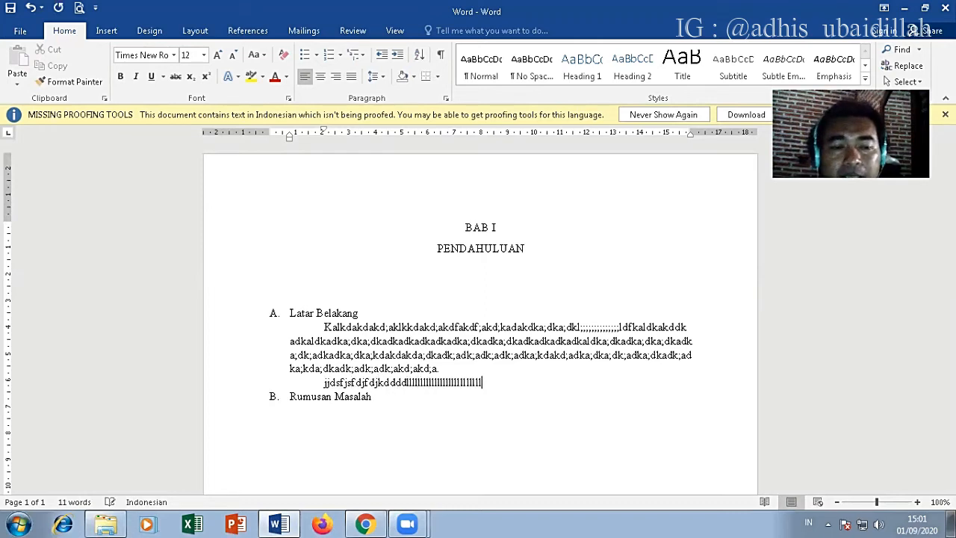
type("llllllllllllllllllllllllllllllllllllllllllllllllllll")
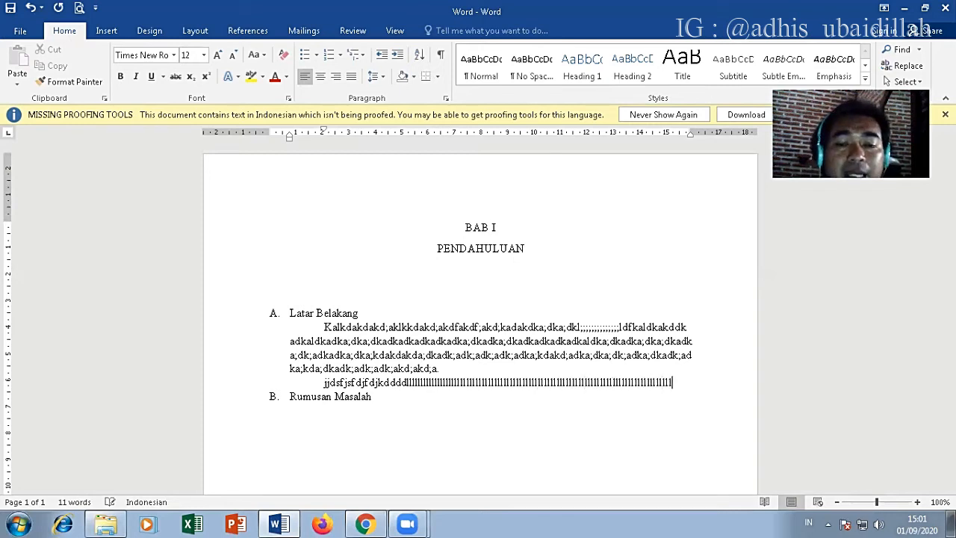
type("lllllllllllllllllllllllllllllllllllll")
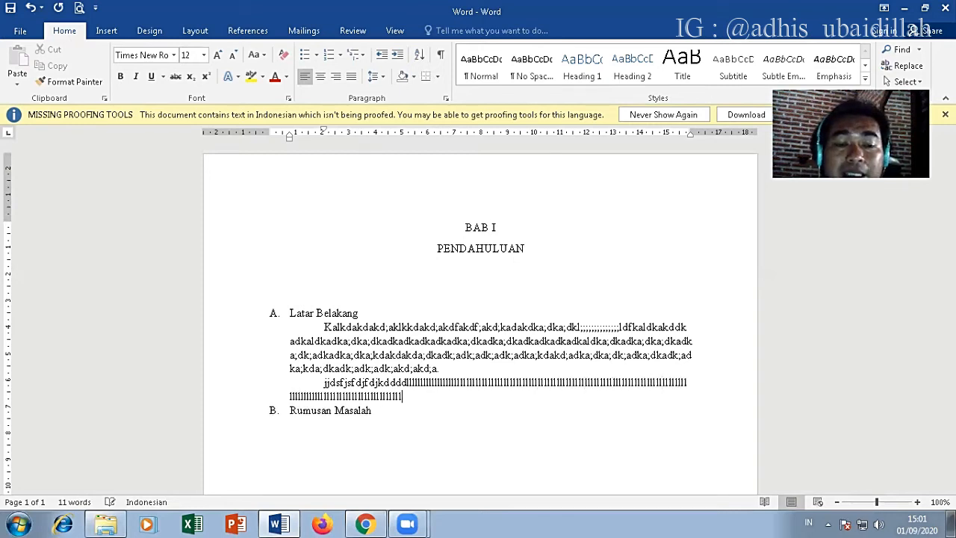
type("llllllllllllllllllllllllllllllllllllllllllllllllllllllllllllllllllllllllllllll")
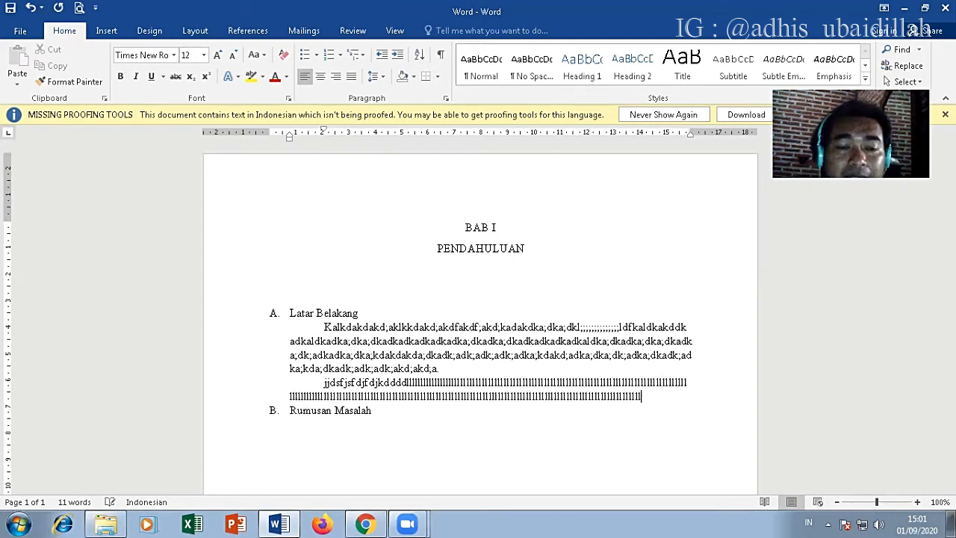
type("llllllllllllllllllllllllllllllllllllllllllllllll")
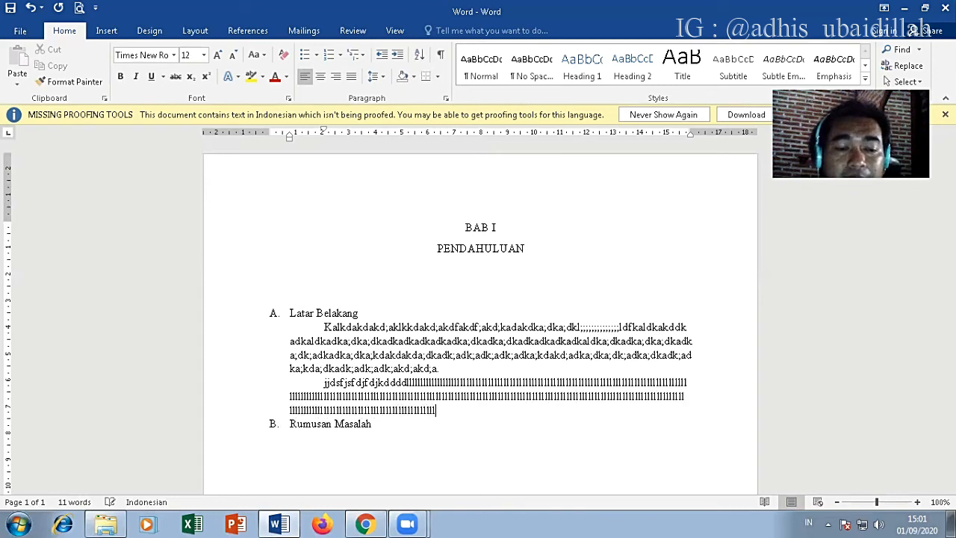
type("llllllllllllllllllllllllllllllllllllllllllllllllllllllllllllll")
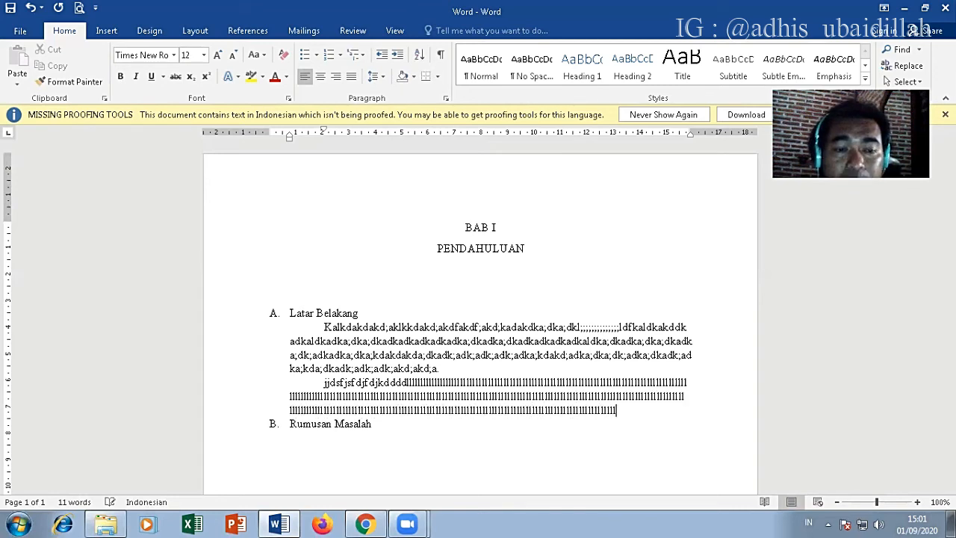
type("lllllllllllll.")
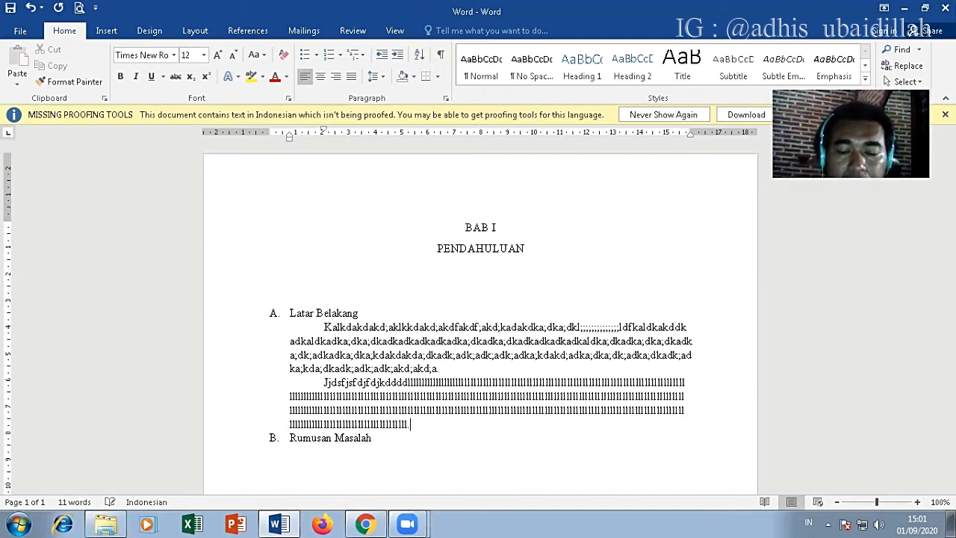
Step: Add a third indented filler paragraph of about four lines, mostly repeated "k" characters and ending with a period, followed by an empty line
key("Return")
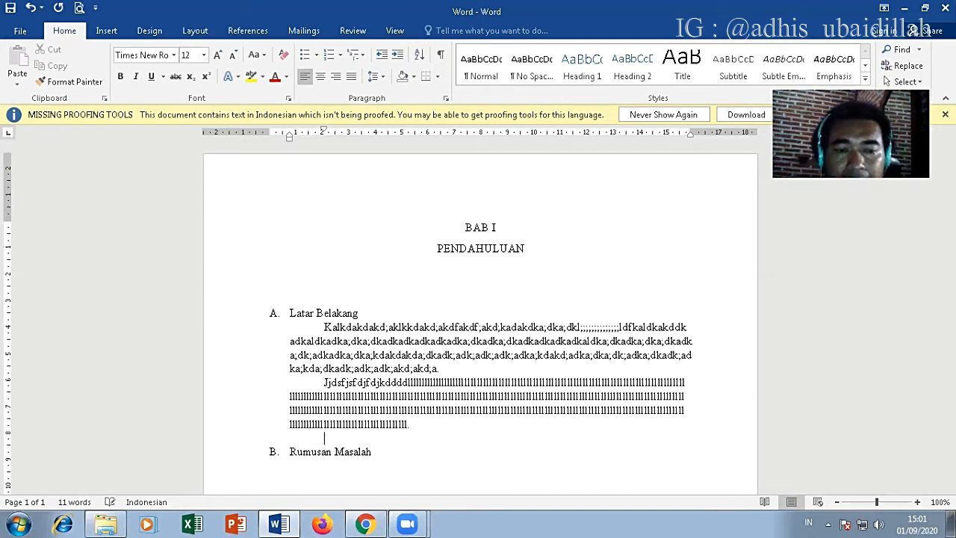
type("Jklajdajdajd;")
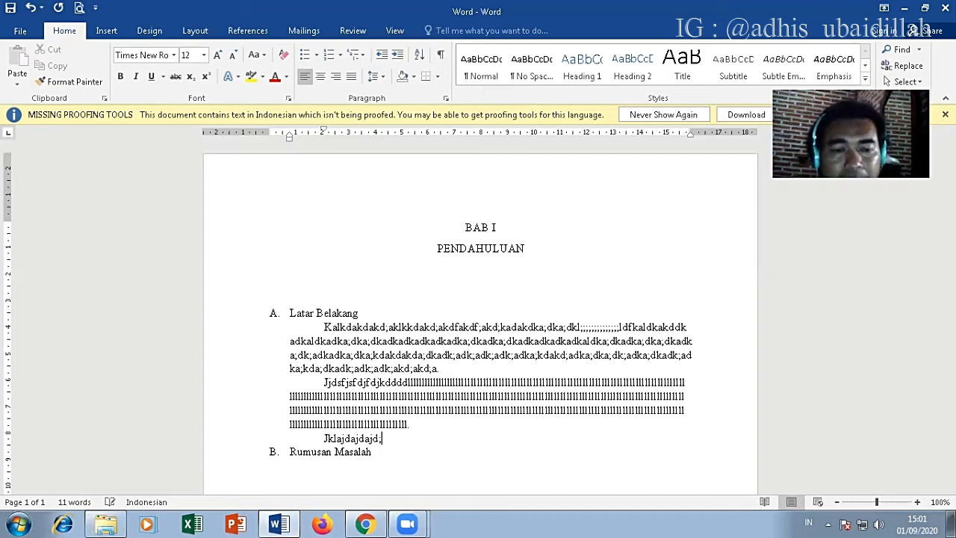
type("adkadkakda;dkalkd;akdfa")
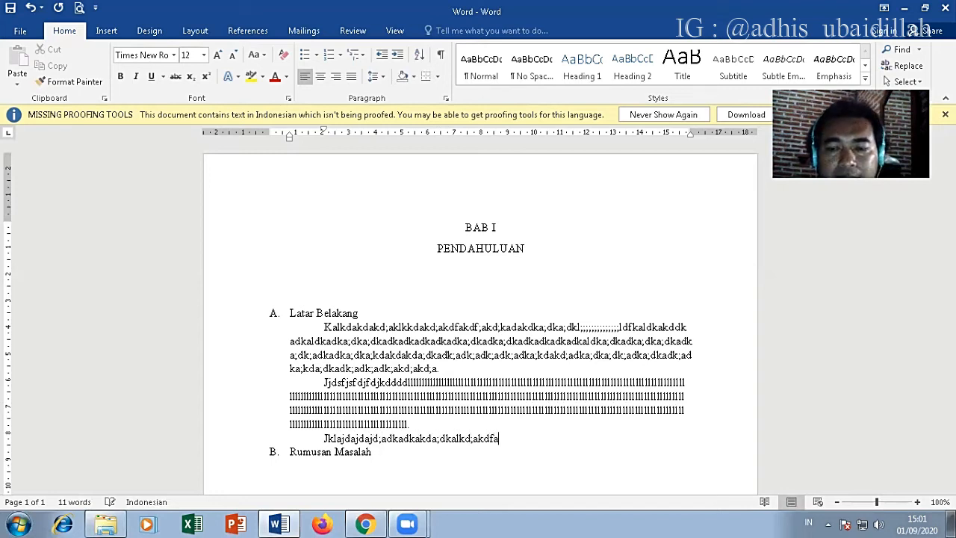
type(";ka;kd;akd;akd;akd;akd;akd;l")
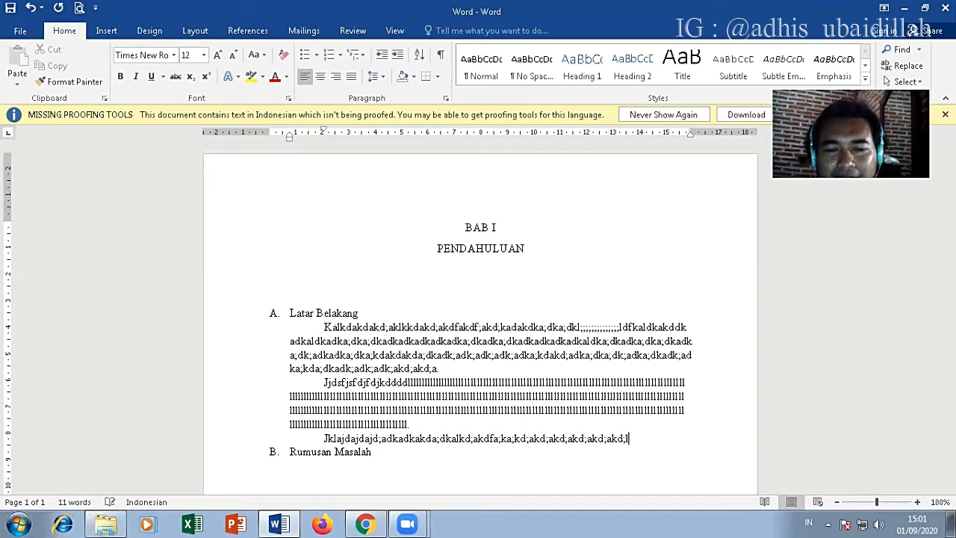
type("kkkkkkk")
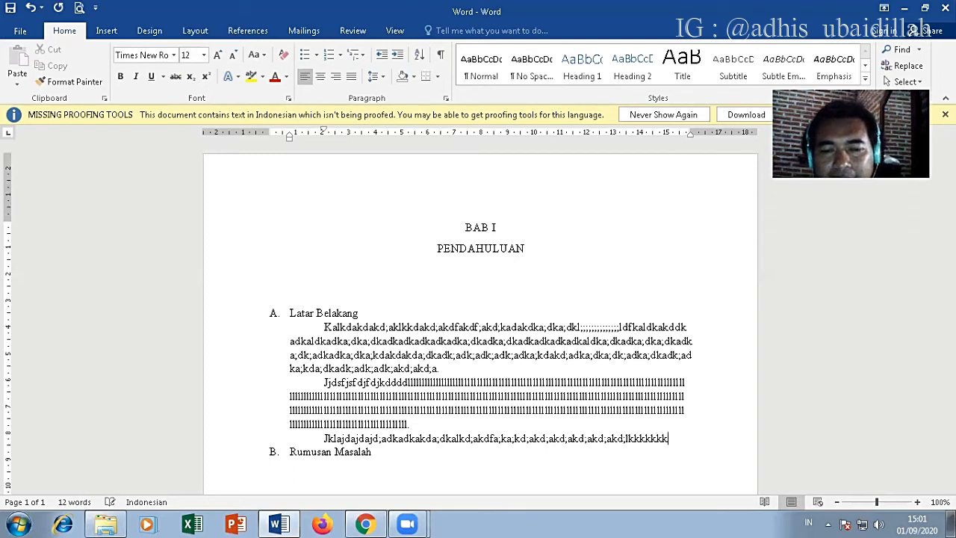
type("kkkkkkkkkkkkkkkkkkkkkkkkkkkkkkkkkkkkkkkkkkkkkkkkkkkkkkkk")
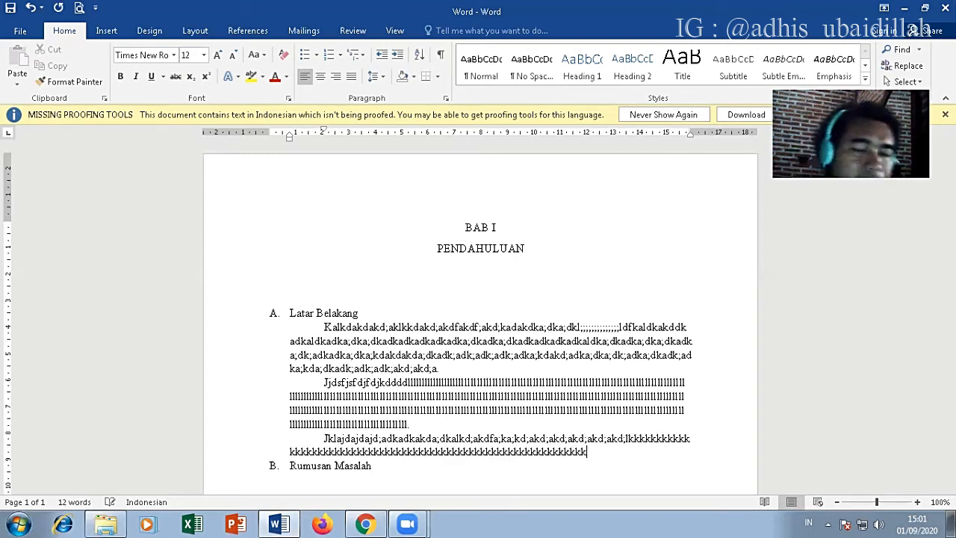
type("kkkkkkkkkkkkkkkkkkkkkkkkkkkkkkkkkkkkkkkkkkkkkkkkkkkkkkkkkkkkkkkkkkkkkk")
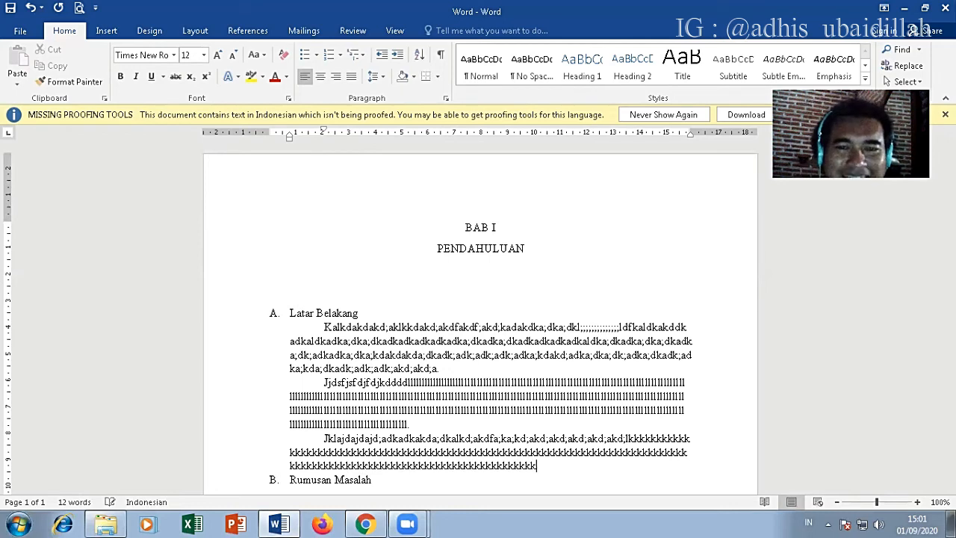
type("kkkkkkkkkkkkkkkkkkkkkkkkkkkkkkkkkkkkkkkkkkkkkkkkkkkkkkkkkkkkkkkkkkkkkkkkkkkkk")
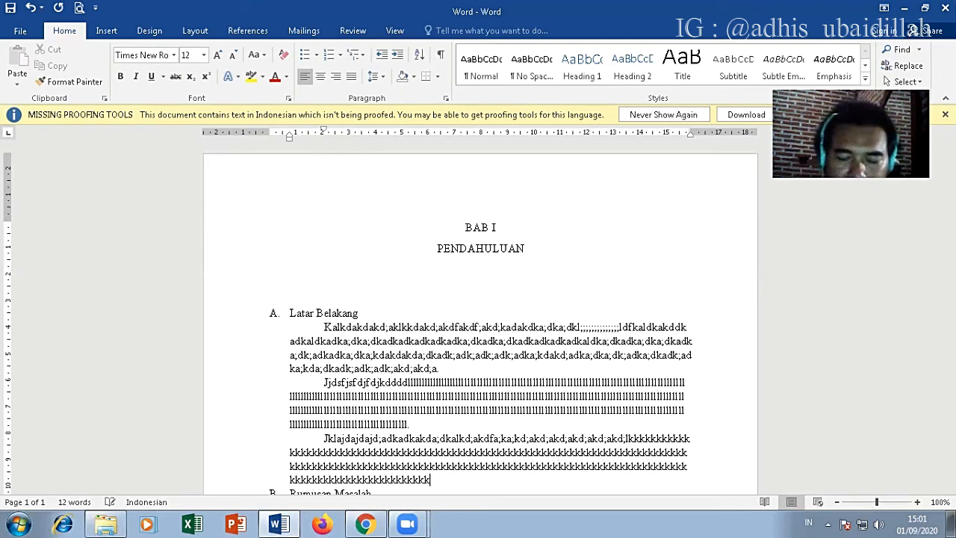
type(".")
key("Return")
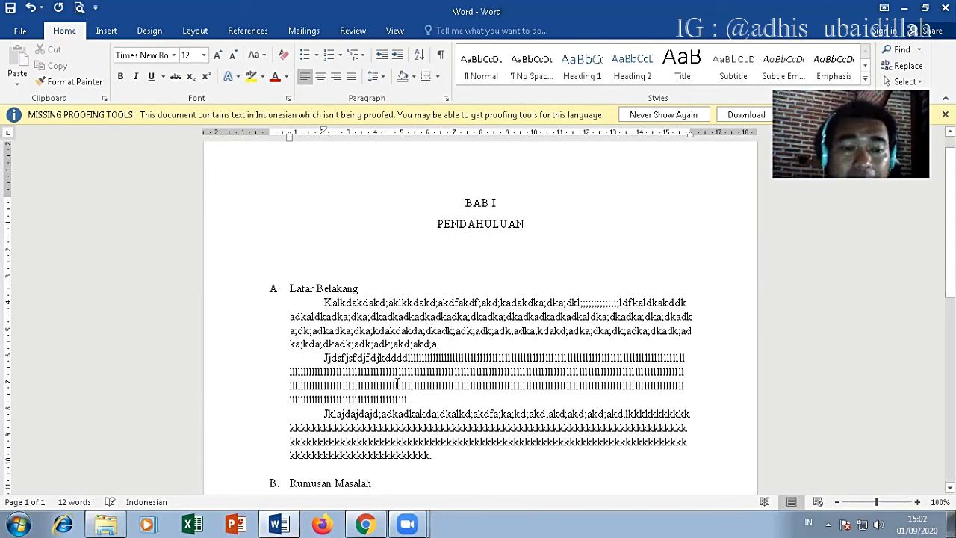
Step: Remove the first-line indent from each of the three filler paragraphs under "Latar Belakang"
scroll(371, 381, "down", 1)
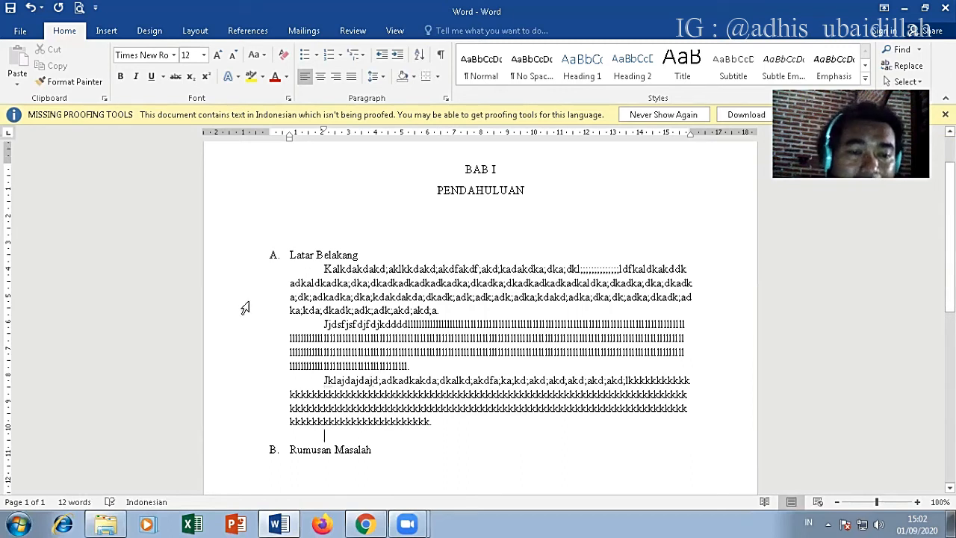
left_click(324, 270)
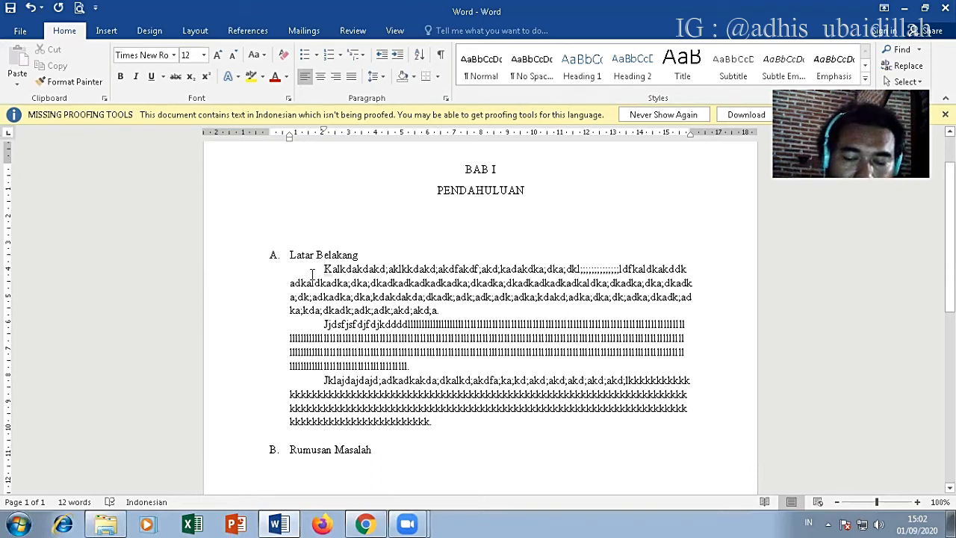
key("BackSpace")
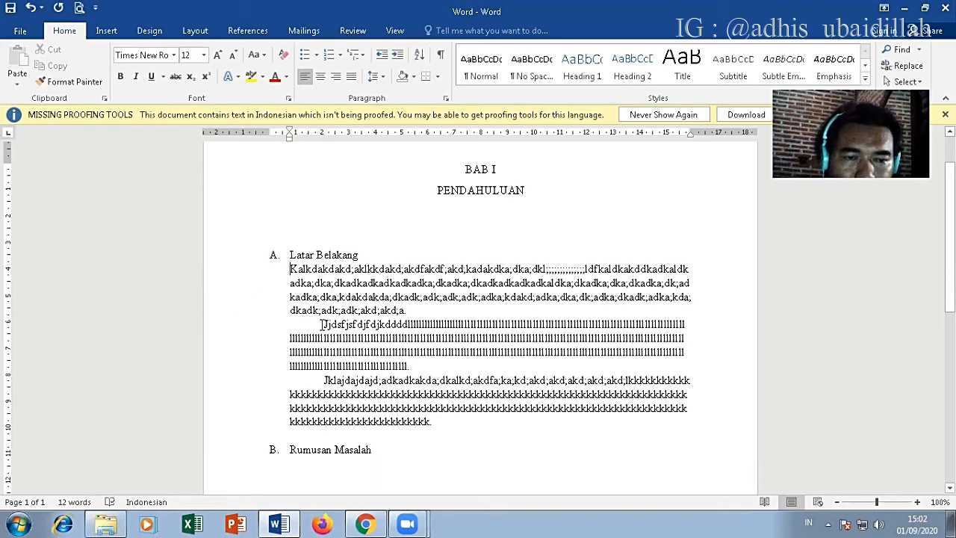
left_click(322, 325)
key("BackSpace")
left_click(322, 380)
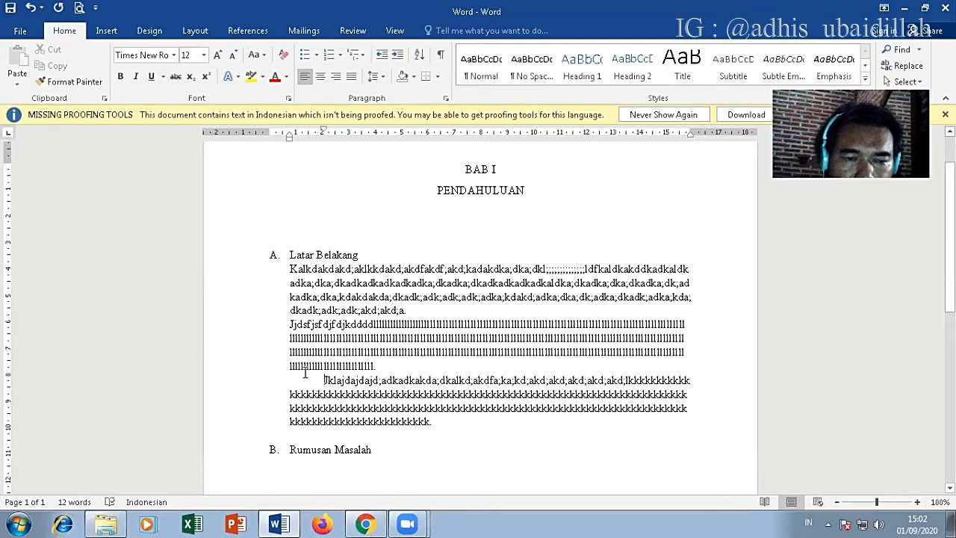
key("BackSpace")
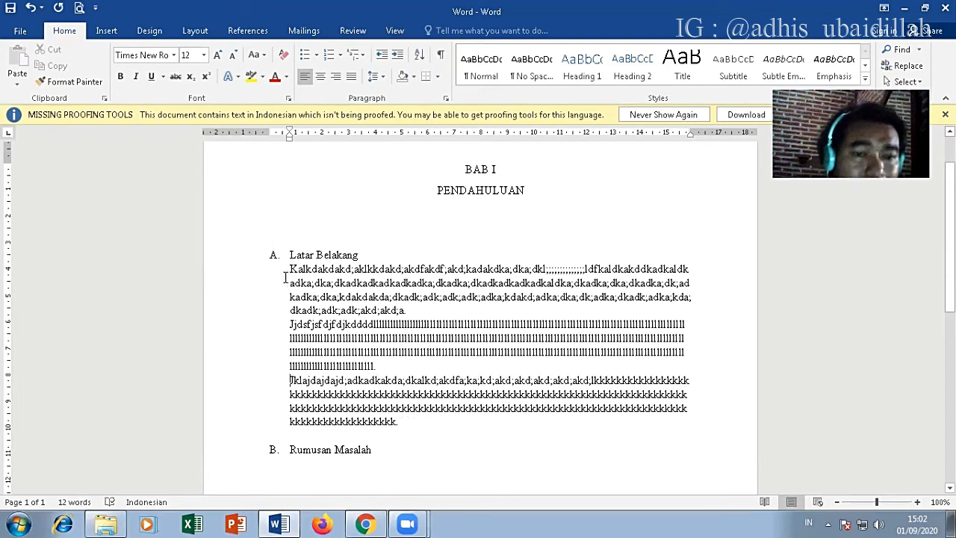
Step: Remove the left indent from the three filler paragraphs so they start at the page's left margin
left_click(292, 270)
key("BackSpace")
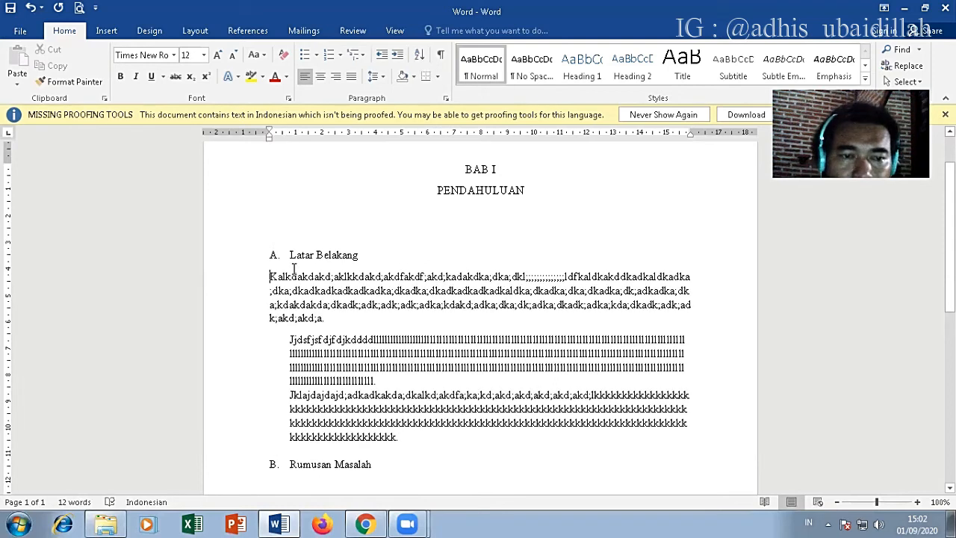
left_click(290, 340)
key("BackSpace")
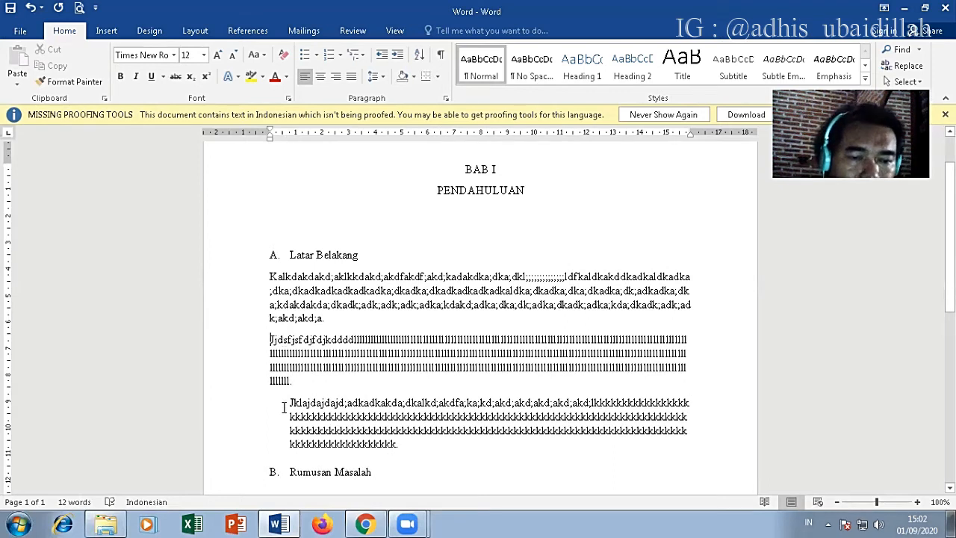
left_click(288, 403)
key("BackSpace")
Step: Give all three filler paragraphs a left indent of about 0.77 cm and a first-line indent of about 1.28 cm, and justify them
left_click_drag(331, 450, 263, 277)
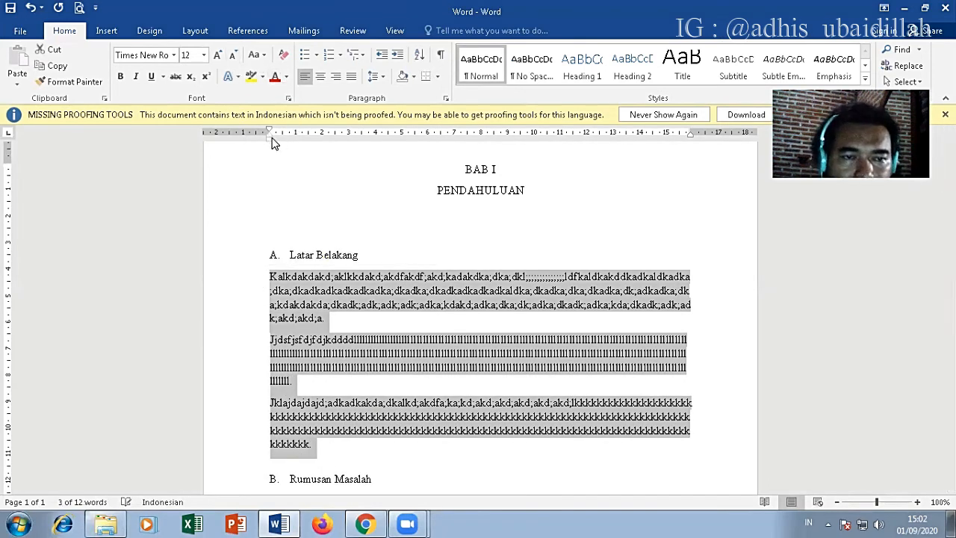
mouse_move(271, 139)
left_mouse_down()
mouse_move(290, 145)
mouse_move(294, 132)
mouse_move(324, 151)
left_mouse_up()
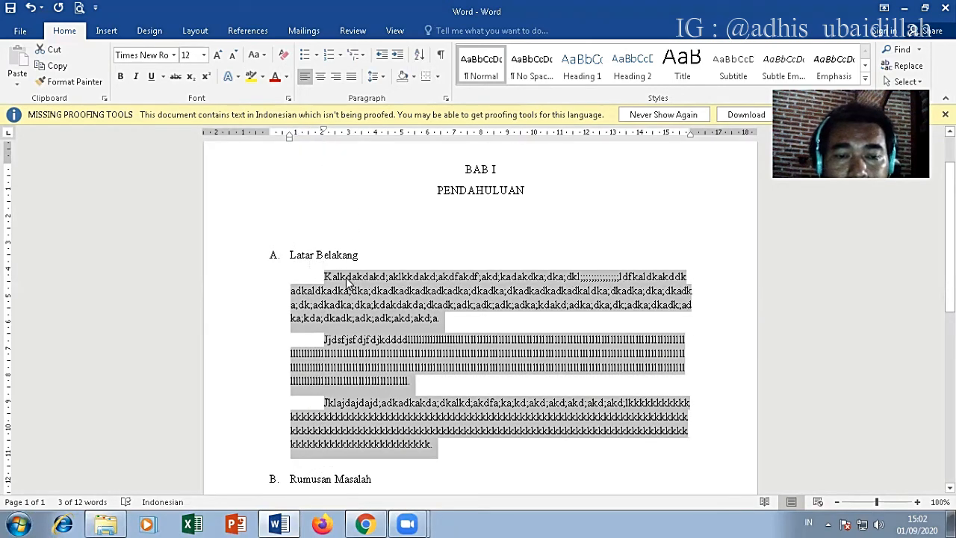
left_click(413, 315)
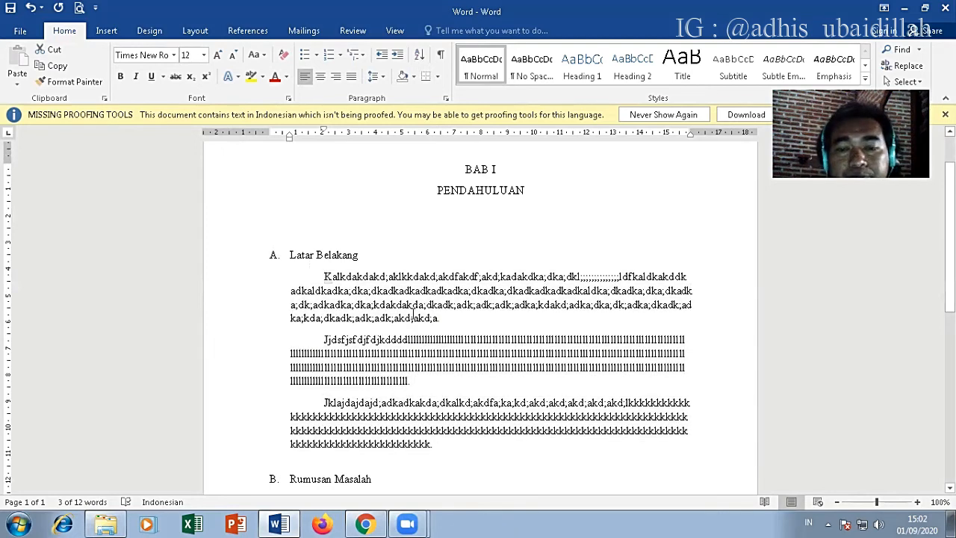
left_click_drag(321, 275, 437, 445)
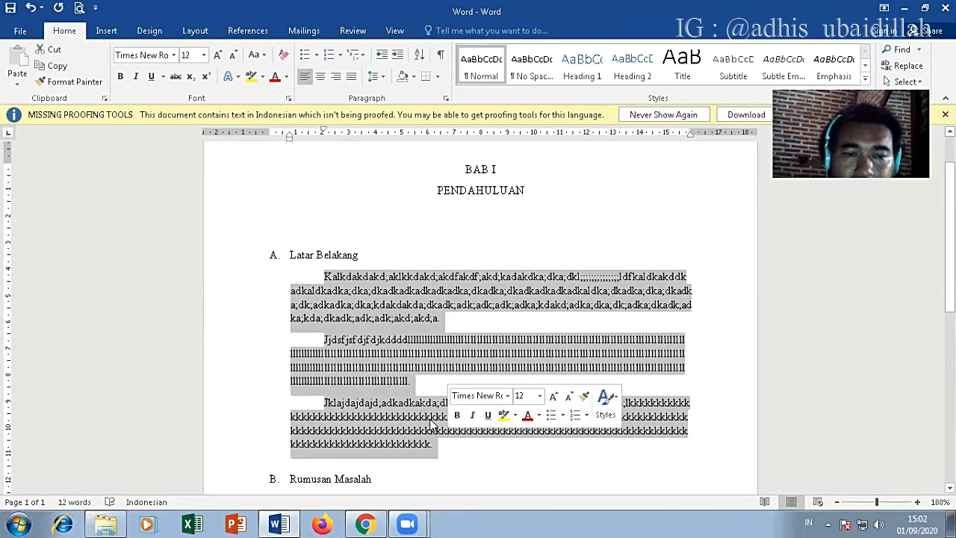
left_click(353, 76)
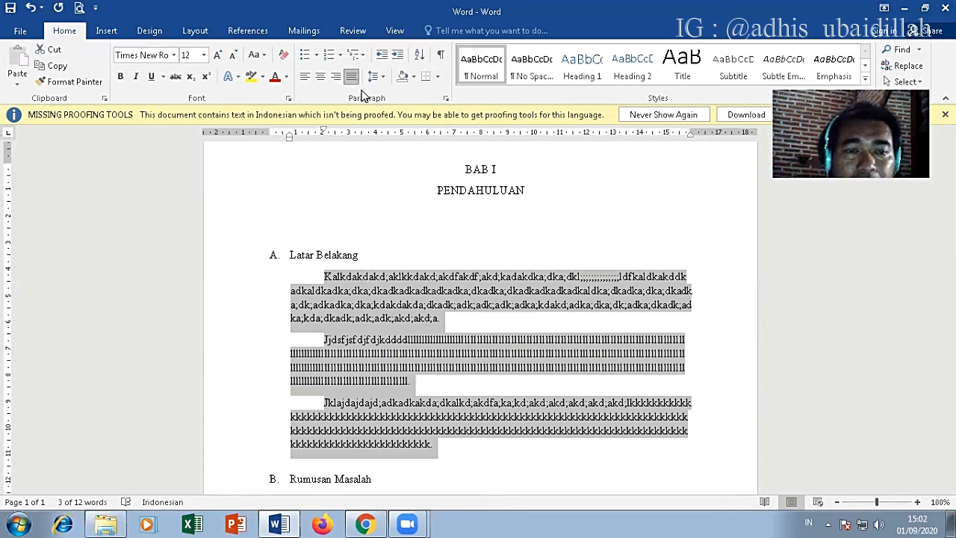
Step: Set the three filler paragraphs' spacing after to 0 pt and their line spacing to 1.5 lines
left_click(446, 100)
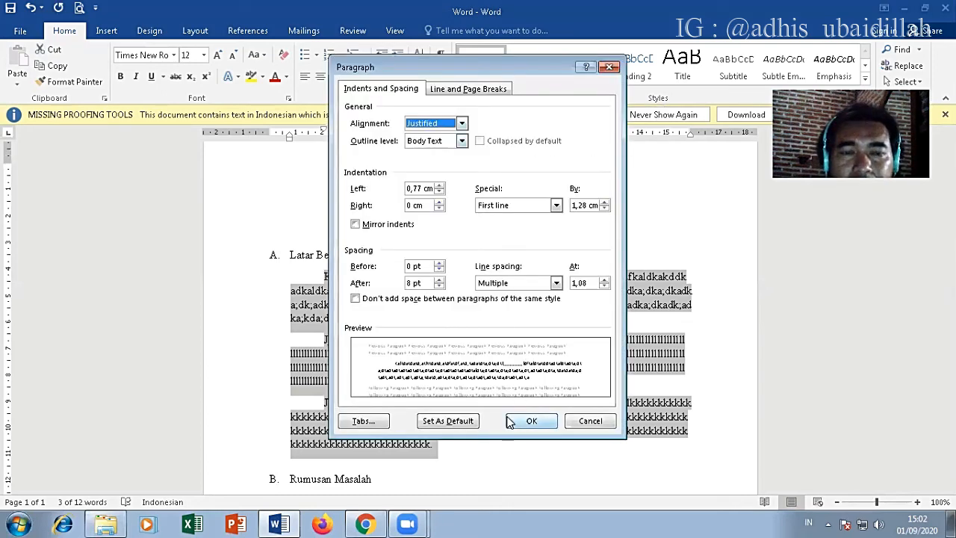
left_click(439, 287)
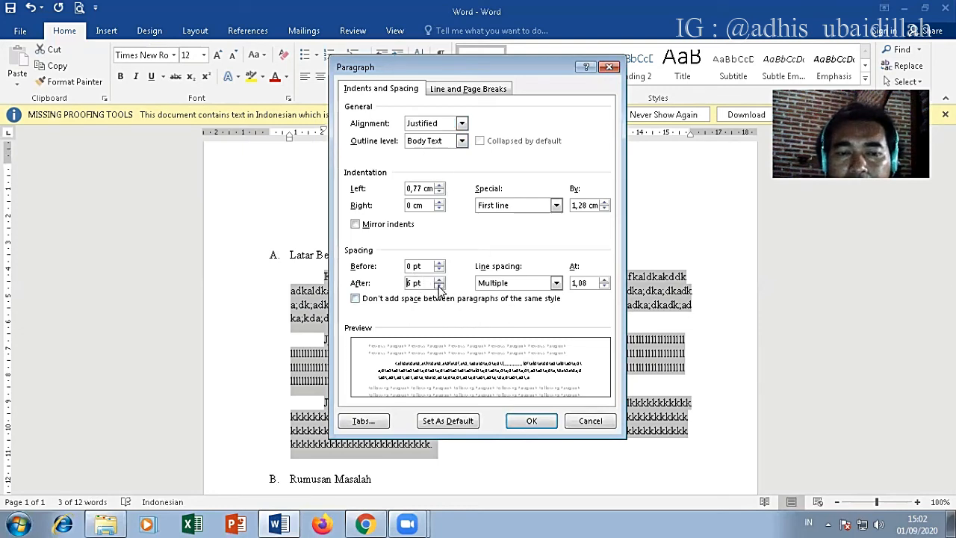
left_click(558, 283)
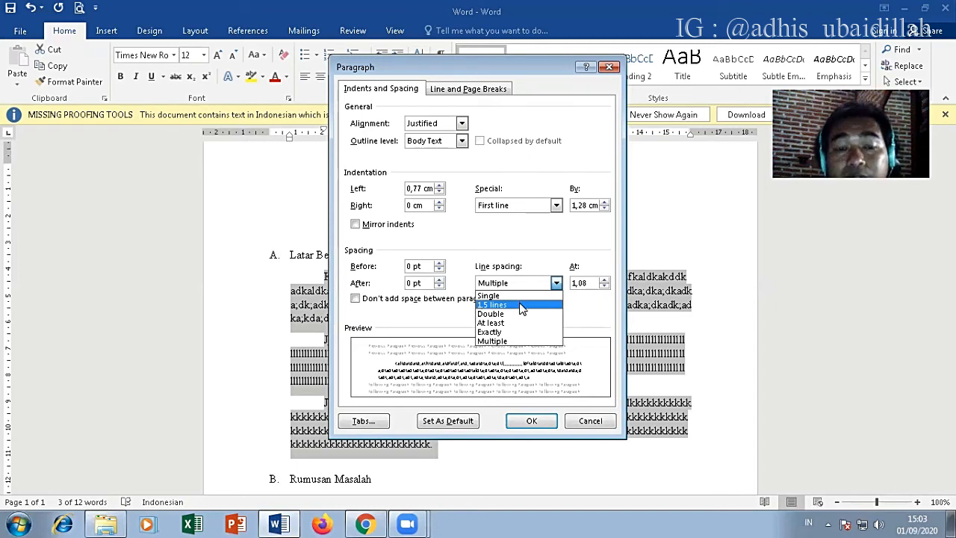
left_click(520, 305)
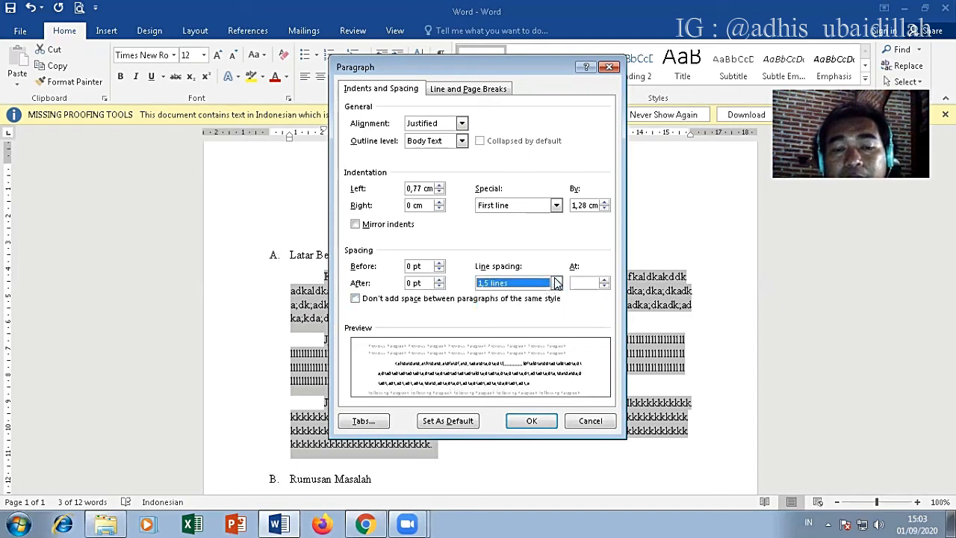
left_click(557, 283)
left_click(509, 307)
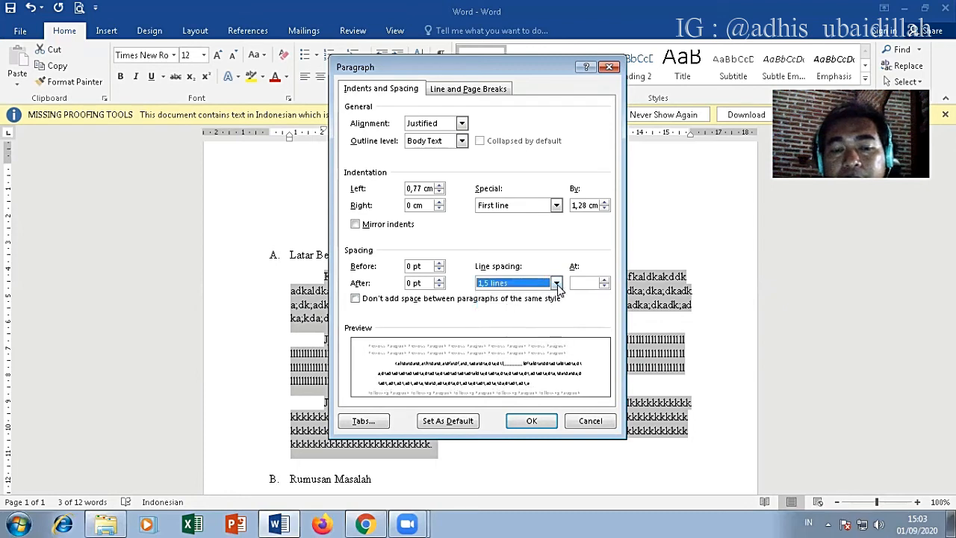
left_click(556, 284)
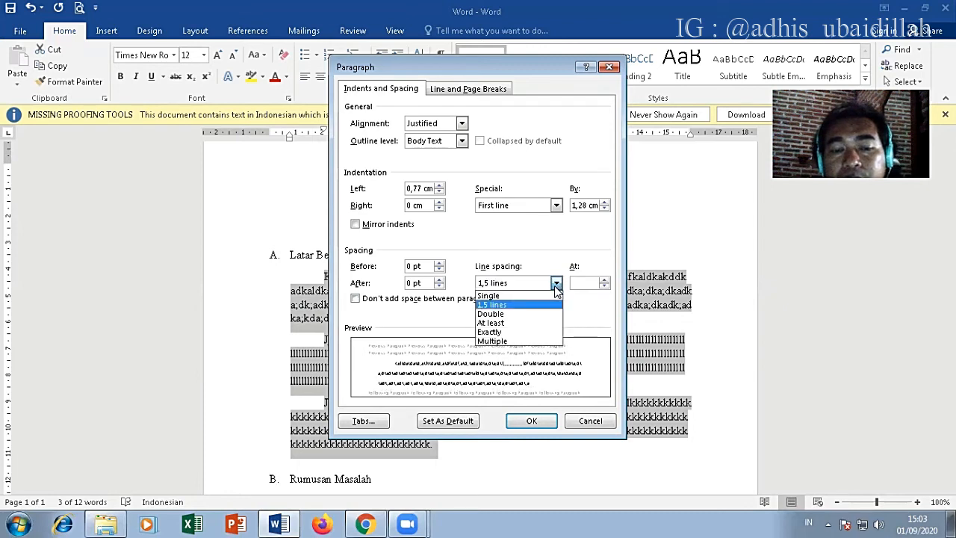
left_click(493, 305)
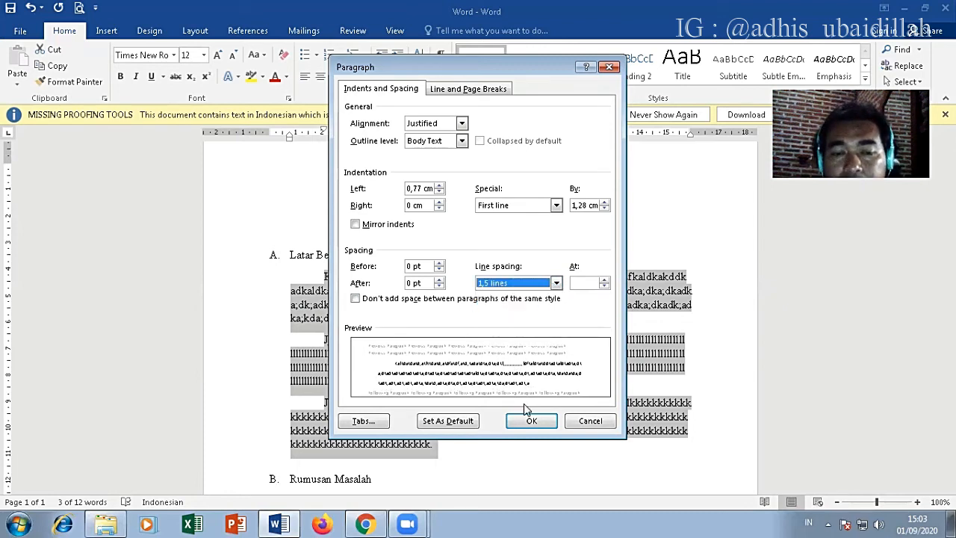
left_click(531, 420)
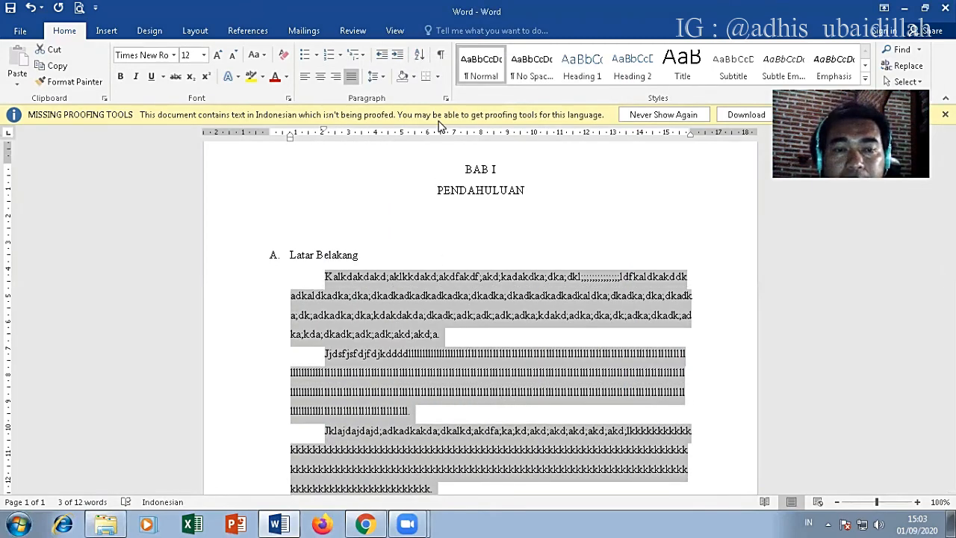
Step: Change the line spacing of the three selected filler paragraphs to double
left_click(442, 99)
left_click(556, 283)
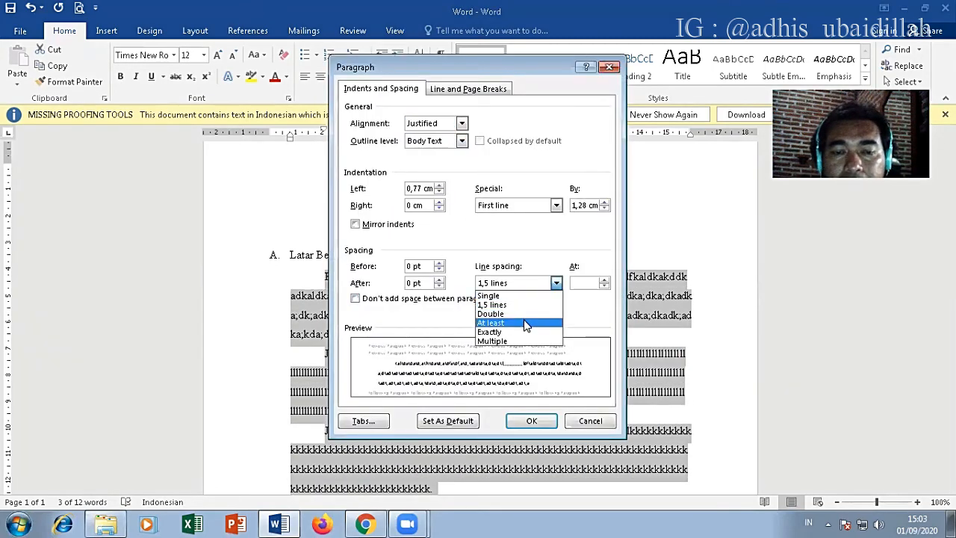
left_click(523, 312)
left_click(530, 423)
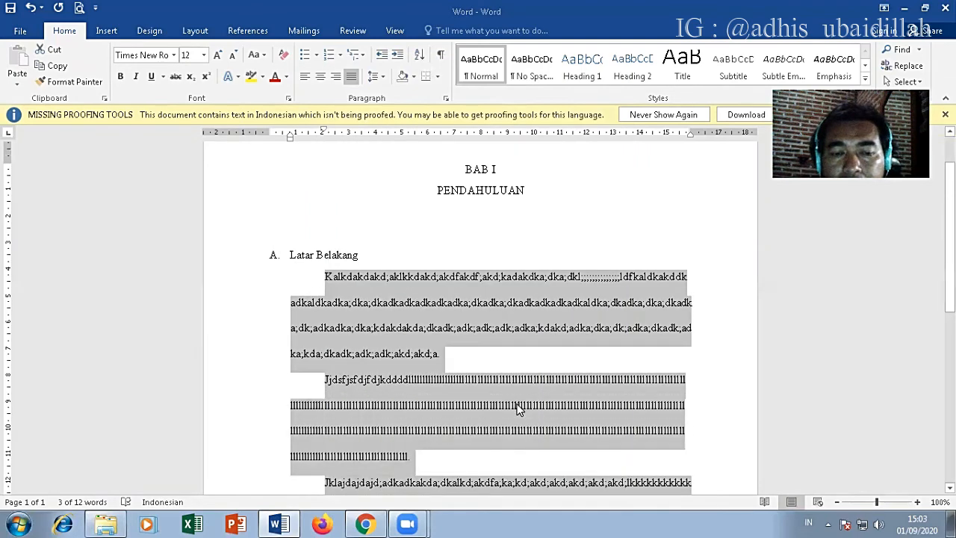
scroll(516, 403, "down", 2)
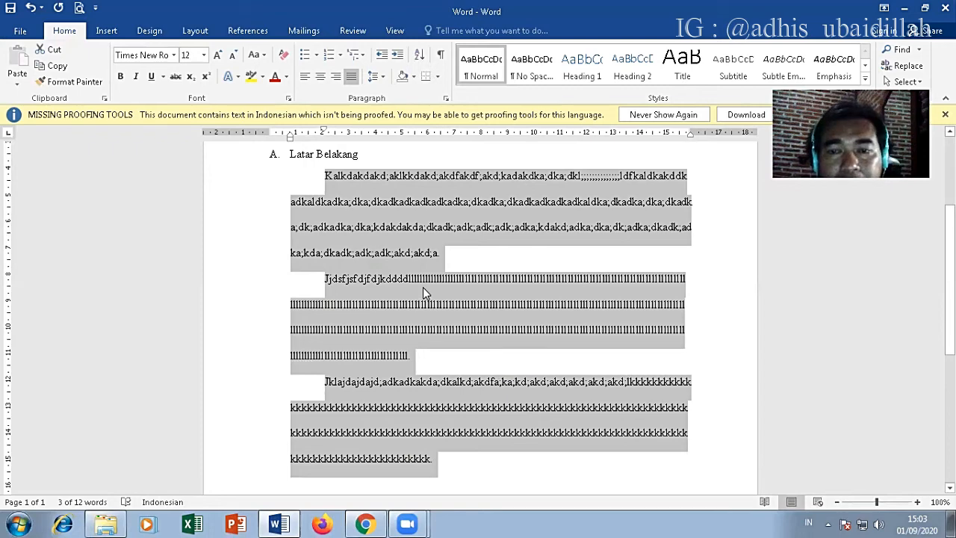
Step: Cycle the selected filler paragraphs' line spacing through single, 1.5 lines and back to double
key("ctrl+1")
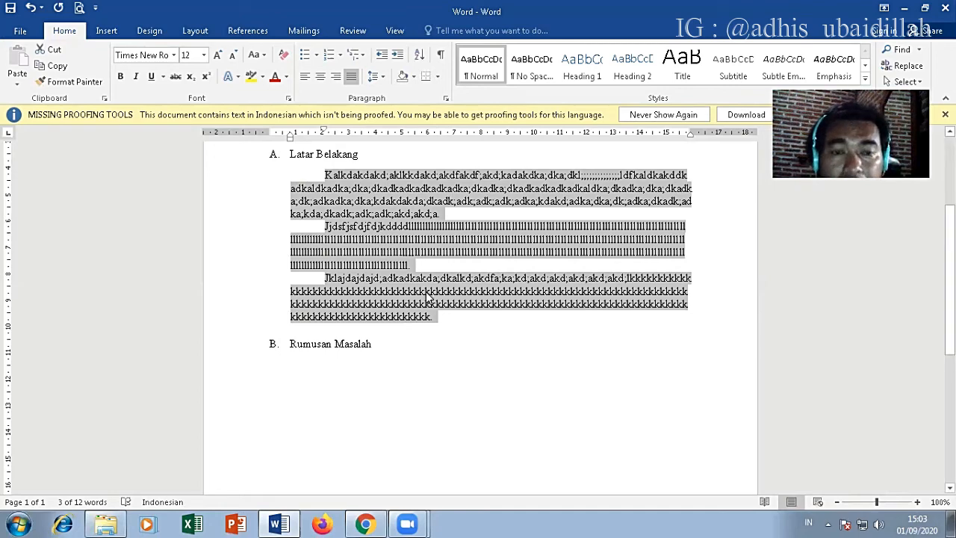
key("ctrl+5")
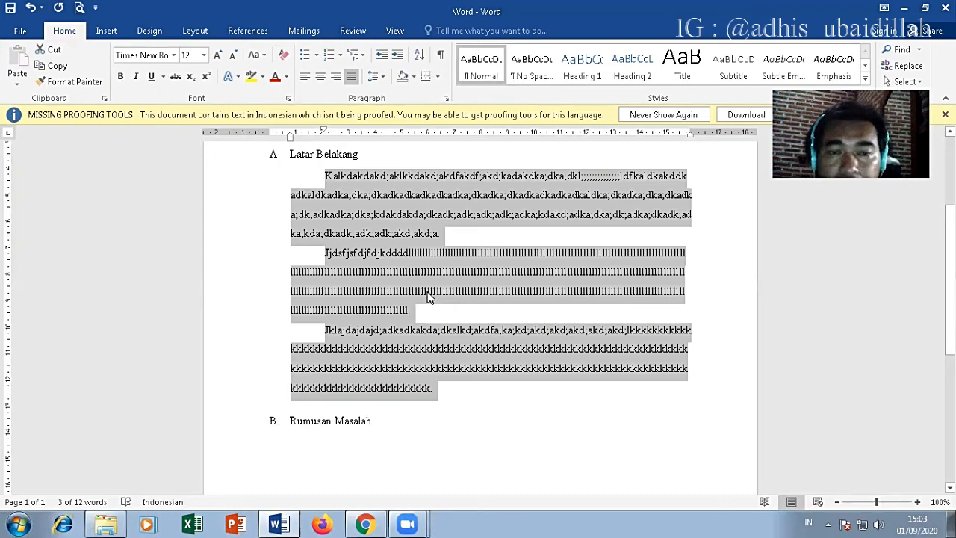
key("ctrl+2")
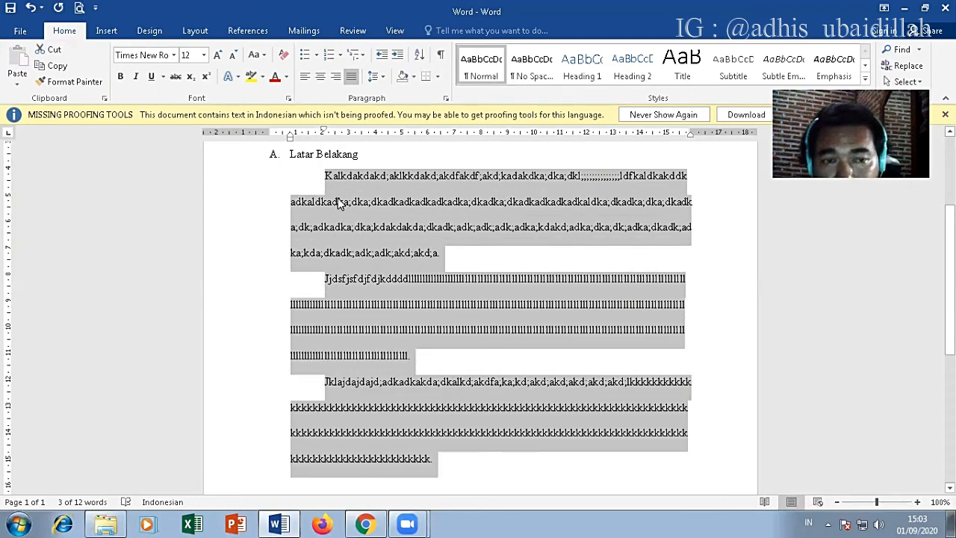
Step: Select the three filler paragraphs and switch their line spacing through single, 1.5 and double, ending at 1.5 lines
left_click(326, 175)
left_click_drag(326, 175, 466, 440)
left_click(326, 175)
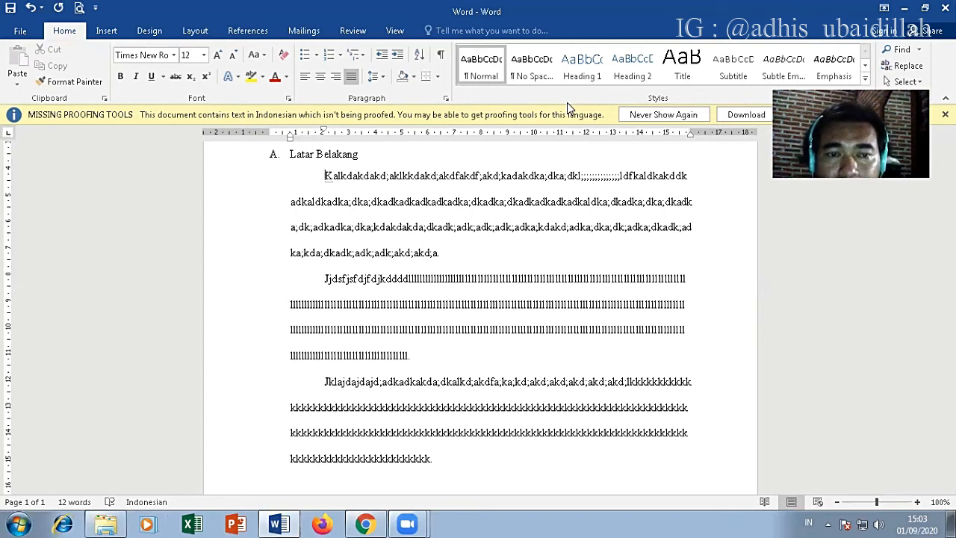
key("ctrl+shift+Down")
key("ctrl+shift+Down")
key("ctrl+shift+Down")
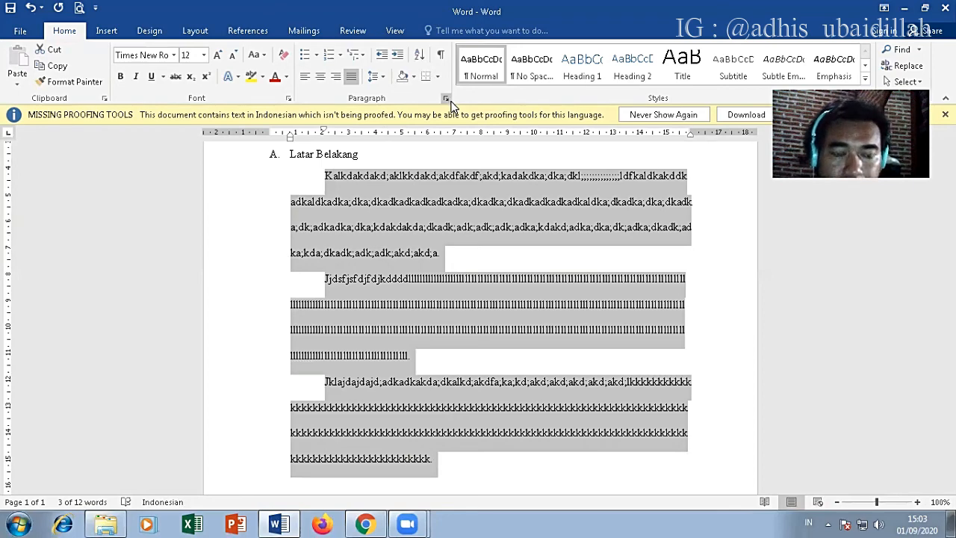
key("ctrl+1")
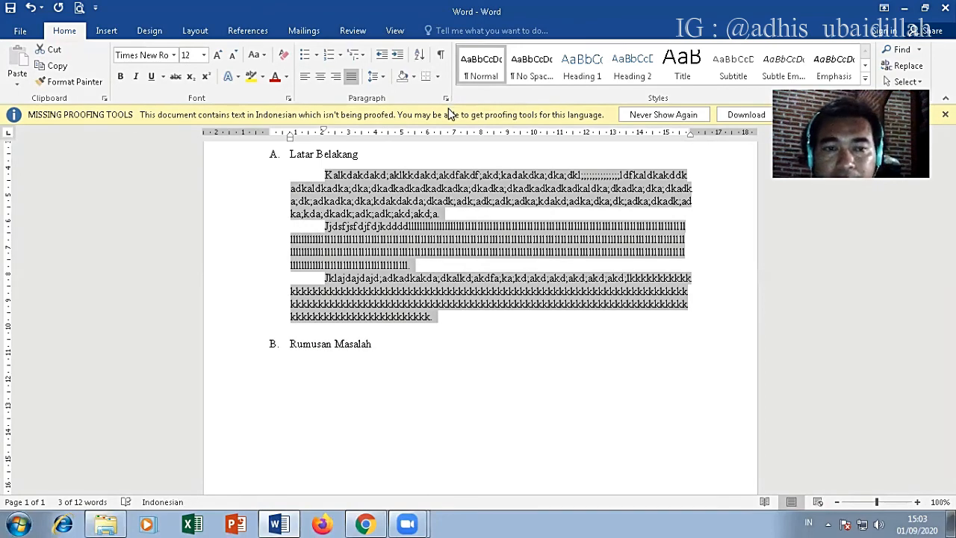
key("ctrl+5")
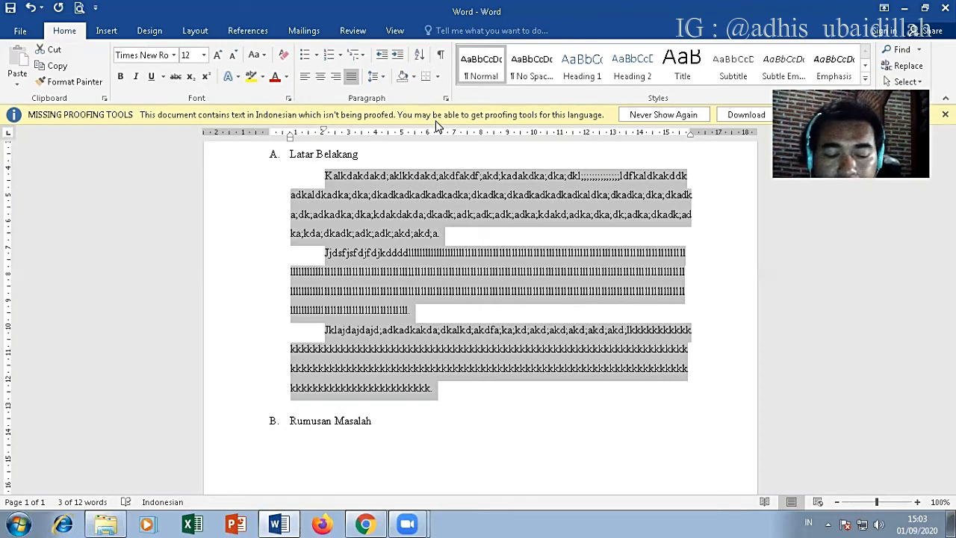
key("ctrl+2")
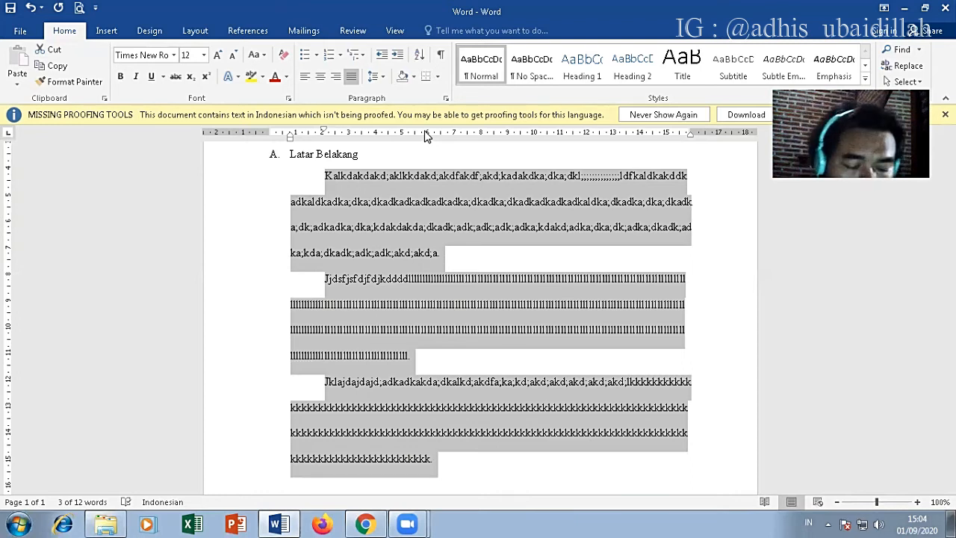
key("ctrl+5")
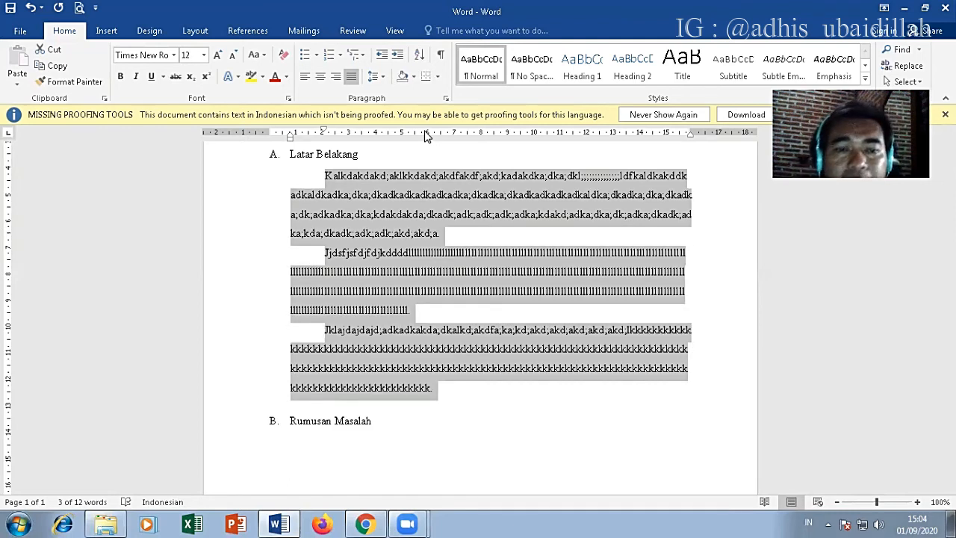
Step: Make the two-line chapter heading BAB I PENDAHULUAN bold
scroll(407, 153, "up", 1)
scroll(407, 153, "up", 1)
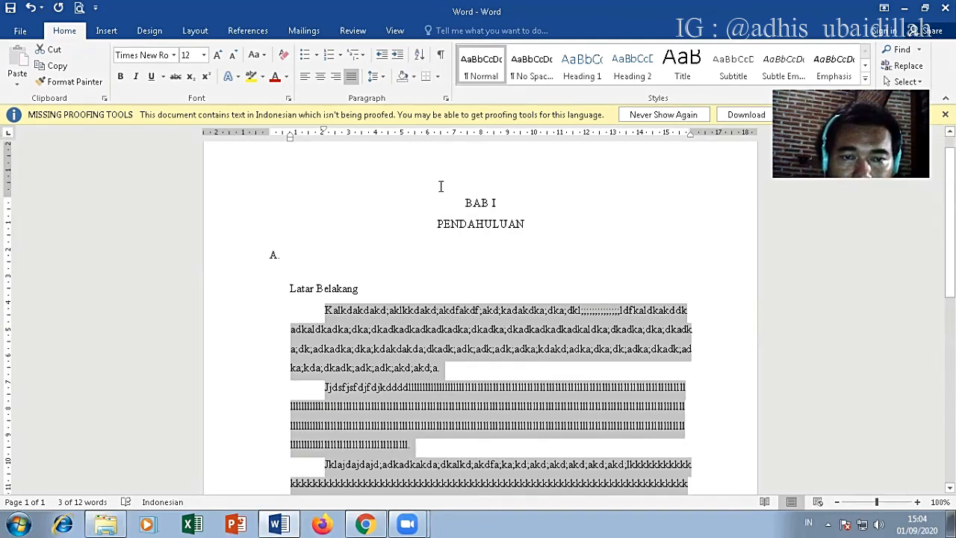
left_click_drag(441, 186, 529, 226)
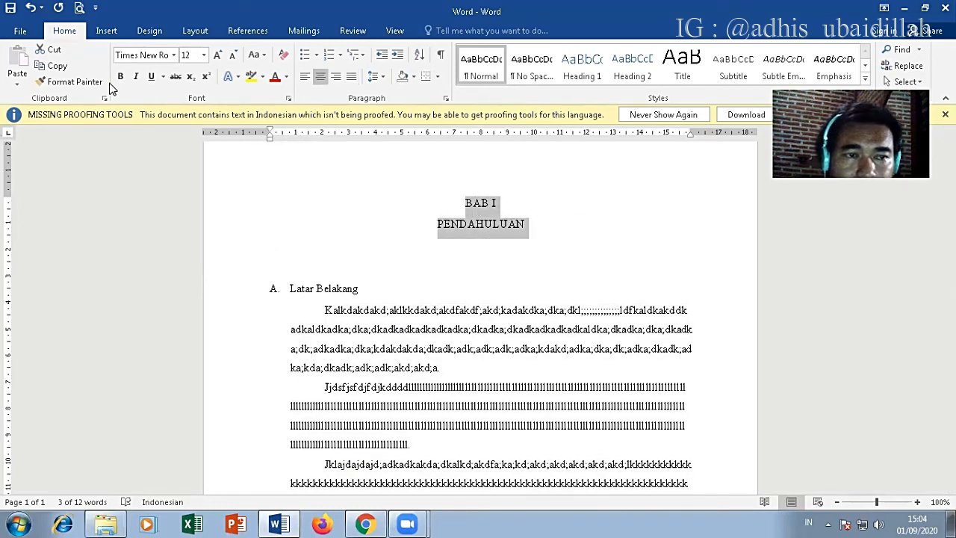
left_click(120, 77)
Step: Make the section headings Latar Belakang and Rumusan Masalah bold
left_click_drag(372, 288, 274, 284)
left_click(120, 76)
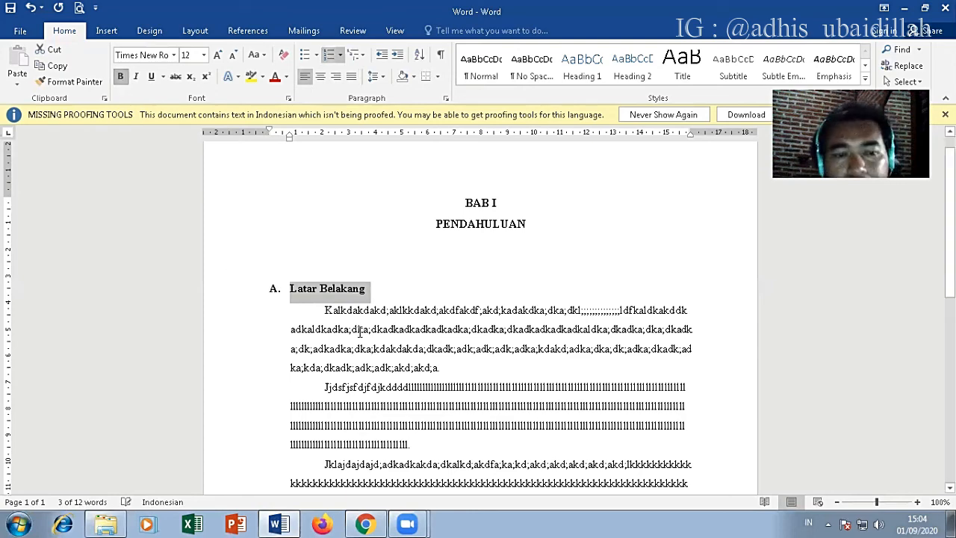
scroll(357, 389, "down", 2)
left_click_drag(389, 421, 280, 420)
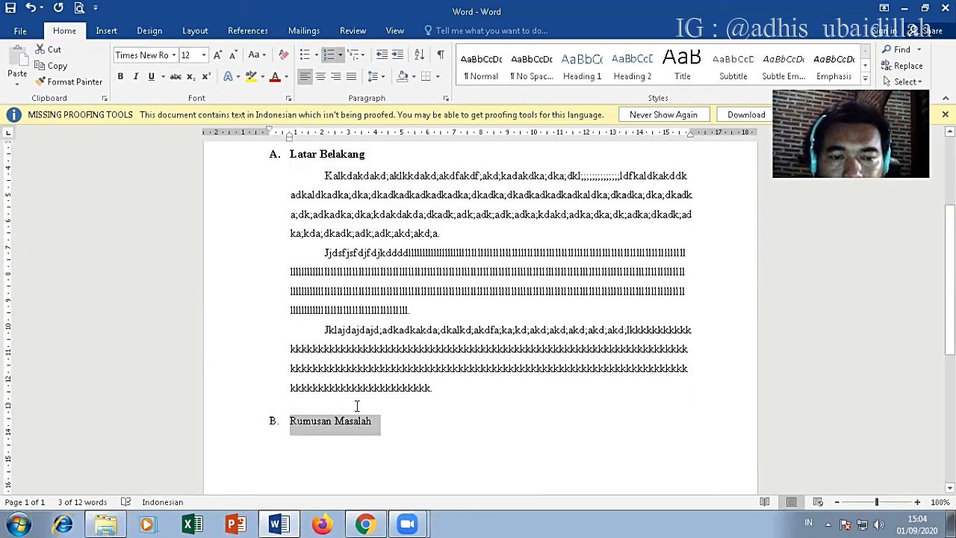
key("ctrl+b")
scroll(366, 400, "up", 2)
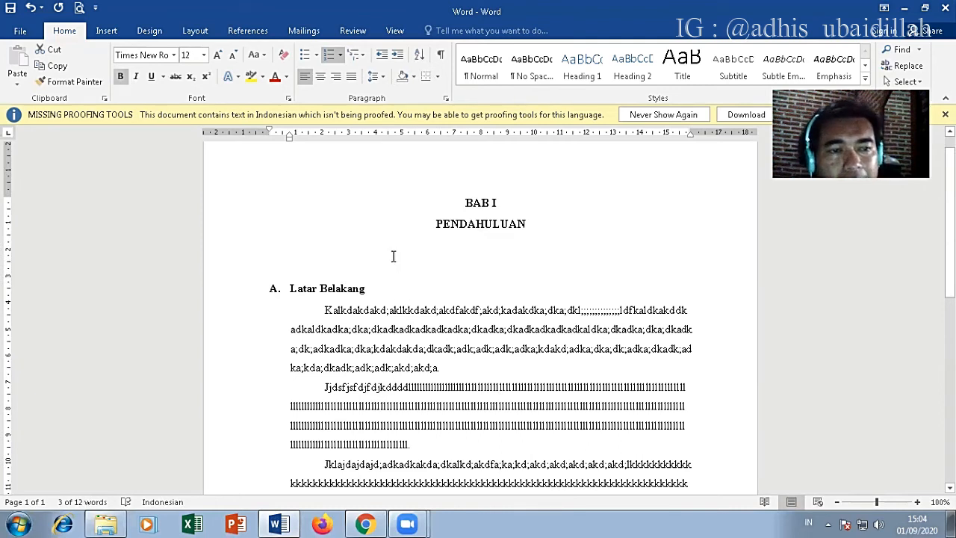
left_click_drag(458, 202, 457, 228)
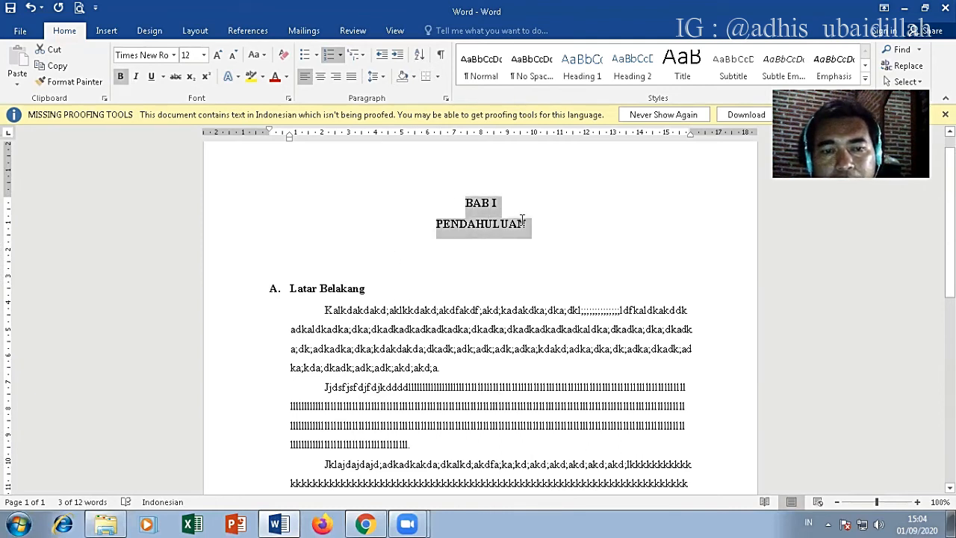
left_click(440, 245)
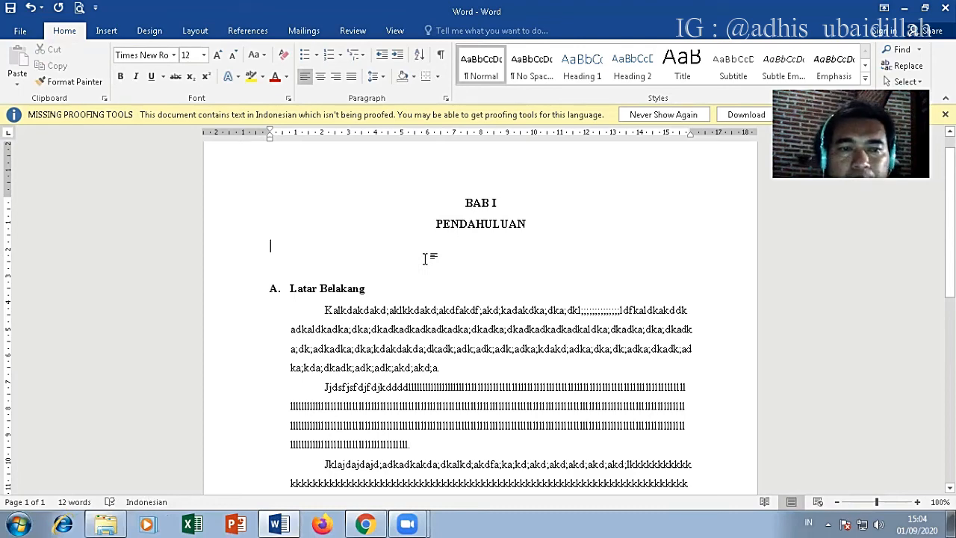
Step: Start a numbered sublist under Rumusan Masalah with the first item "Bagaimana kakda;c'"
scroll(424, 258, "down", 4)
scroll(426, 259, "down", 3)
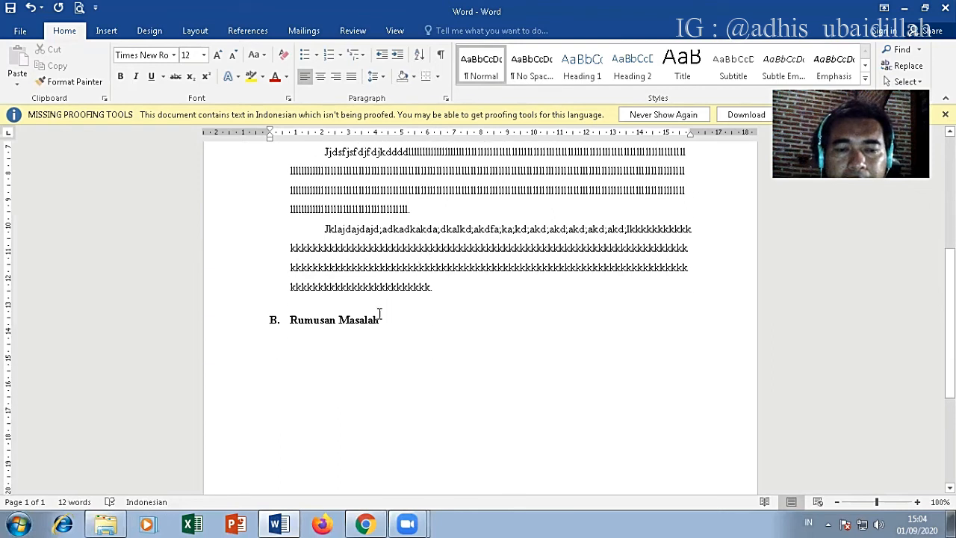
left_click(380, 319)
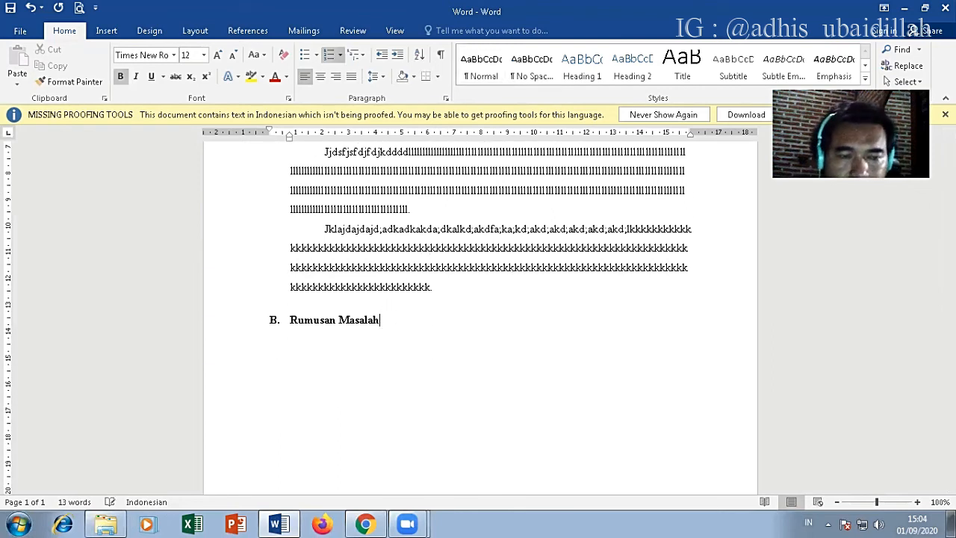
key("Return")
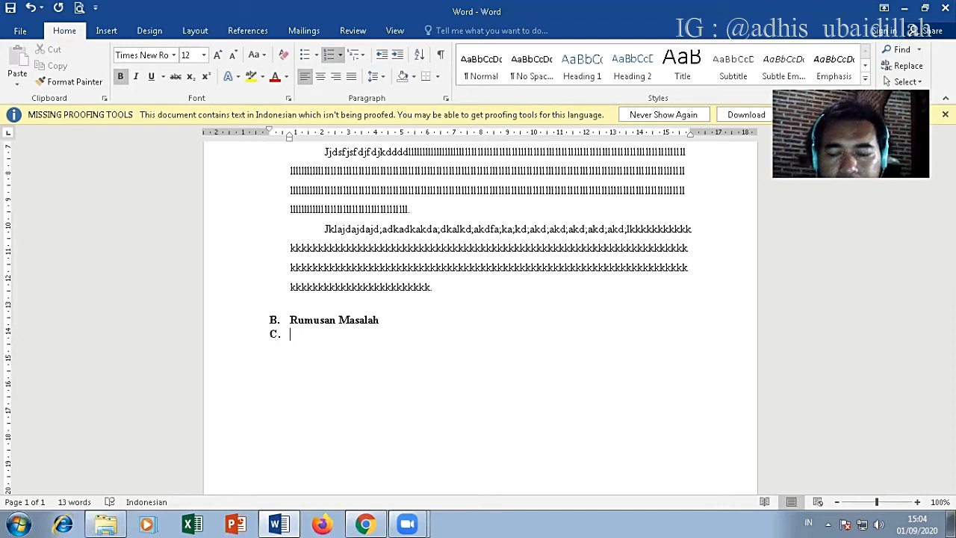
key("BackSpace")
type("1. ")
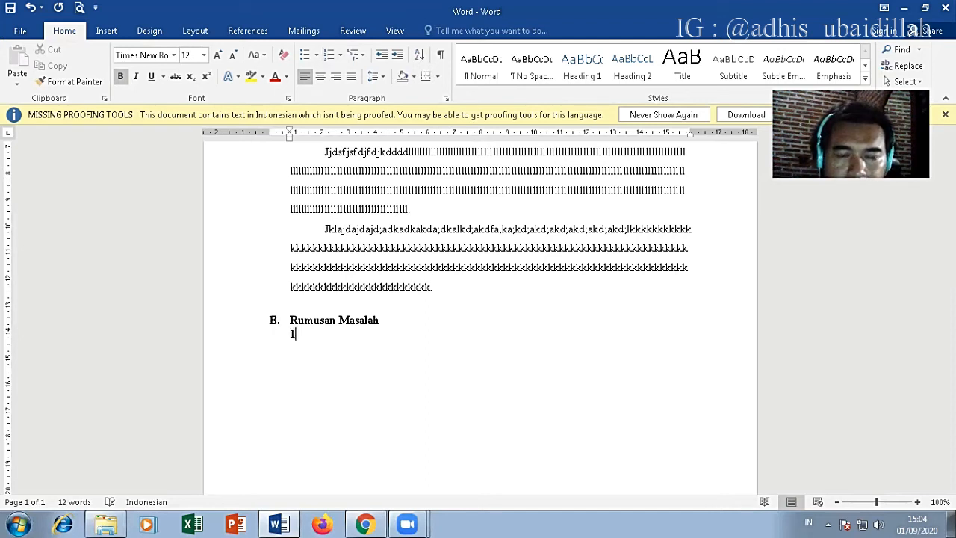
type("Bagaimana")
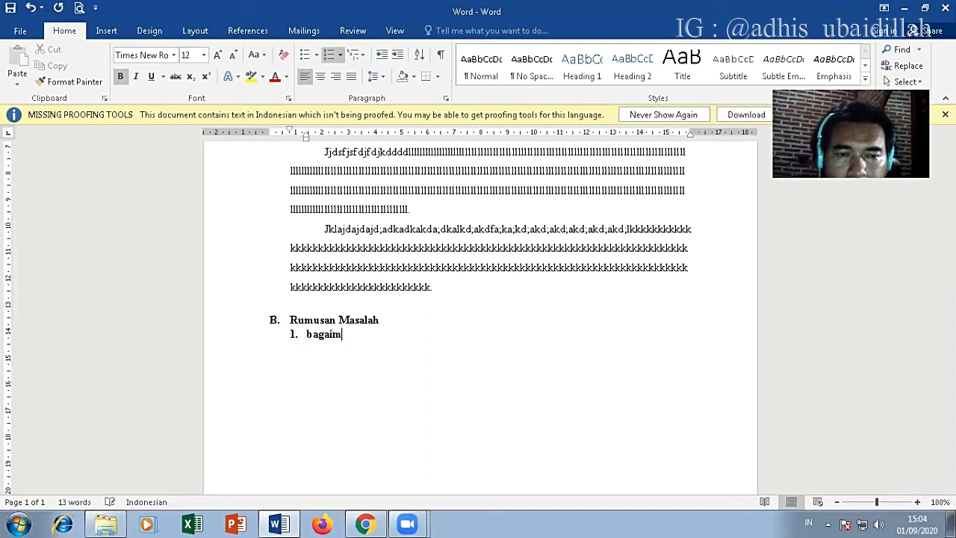
type(" kakda;c")
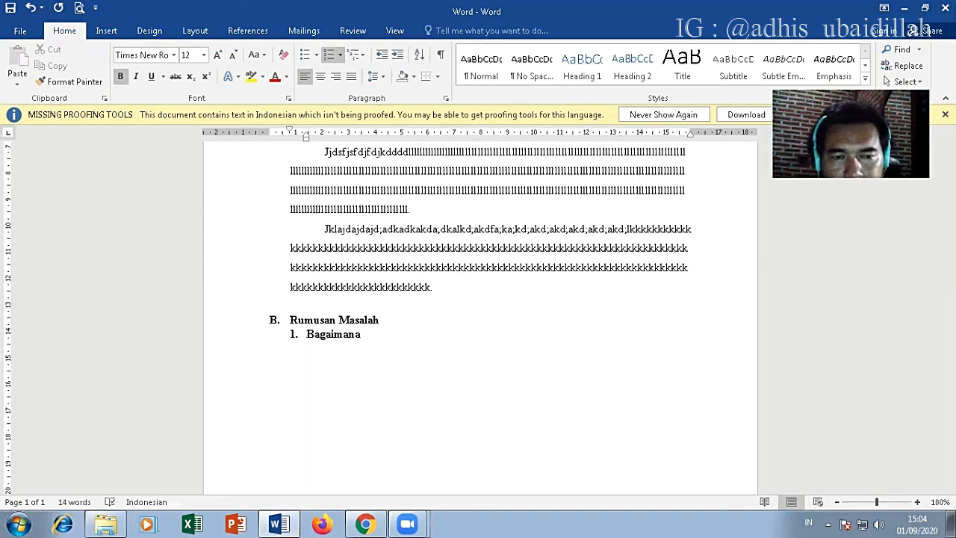
type("'")
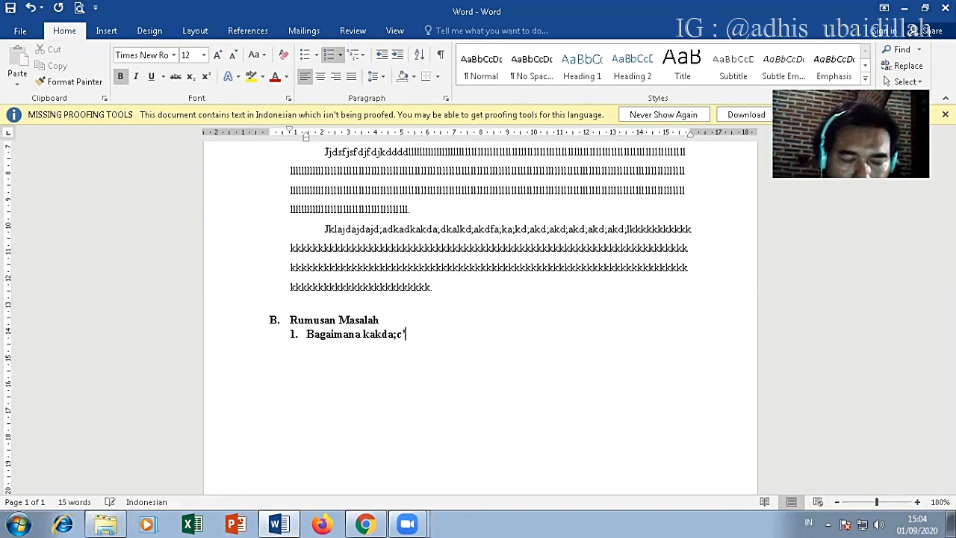
Step: Add the list items "Jadjfafk;daskf;dkf;s" and "Jjlfjdlfjdlkfs" as numbers 2 and 3, and end the numbering on the following line
key("Return")
type("Jadjfafk;daskf;dkf;s")
key("Return")
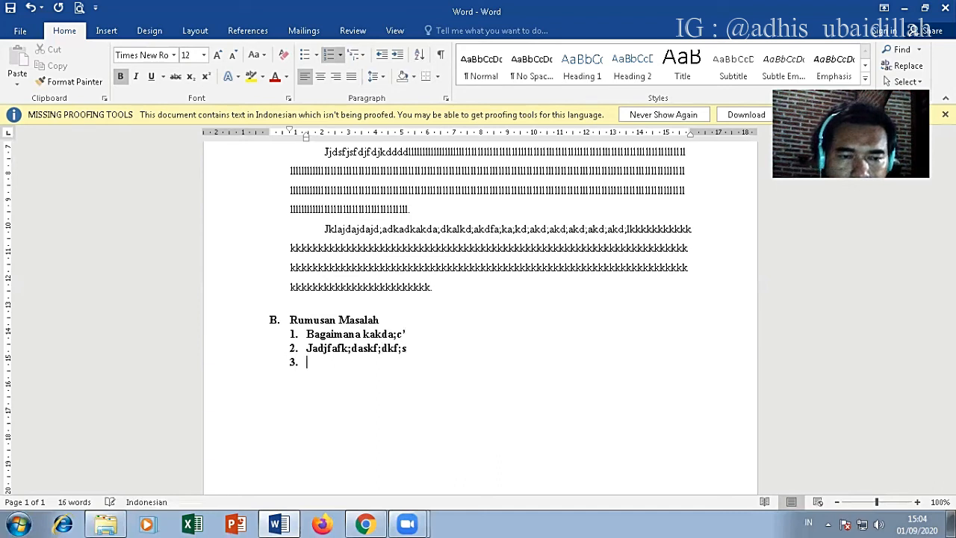
type("jjlfjdlfjdlkfs")
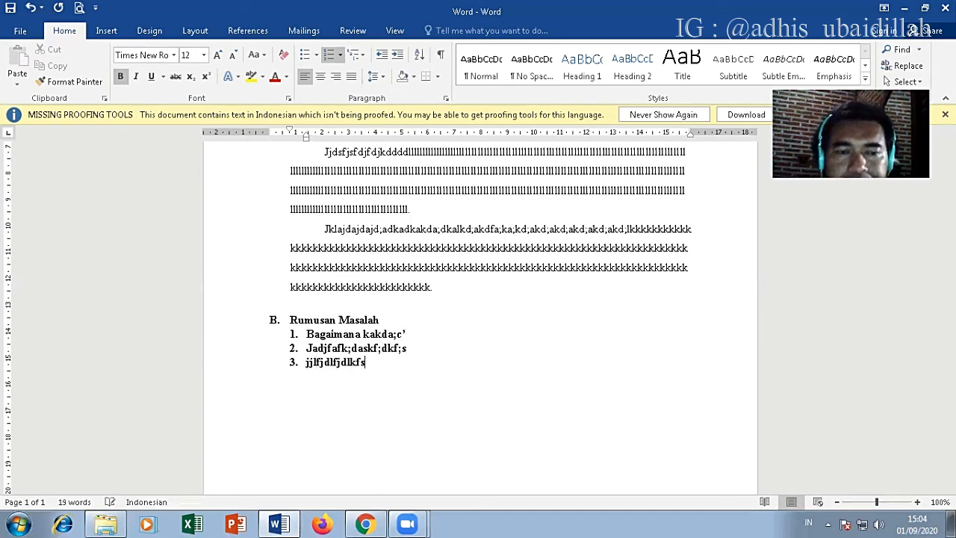
key("Return")
key("BackSpace")
key("BackSpace")
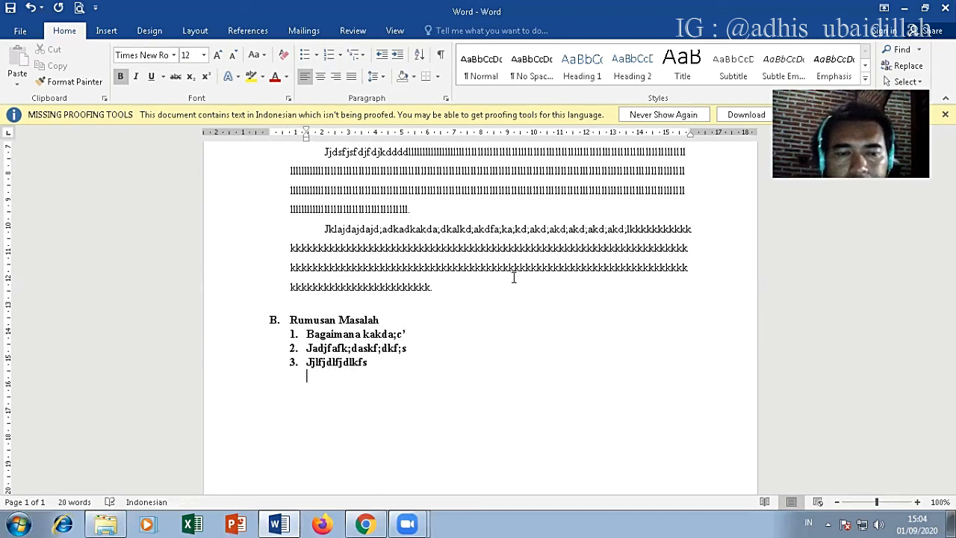
Step: Insert a page break on the blank line below the numbered list
scroll(493, 298, "up", 1)
scroll(493, 299, "up", 2)
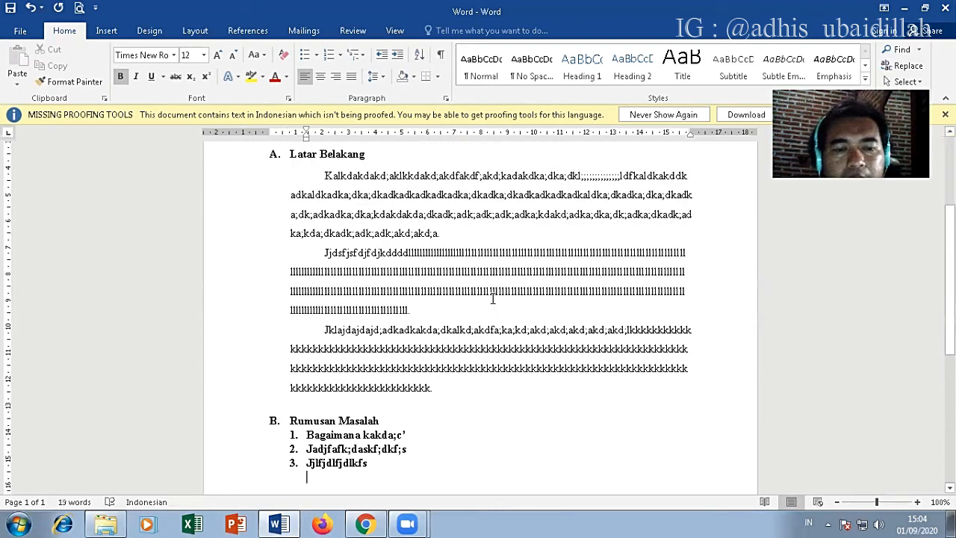
scroll(492, 299, "up", 1)
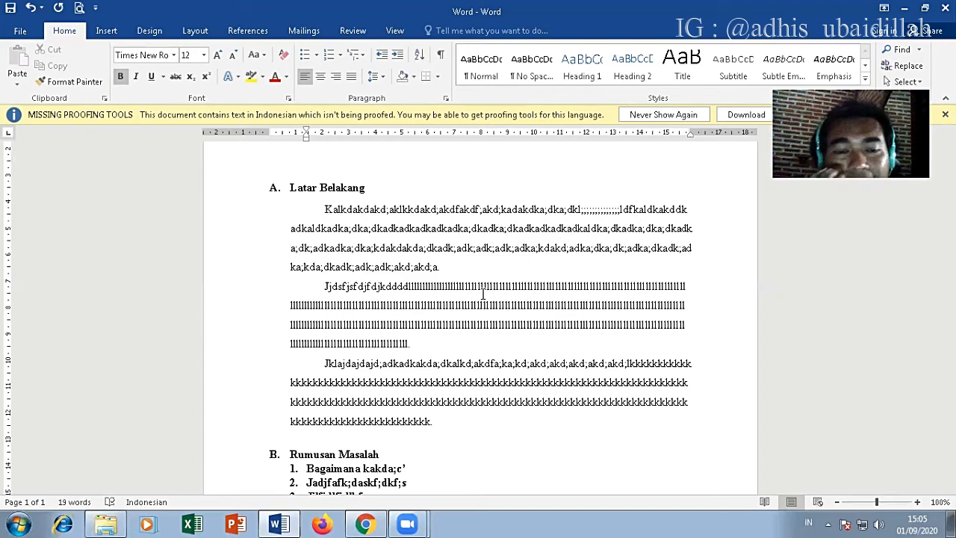
scroll(441, 291, "down", 3)
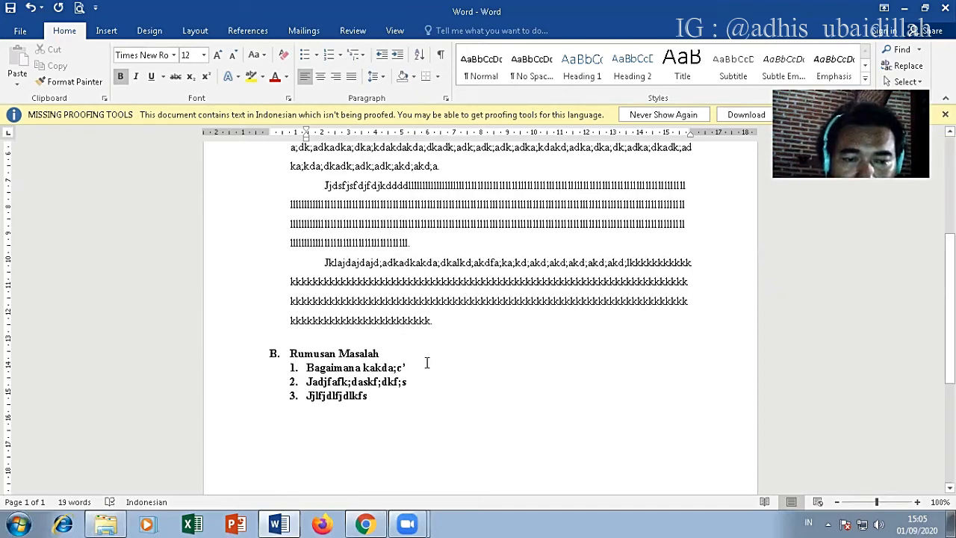
scroll(427, 363, "down", 3)
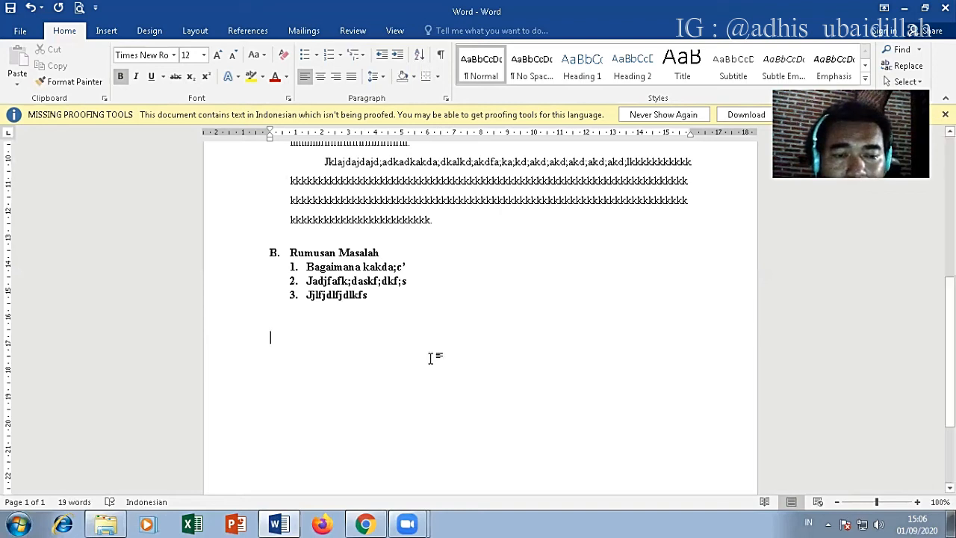
key("ctrl+Return")
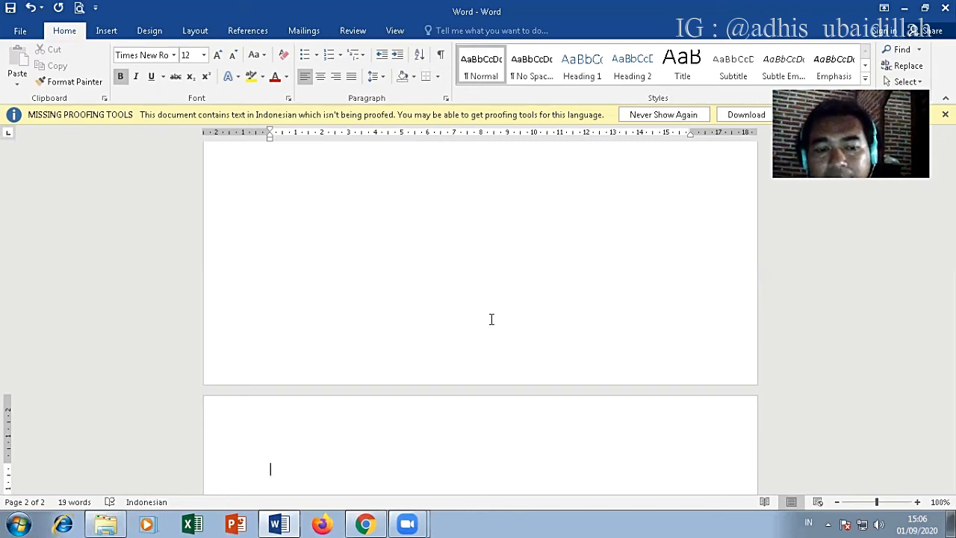
Step: Enter the centred heading DAFTAR ISI on the new page and start a new line below it
type("DAFYT")
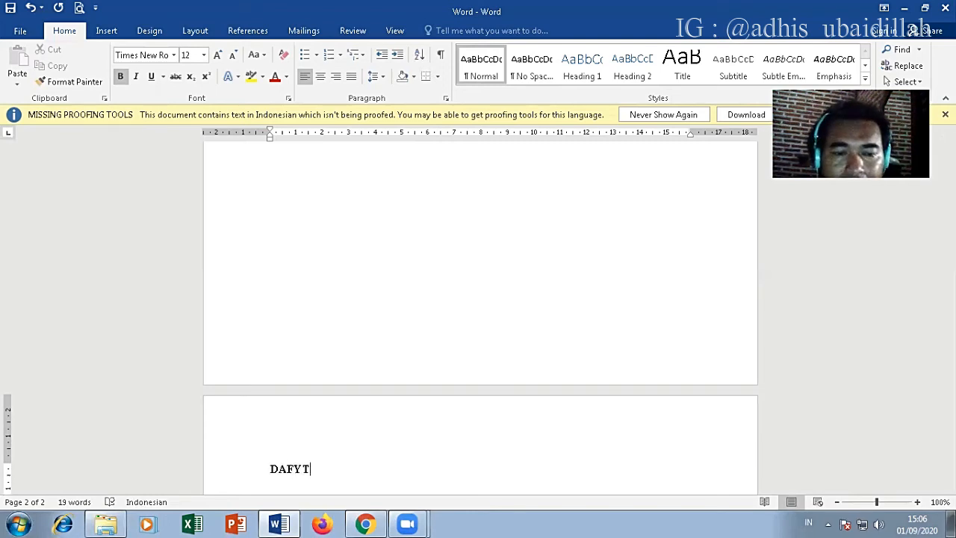
key("BackSpace")
key("BackSpace")
type("TAR ISI")
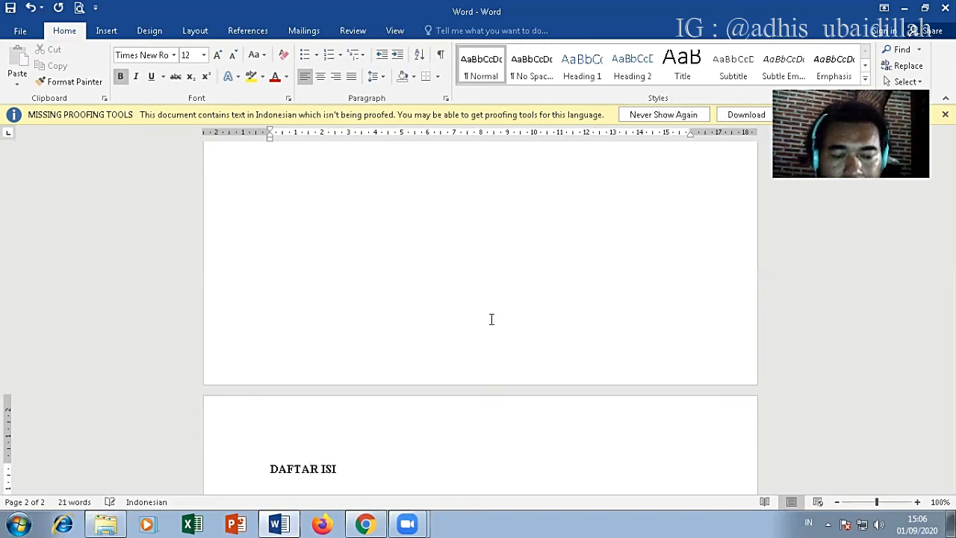
key("ctrl+e")
key("Return")
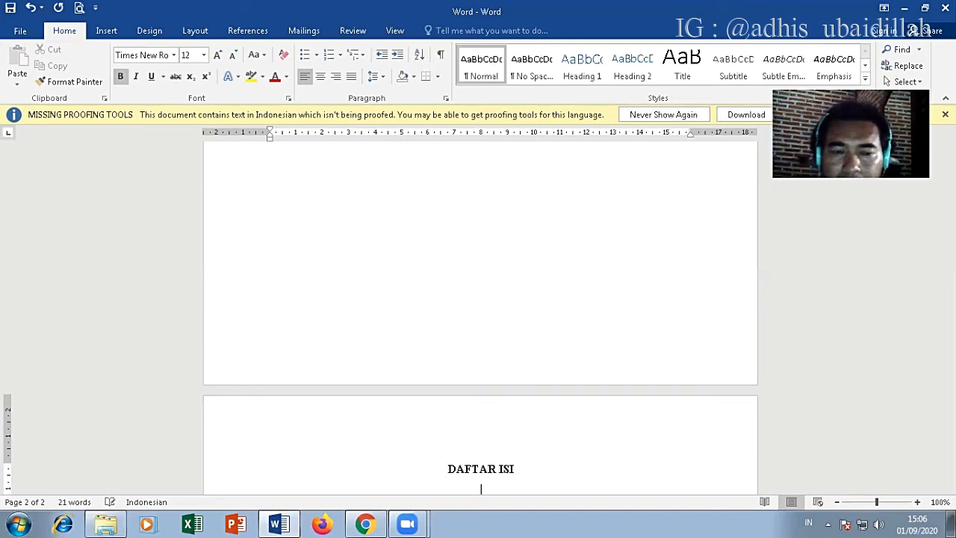
Step: Add a left-aligned entry "Cover" below the DAFTAR ISI heading with a blank line between, followed by a few dots
key("Return")
key("ctrl+l")
type("Co")
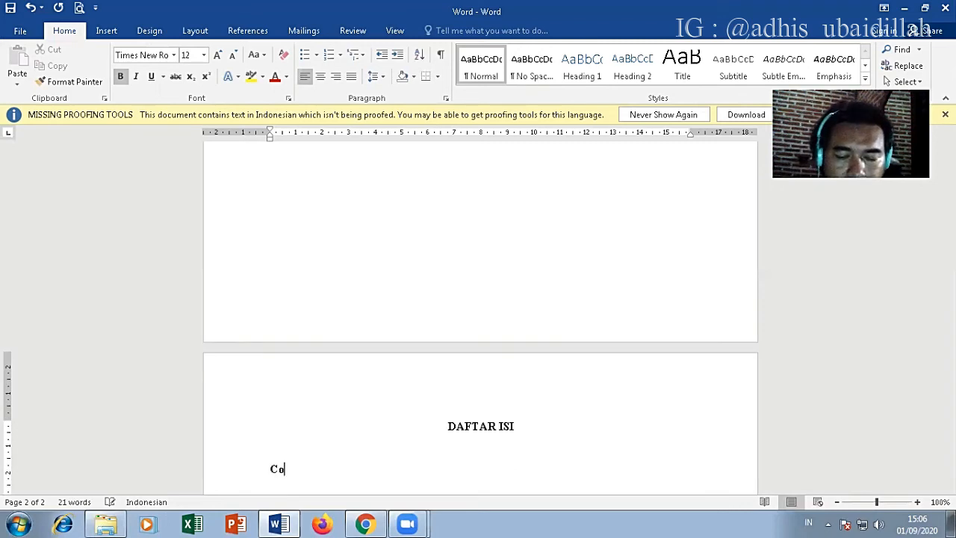
type("b")
key("BackSpace")
type("ve")
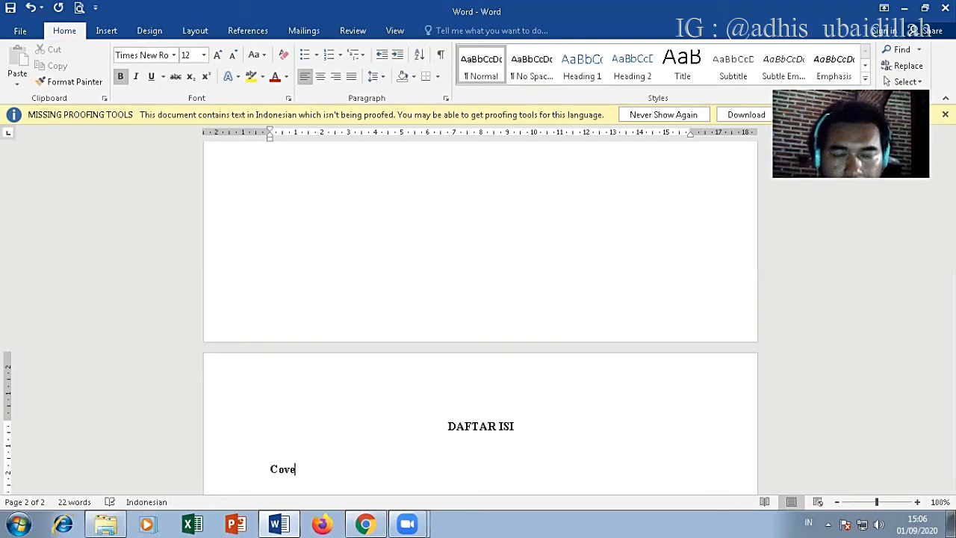
type("r ......")
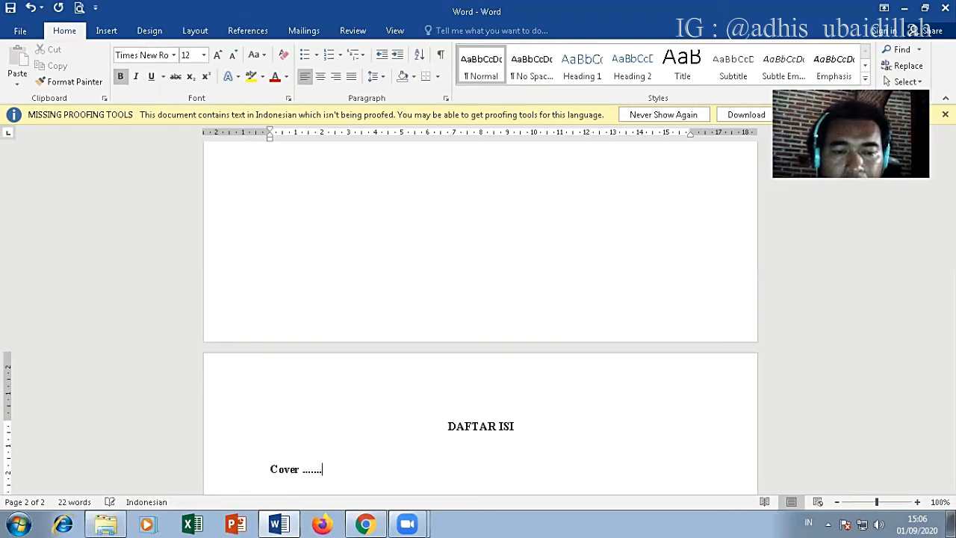
type("..........................................................")
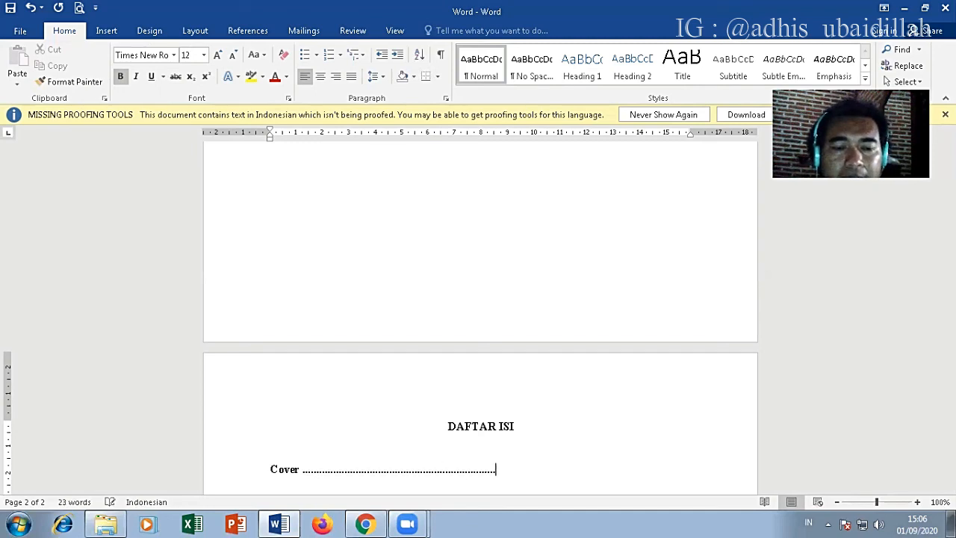
type("...........................................................")
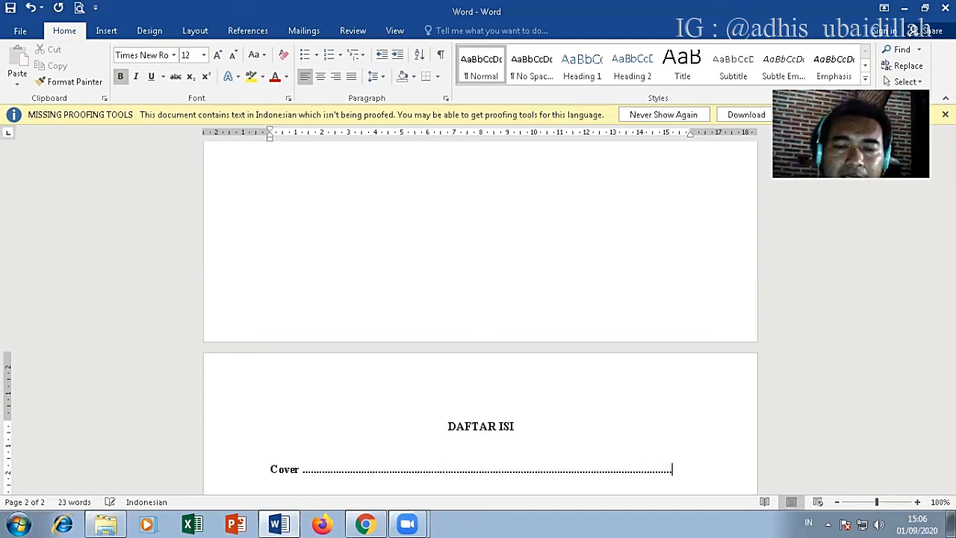
type("..........")
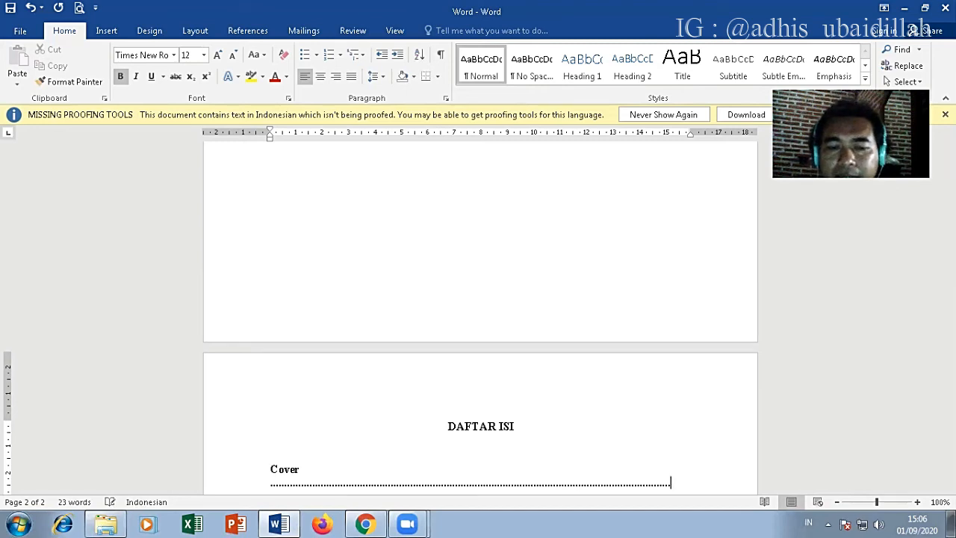
Step: Try to fill the rest of the Cover line with manually entered dots and a page number 2
key("BackSpace")
key("BackSpace")
key("BackSpace")
key("BackSpace")
key("BackSpace")
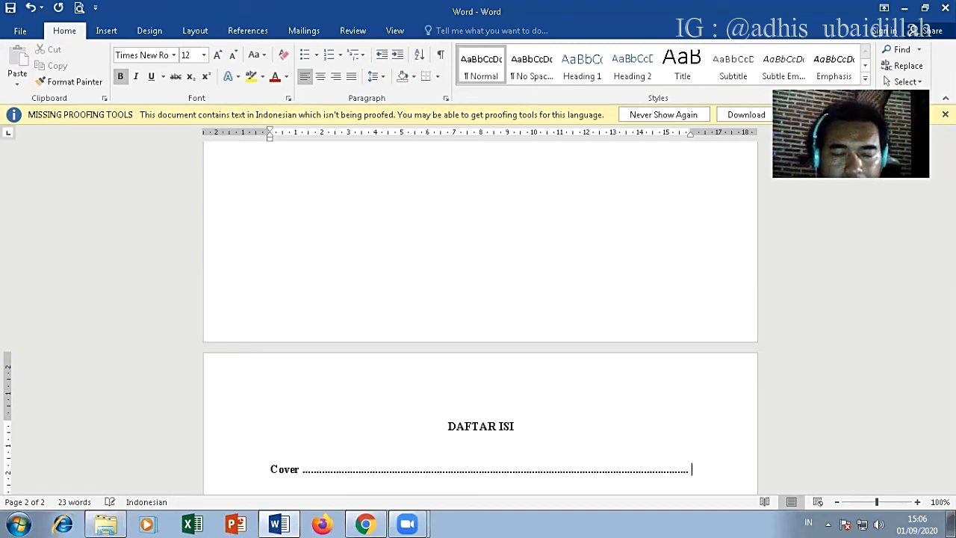
type("2")
key("BackSpace")
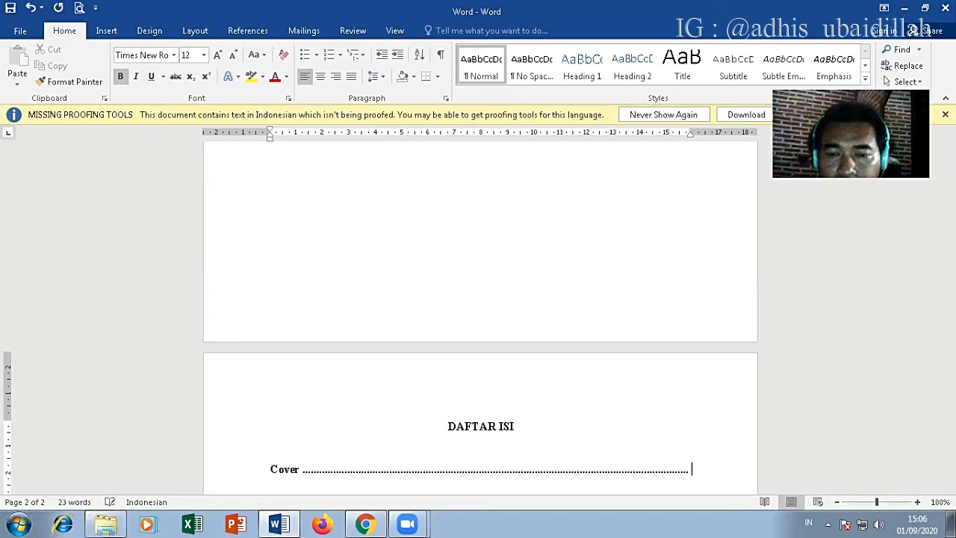
Step: Delete the manually entered dots so that only the word Cover is left on the line
key("BackSpace")
key("BackSpace")
key("BackSpace")
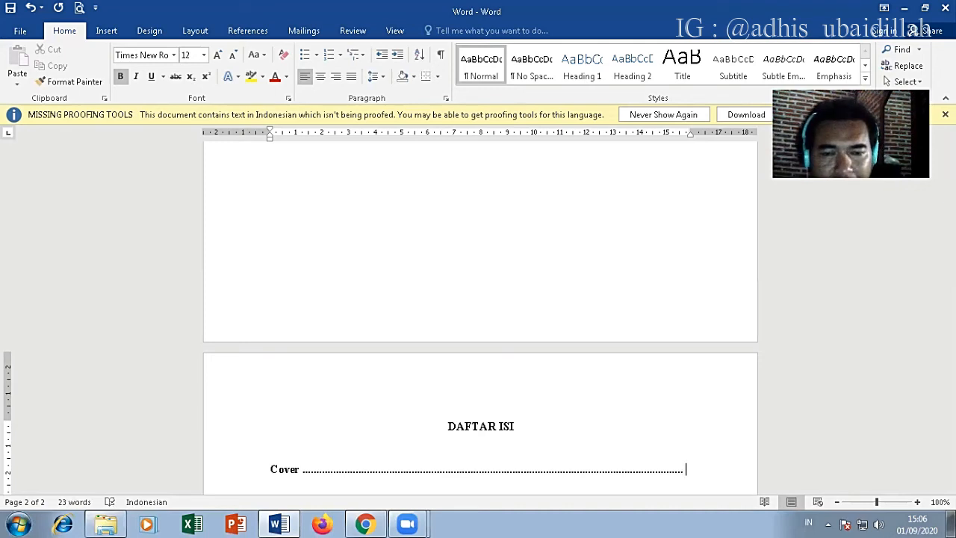
key("ctrl+shift+Left")
key("BackSpace")
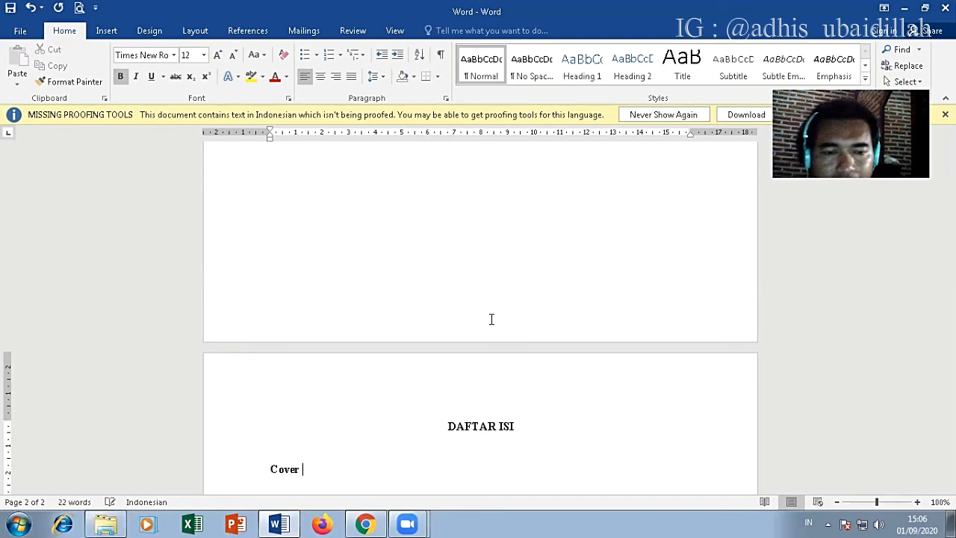
Step: Add a left-aligned tab stop at 15 cm with dotted leader 2 to the Cover line
left_click(446, 100)
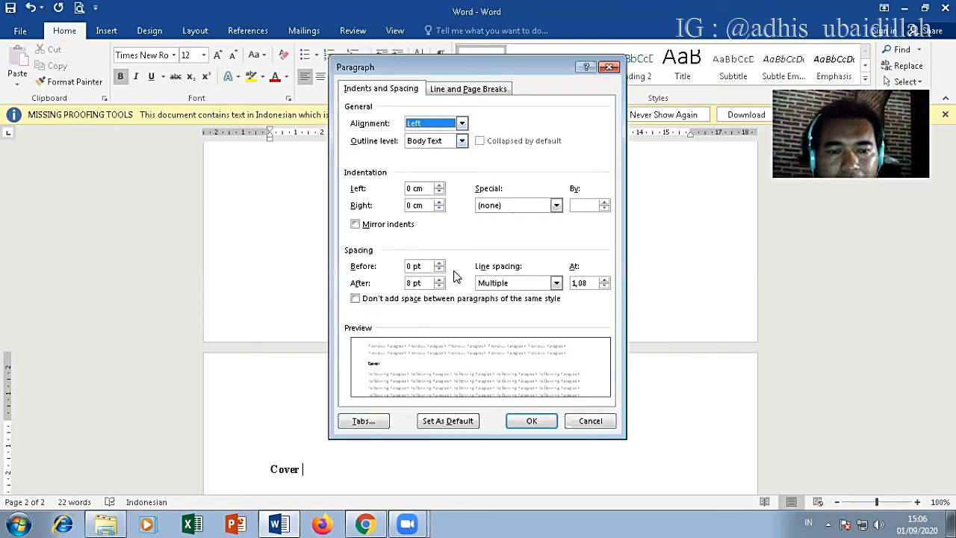
left_click(381, 423)
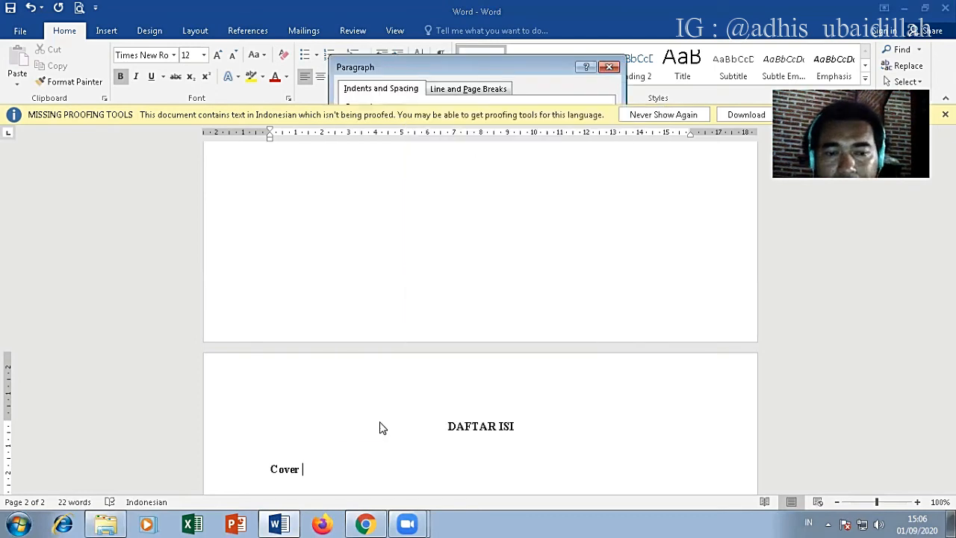
left_click_drag(431, 143, 378, 184)
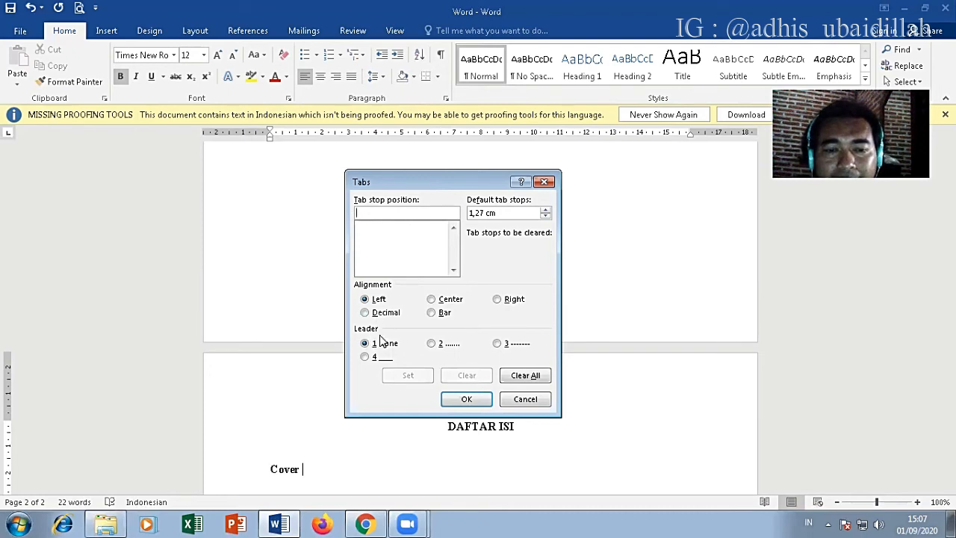
left_click(434, 345)
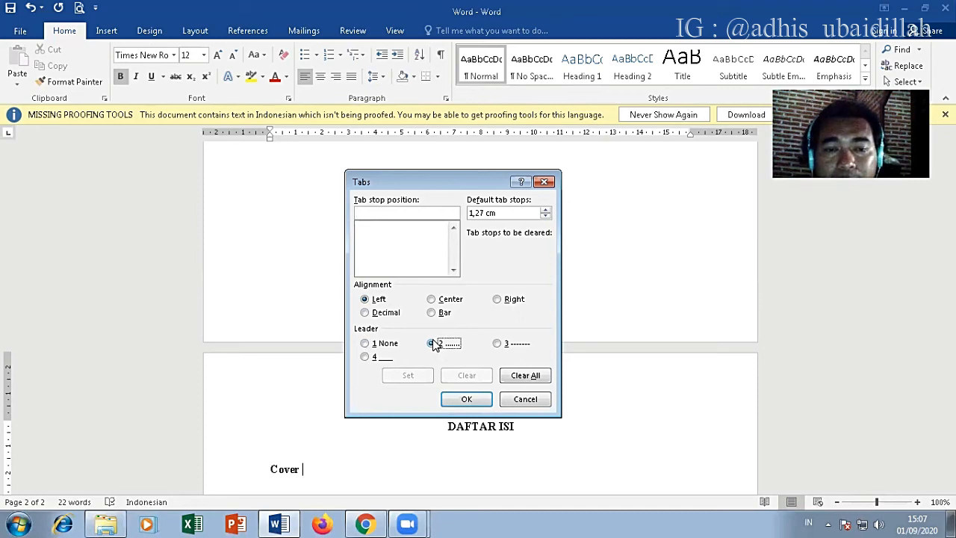
left_click(384, 213)
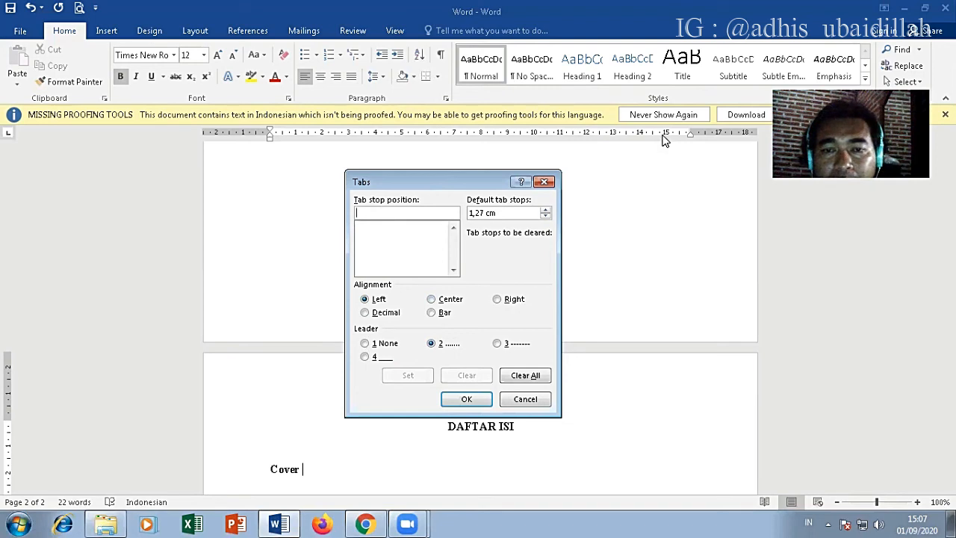
type("15")
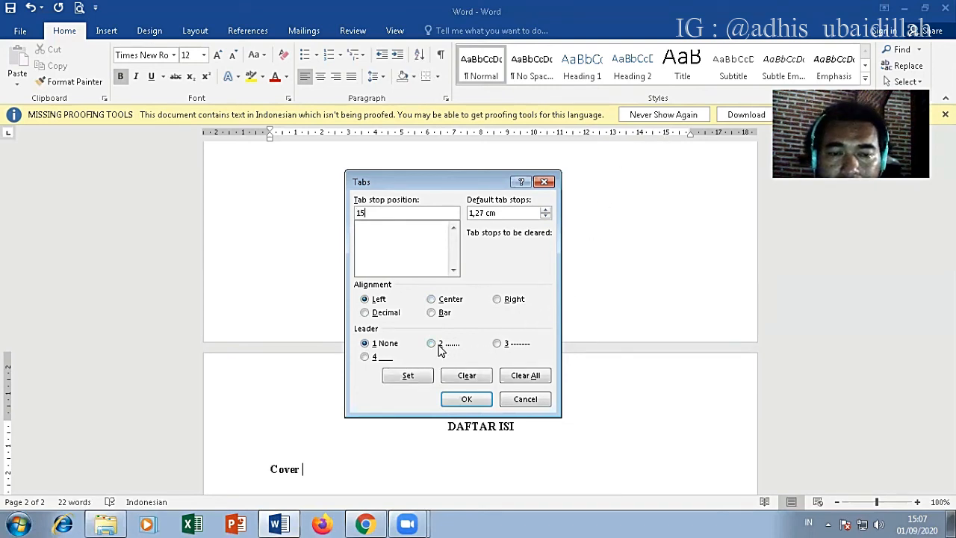
left_click(432, 344)
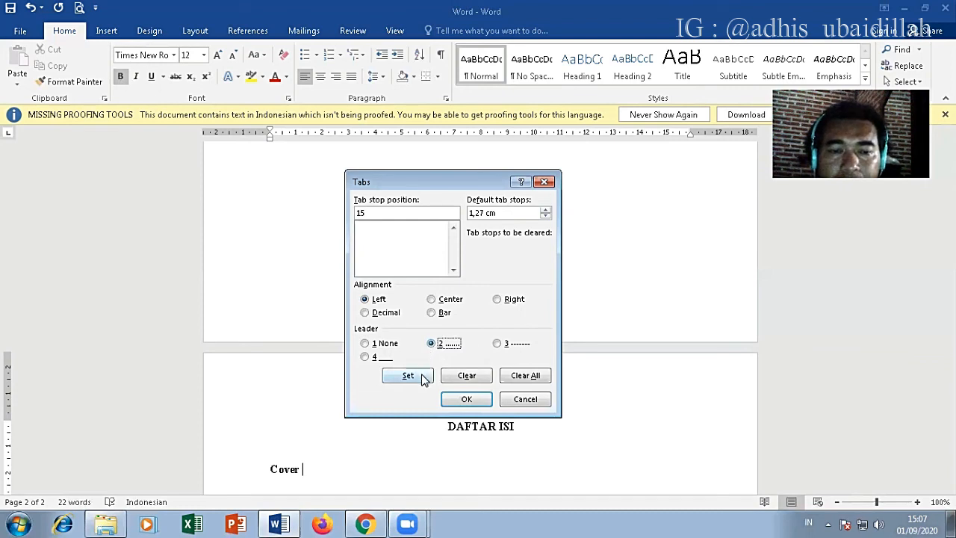
left_click(422, 377)
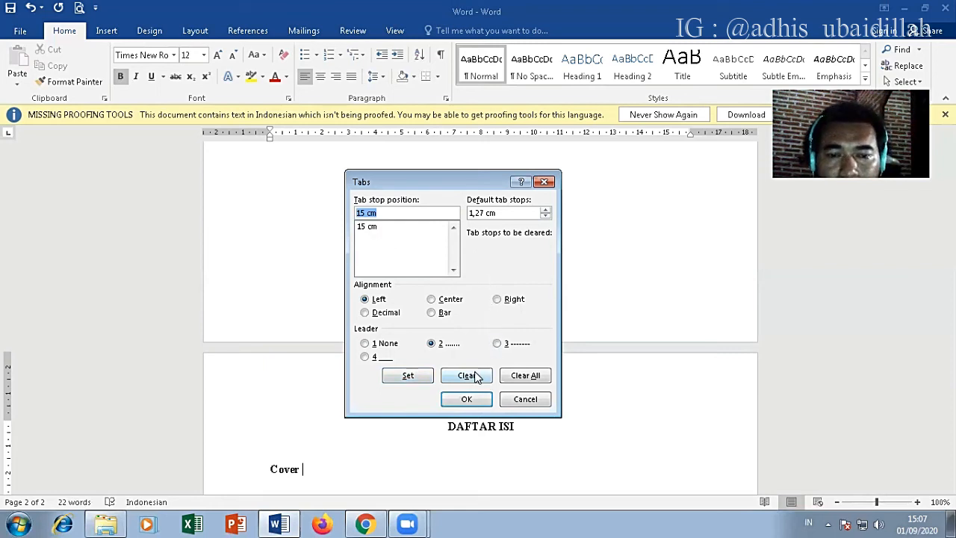
Step: Replace the 15 cm tab stop with one at 14 cm using dotted leader 2, and apply the tab settings
left_click(466, 375)
type("14")
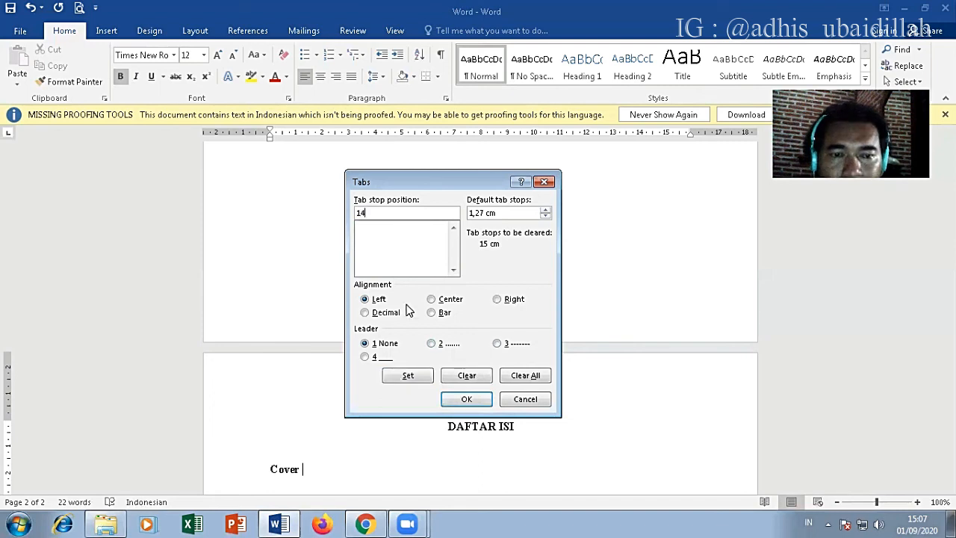
left_click(434, 345)
left_click(423, 376)
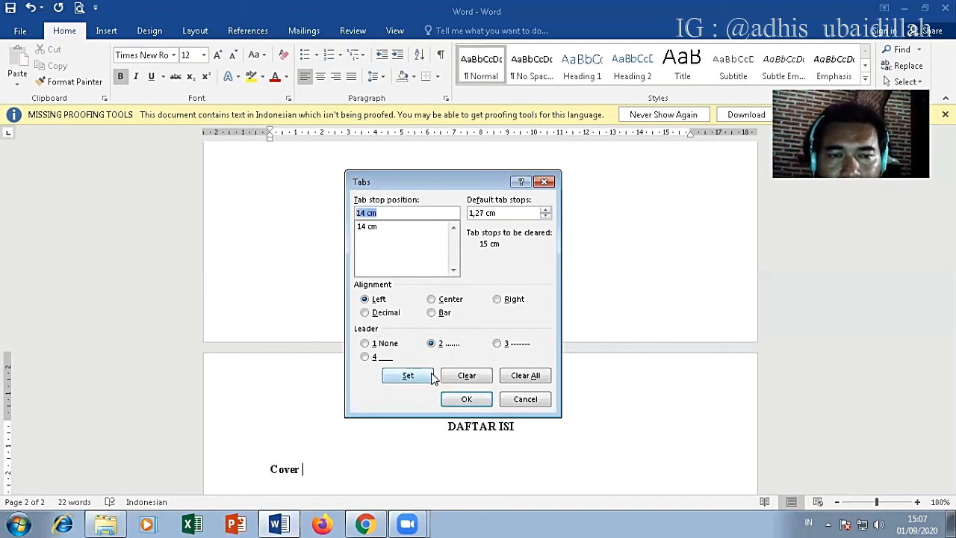
left_click(484, 401)
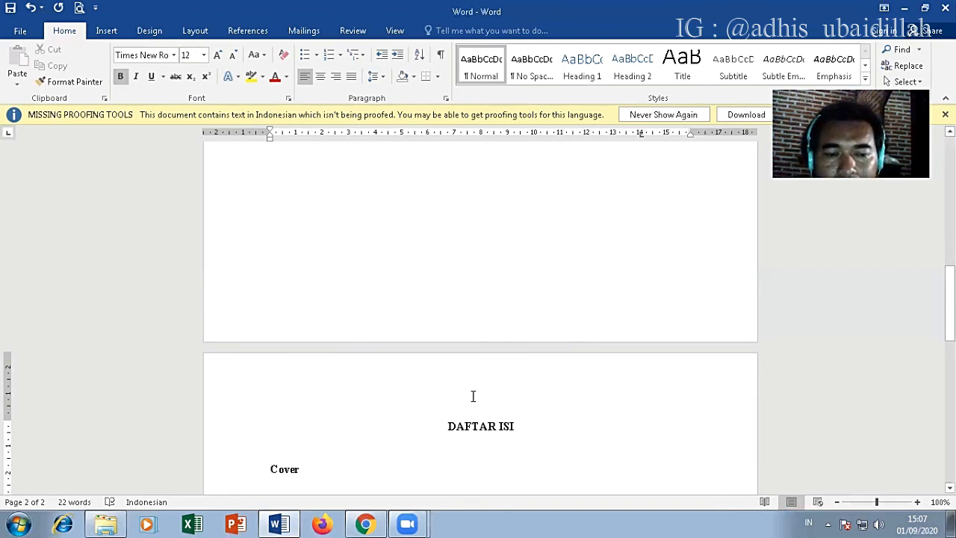
Step: Fill the Cover line with dots up to the 14 cm tab stop and add the page number i one tab further
type(".....")
key("Tab")
type("....")
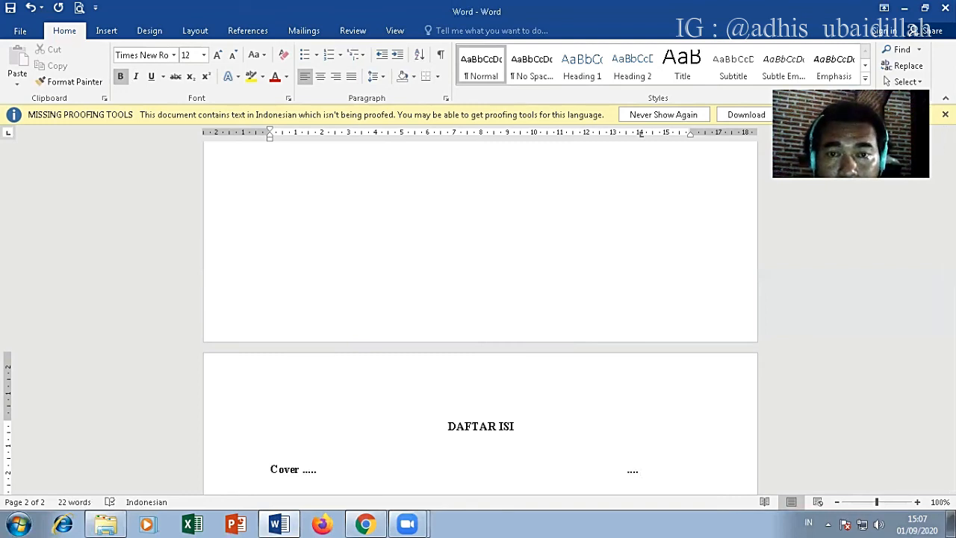
key("Tab")
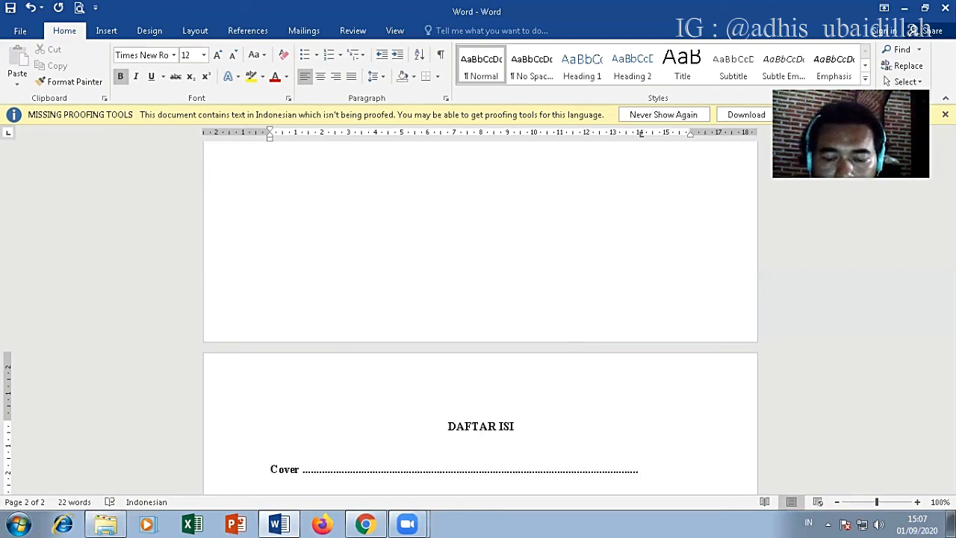
type("i")
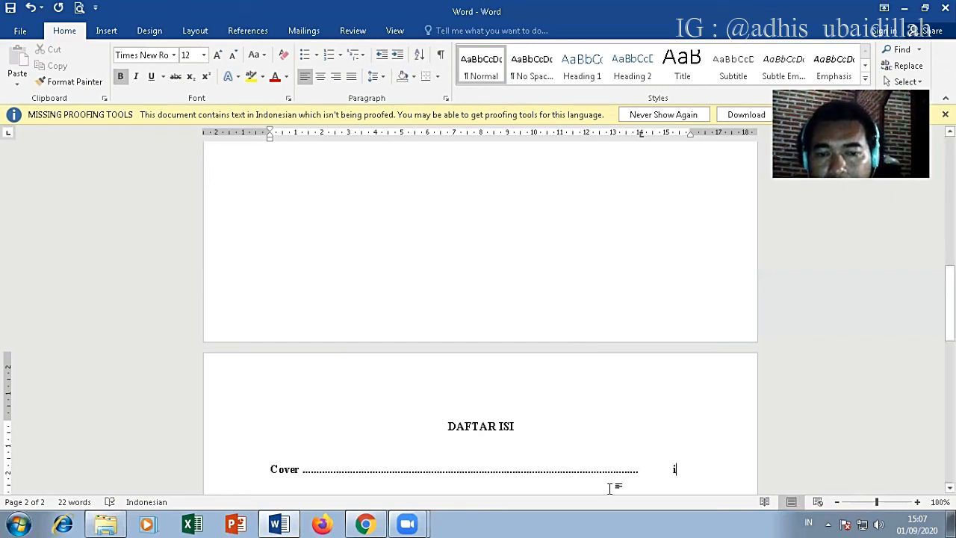
Step: Copy the dotted Cover line together with the blank line above it and paste it three times below
left_click_drag(684, 472, 348, 450)
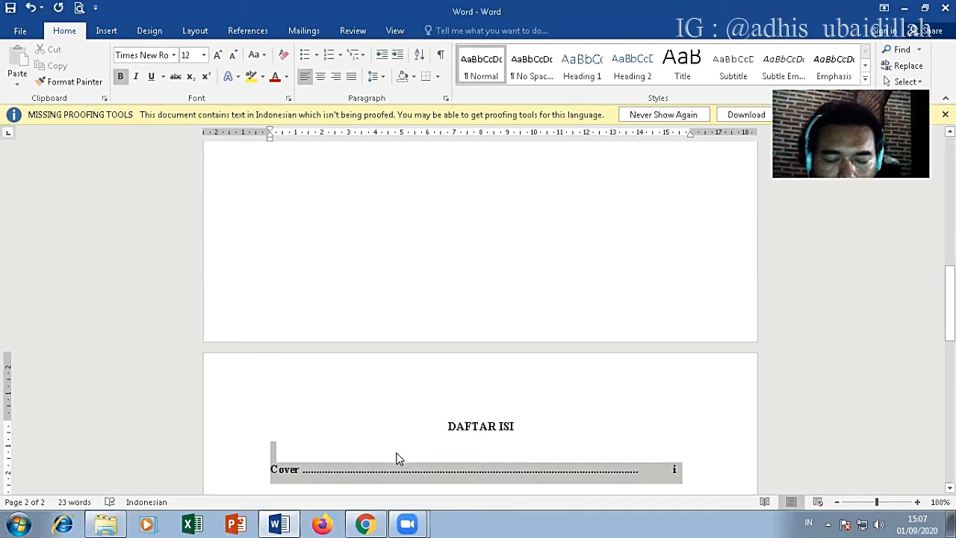
scroll(403, 452, "down", 1)
scroll(408, 447, "down", 4)
left_click(289, 334)
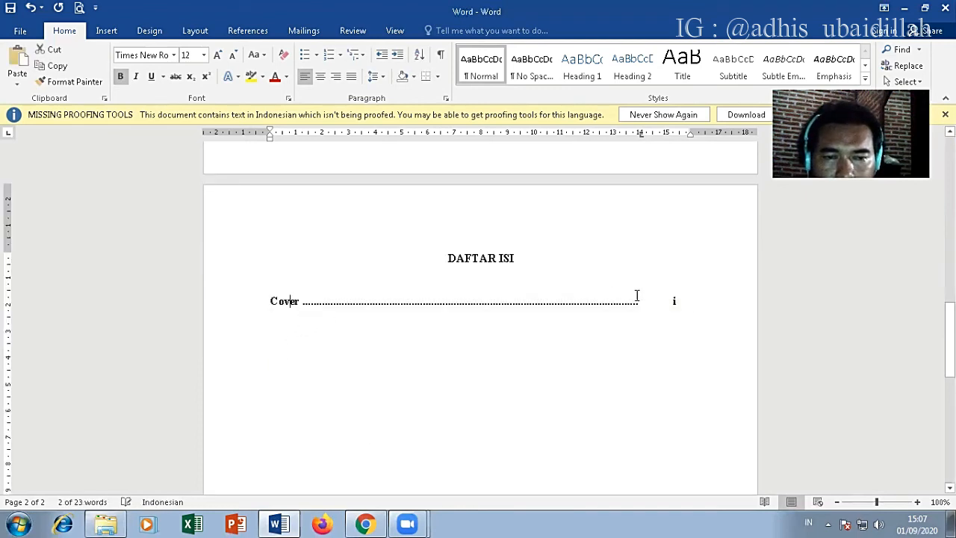
left_click(684, 298)
key("Return")
type("Cover\ti")
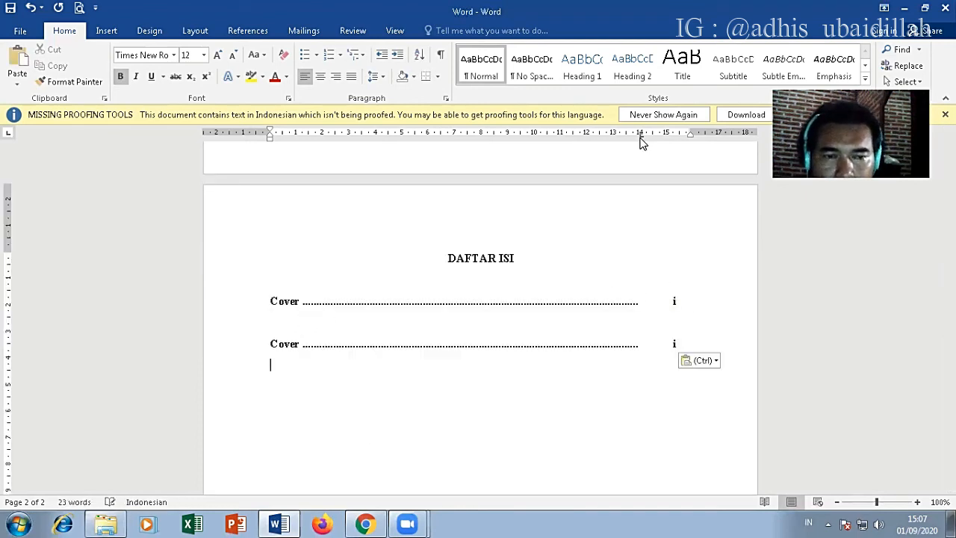
type("Cover\ti")
type("Cover\ti")
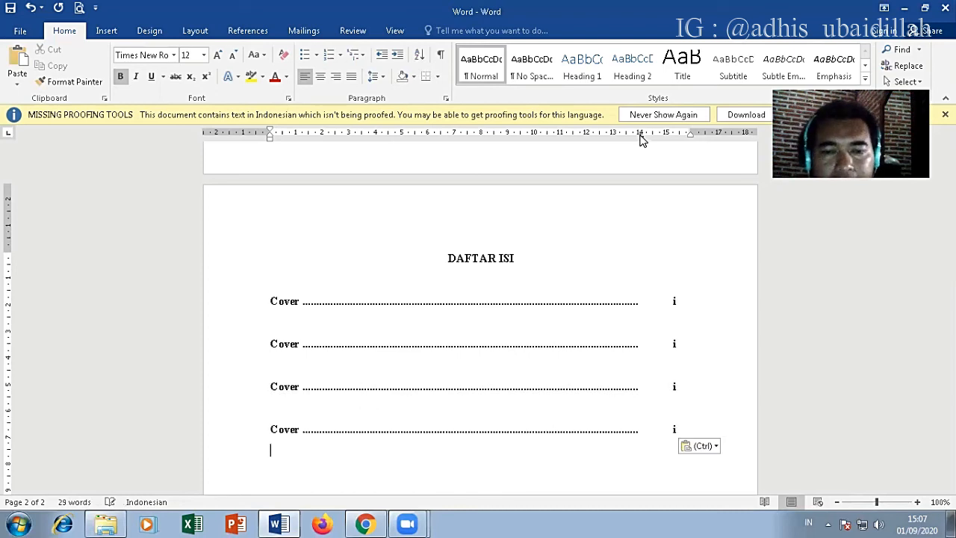
Step: Remove bold from the four Cover entries and set their spacing after to 0 pt and line spacing to 1,5 lines
left_click_drag(702, 436, 284, 301)
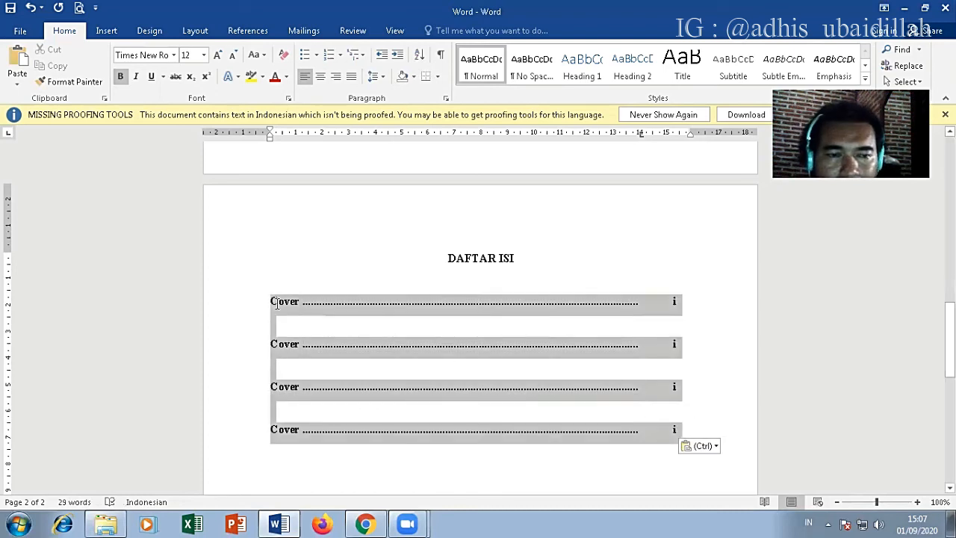
left_click(120, 76)
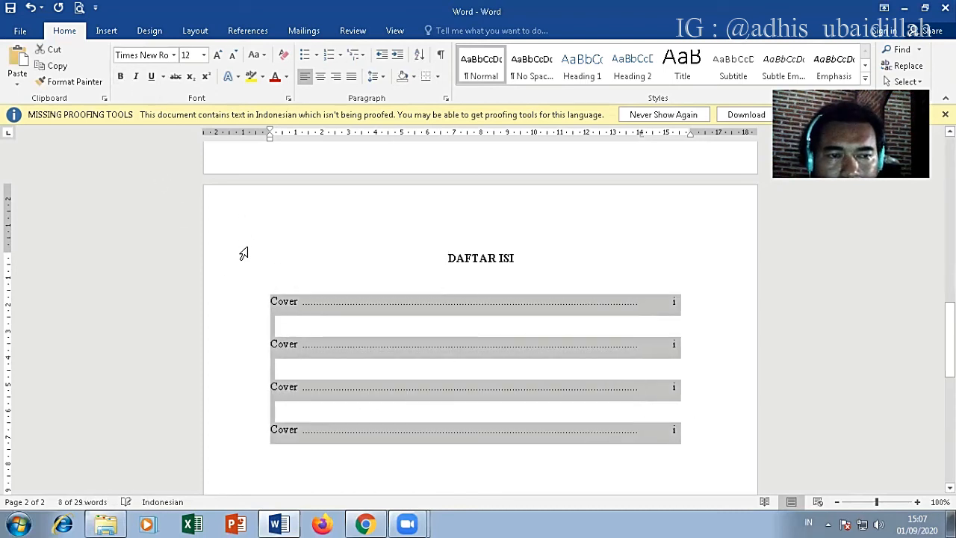
left_click(446, 97)
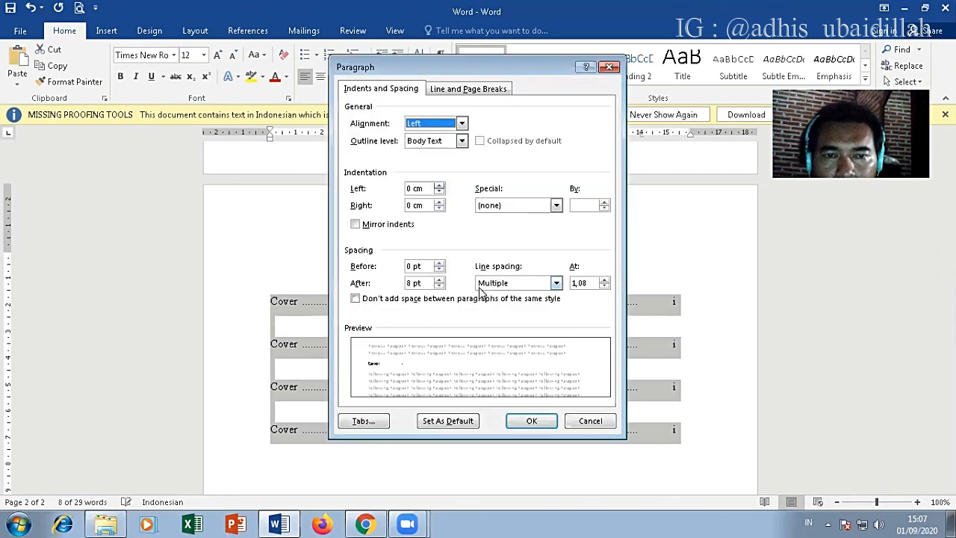
left_click(439, 287)
left_click(439, 287)
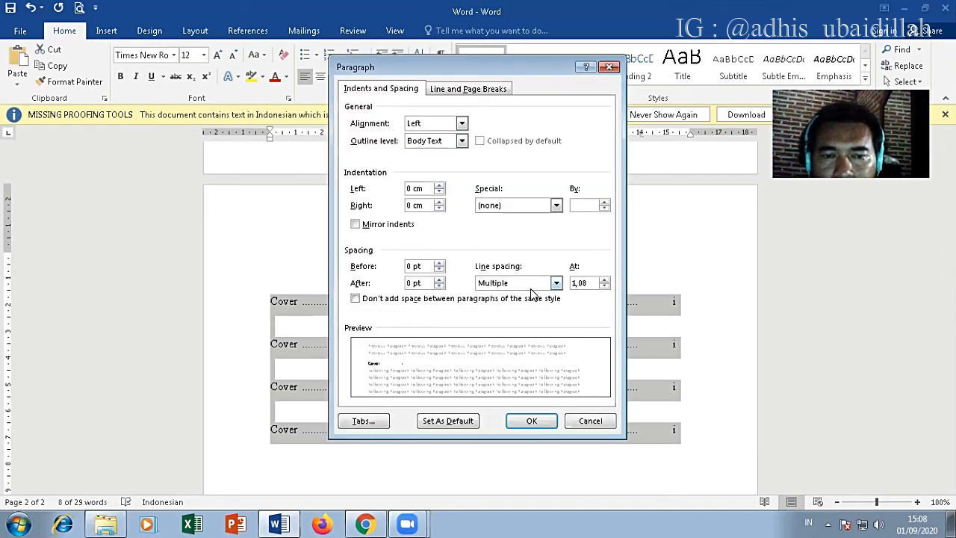
left_click(556, 286)
left_click(493, 295)
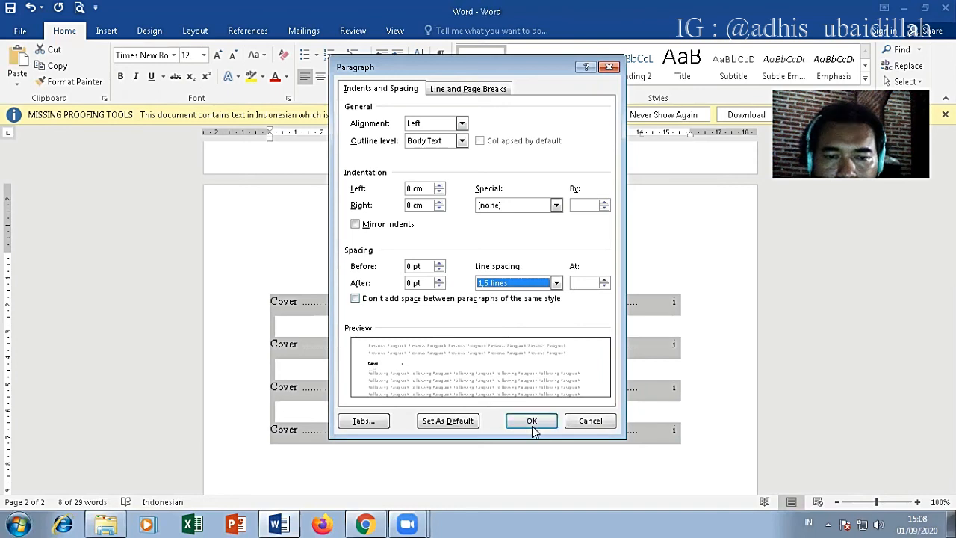
left_click(532, 422)
Step: Replace the second and third Cover entries in the DAFTAR ISI list with Kata Pengantar and Lembar Pengesahan
left_click(341, 360)
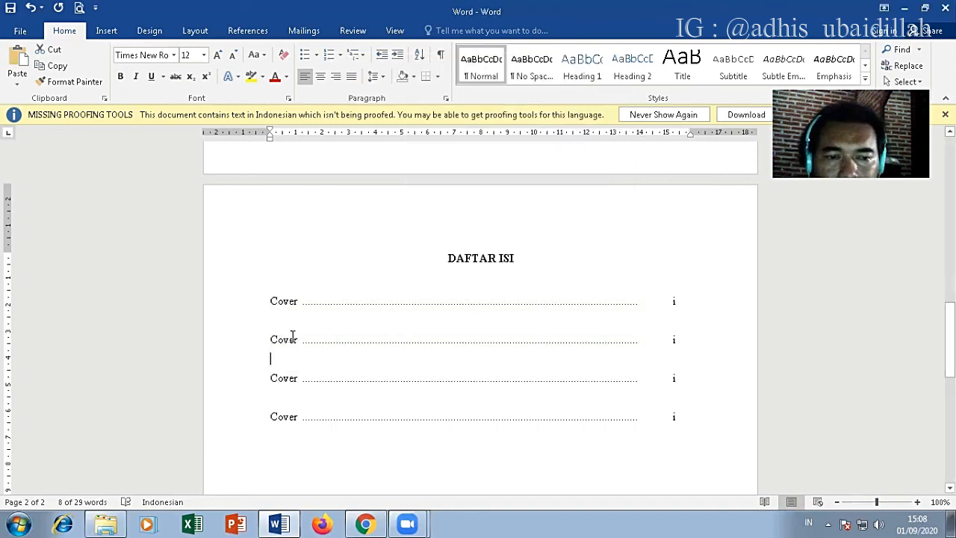
key("BackSpace")
double_click(272, 339)
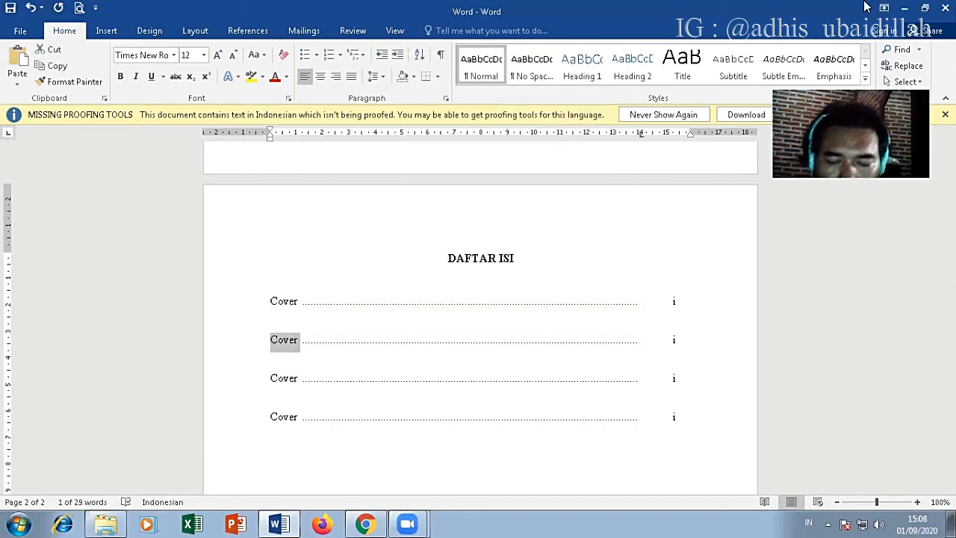
type("Kata")
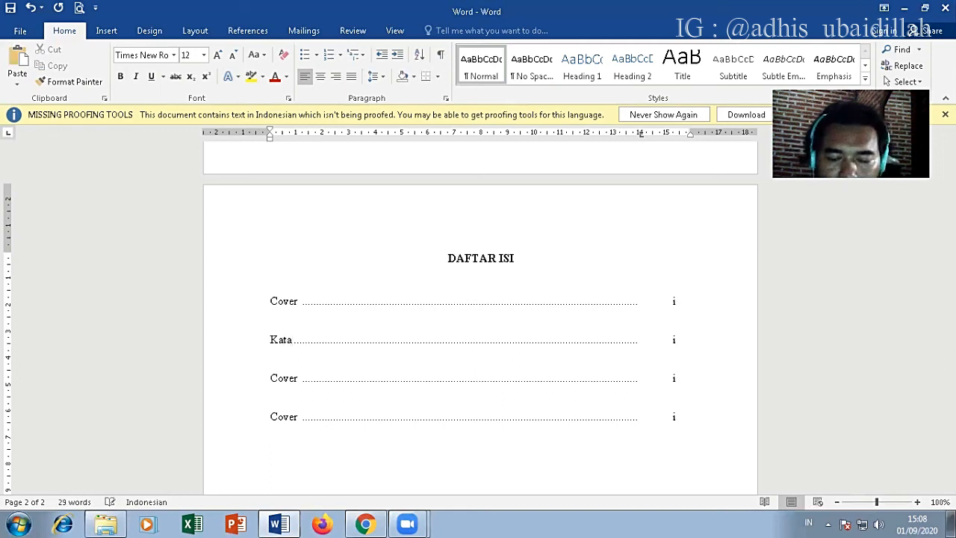
type(" Pengantar")
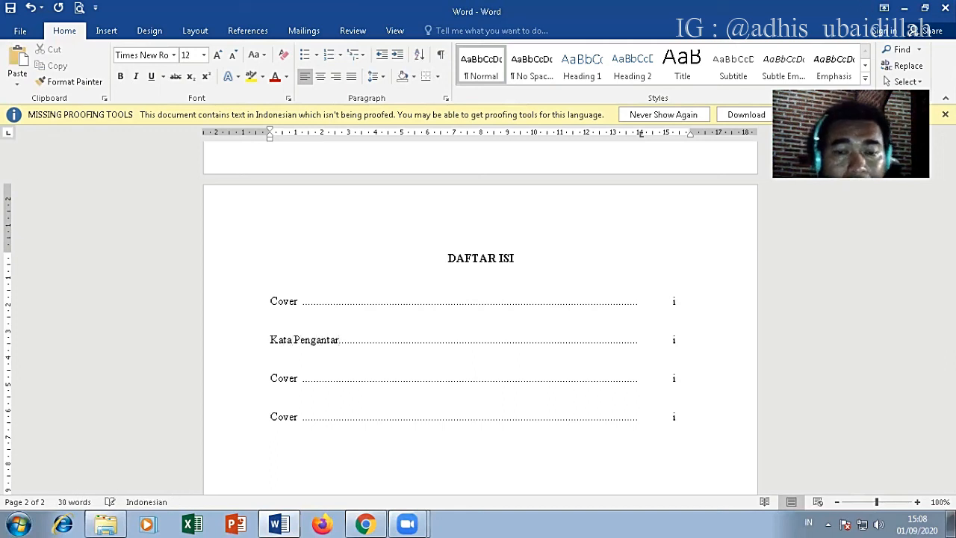
double_click(289, 379)
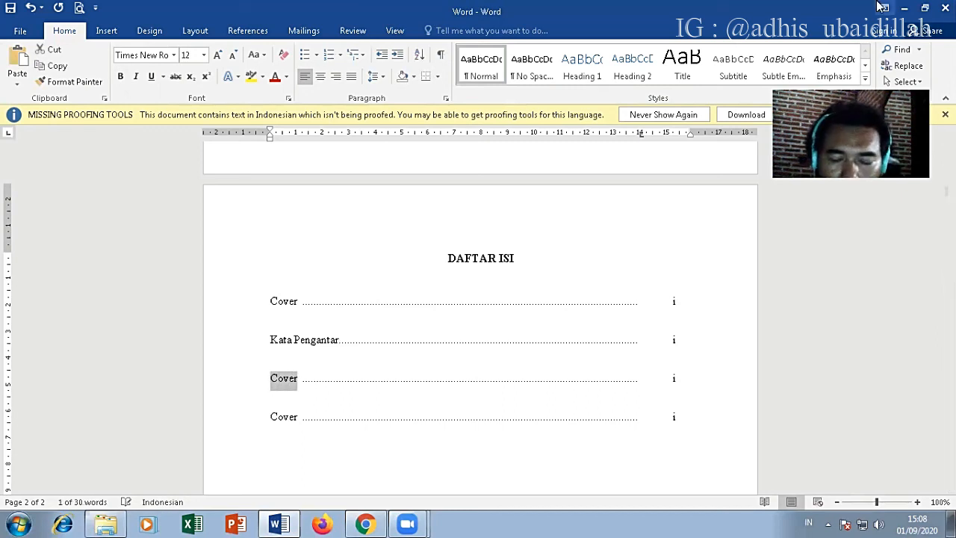
type("Lembar PEn")
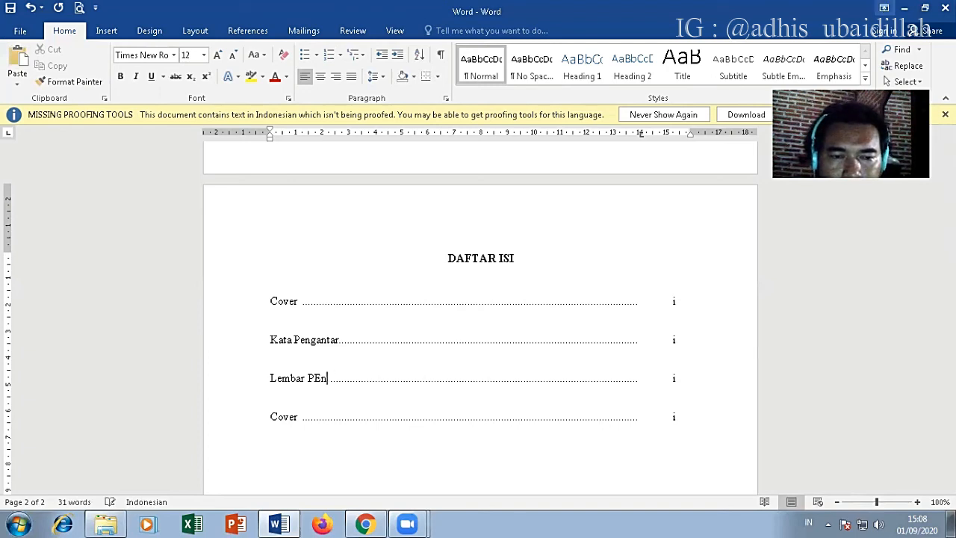
type("gesahan")
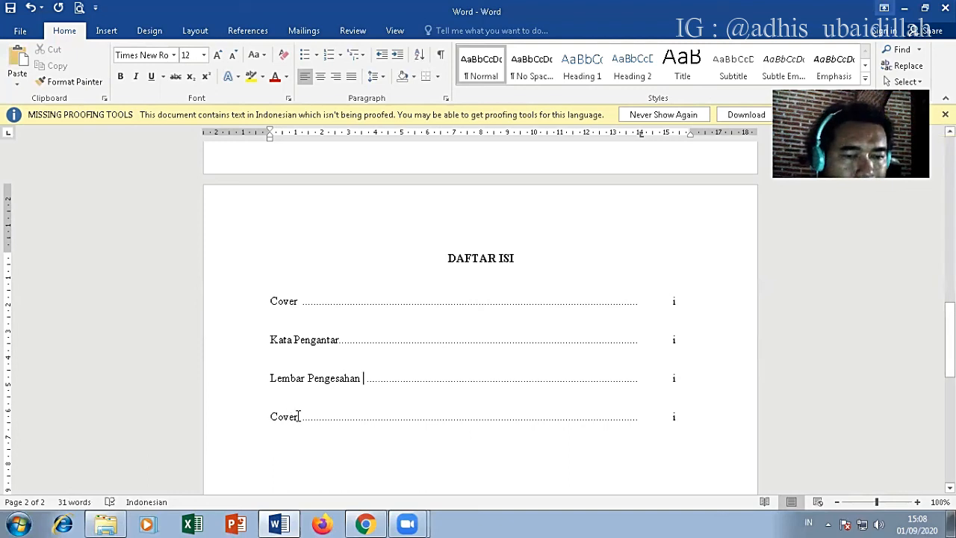
Step: Replace the last Cover entry with Daftar Isi and number the entries below Cover ii, iii and iv
left_click_drag(298, 416, 270, 425)
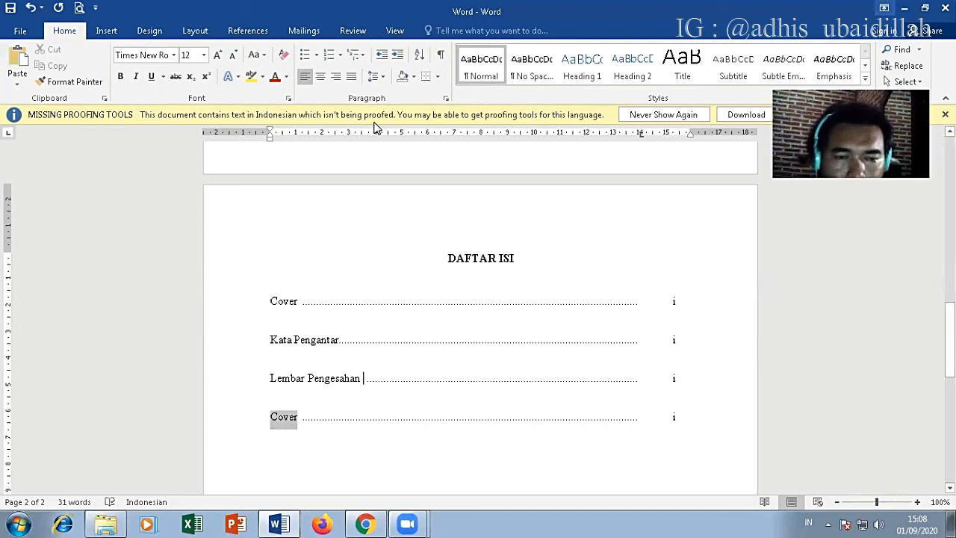
type("Daftar Isi")
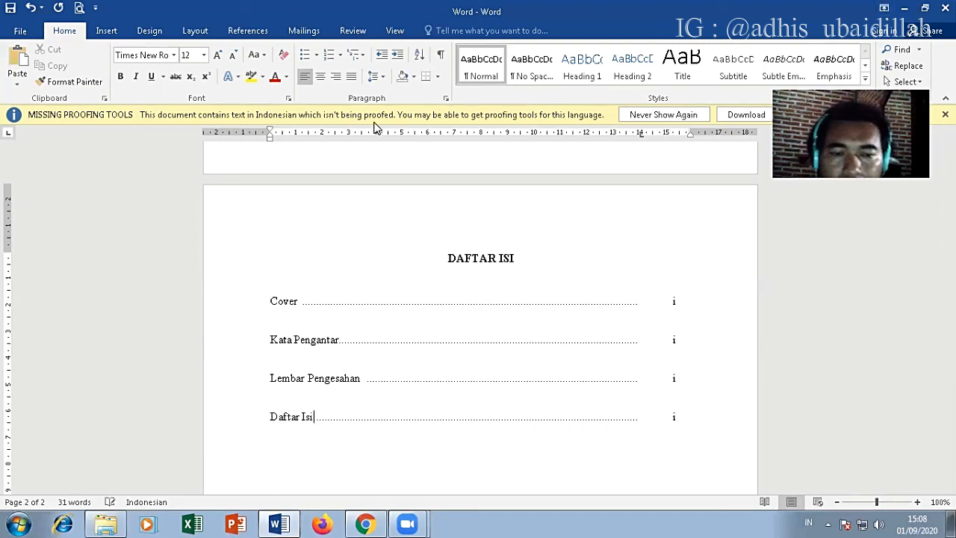
left_click(702, 340)
type("i")
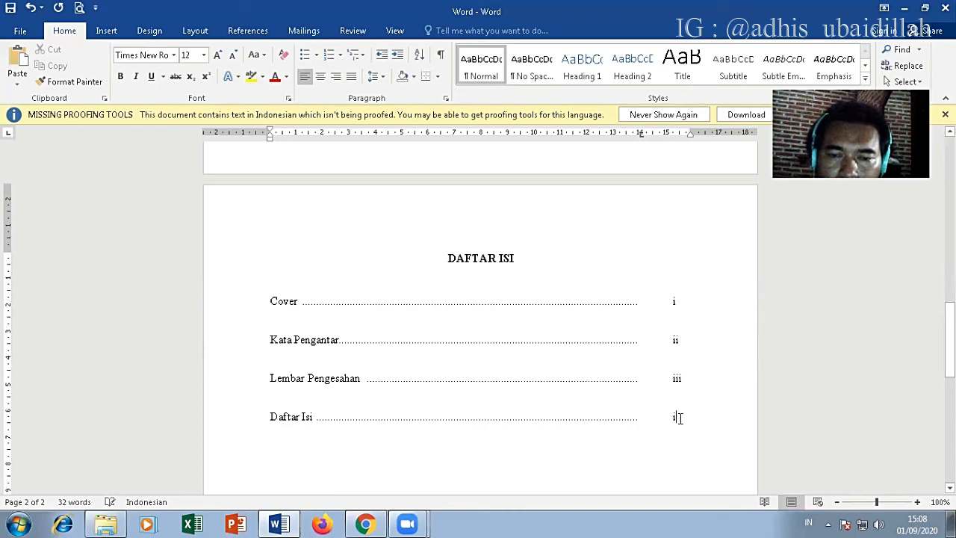
Step: Copy the four dotted entries from Cover to Daftar Isi and paste them below the list
left_click_drag(690, 421, 273, 305)
key("ctrl+c")
scroll(652, 365, "down", 4)
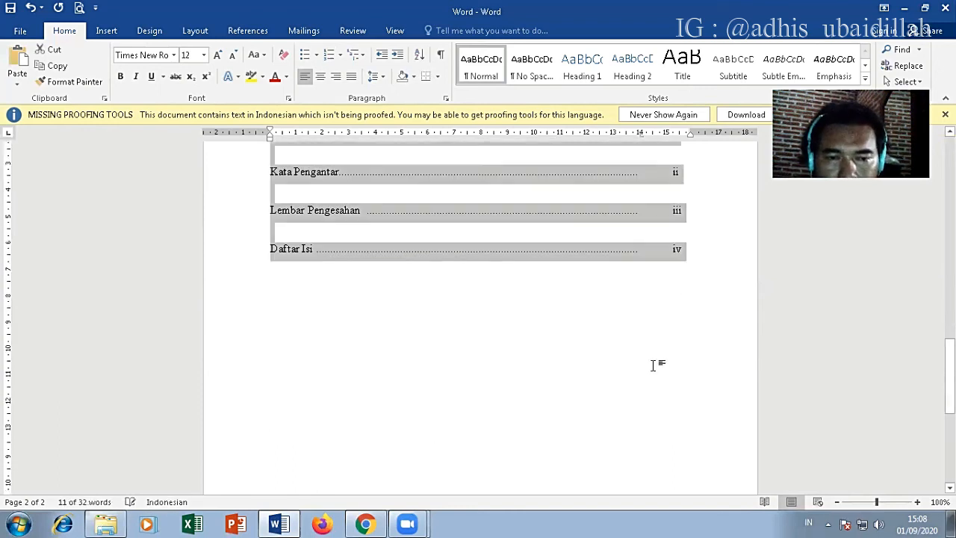
left_click(701, 261)
key("ctrl+v")
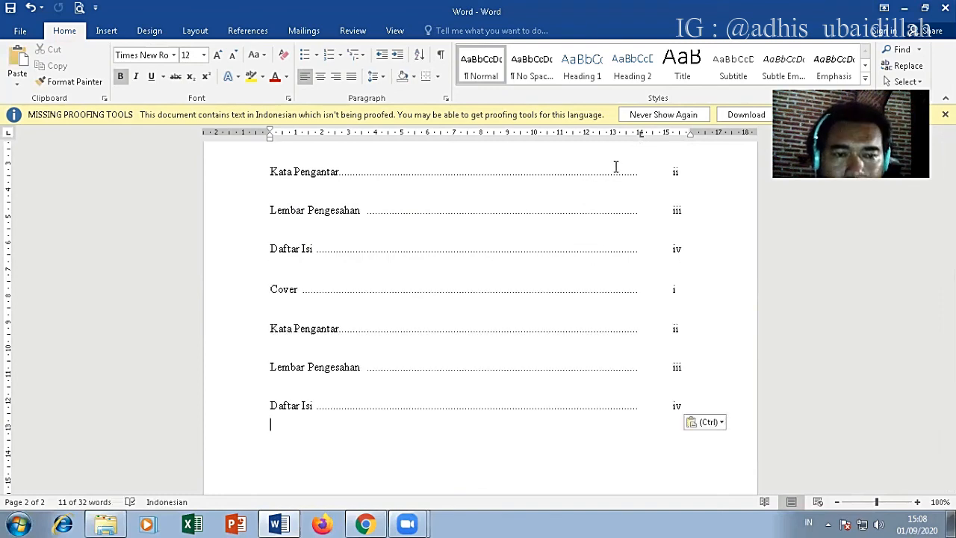
Step: Change the pasted Cover entry to BAB I Pendahuluan with page number 7
double_click(293, 288)
type("BAB")
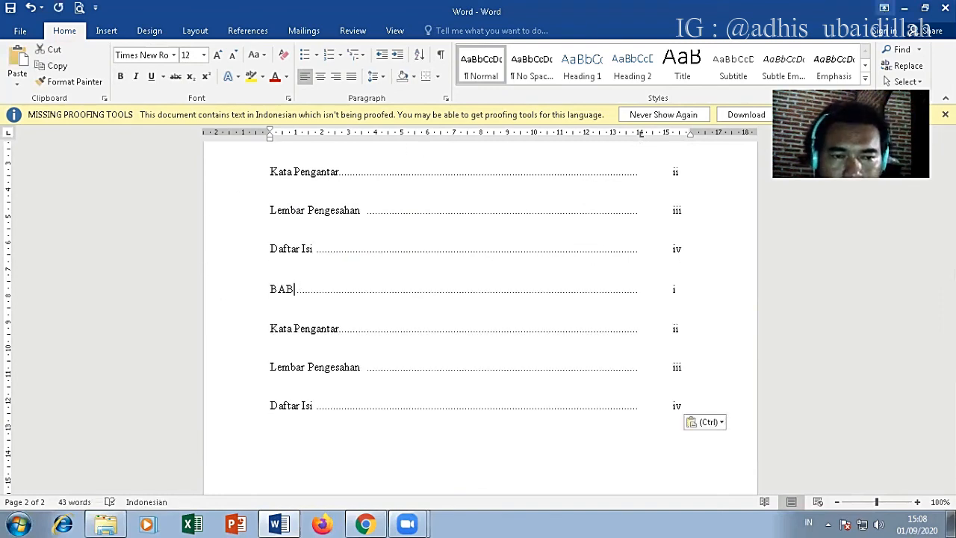
type(" I")
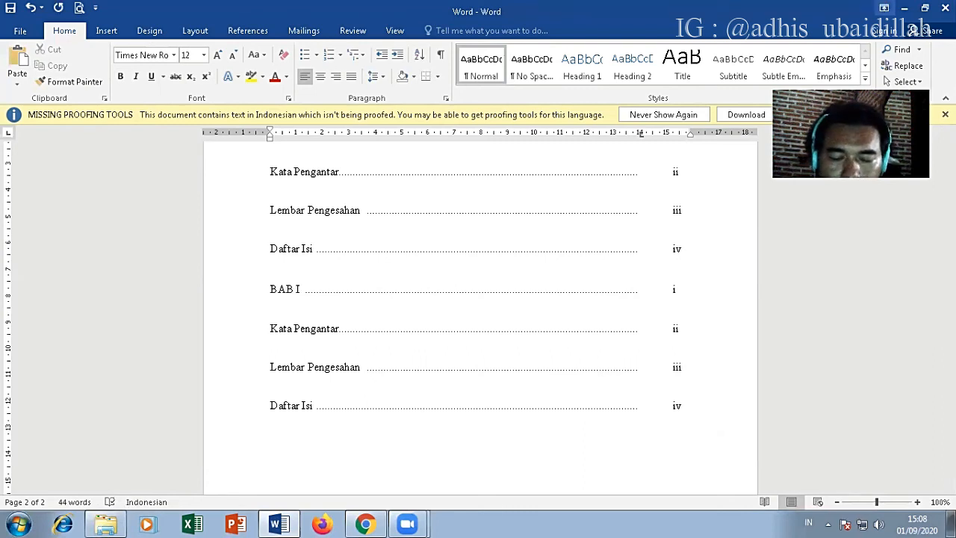
type(" Pendahu")
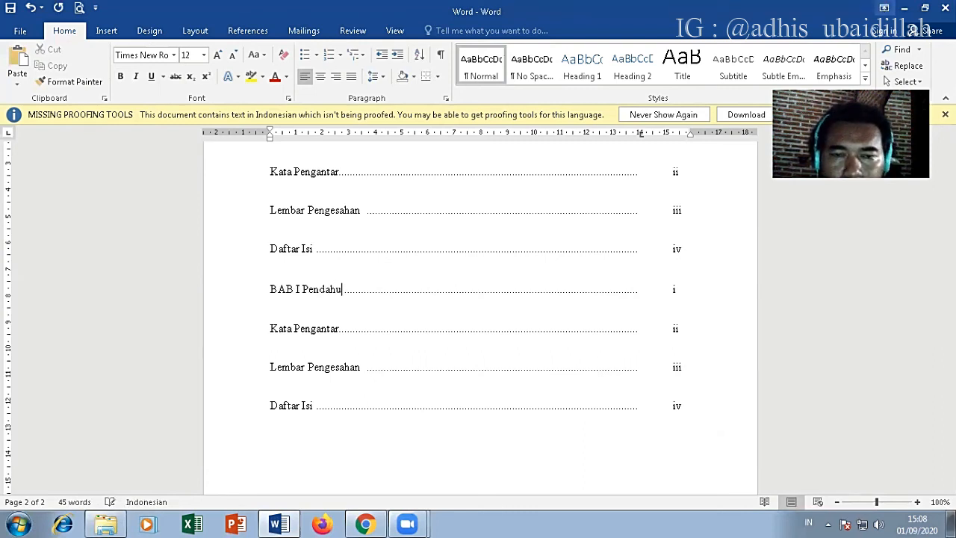
type("luan")
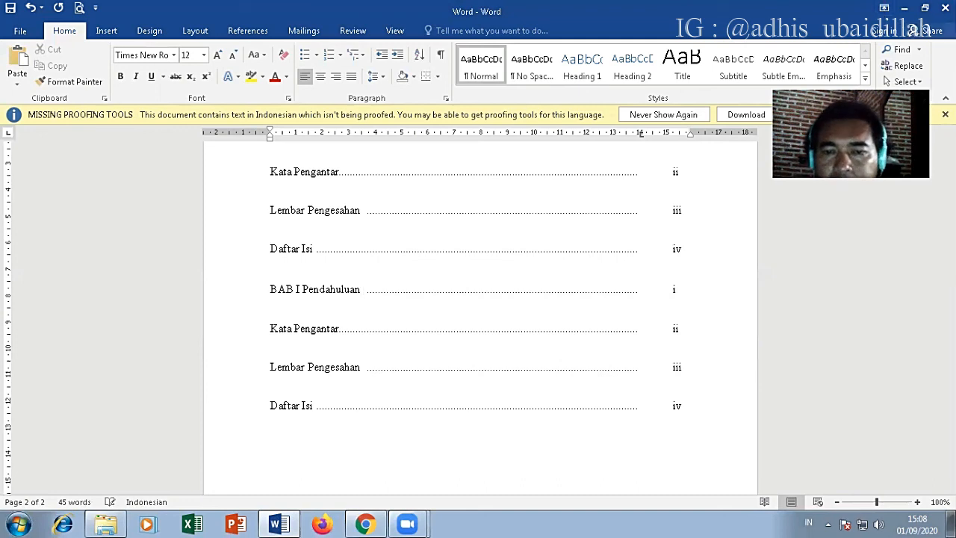
double_click(673, 289)
type("7")
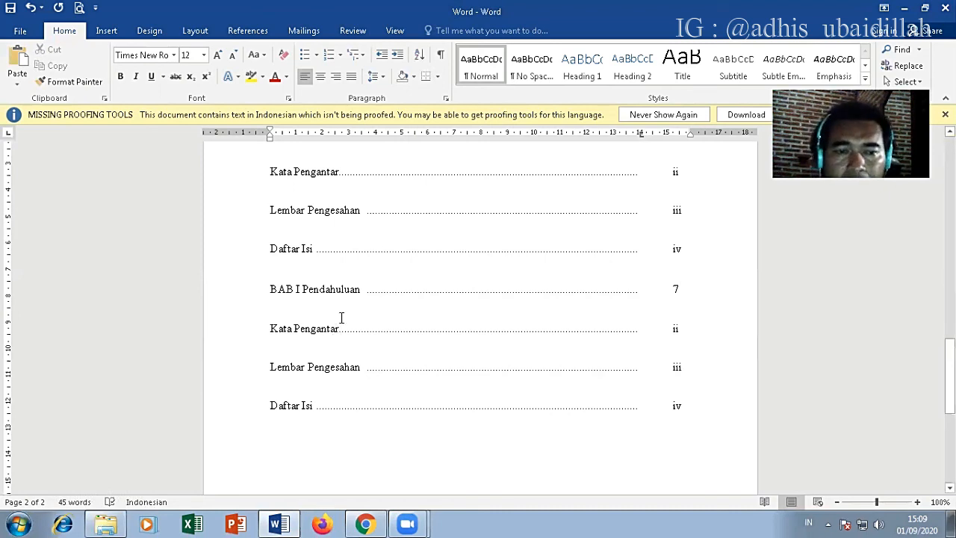
Step: Examine the BAB I PENDAHULUAN title and the Latar Belakang heading on the chapter page
scroll(492, 319, "up", 4)
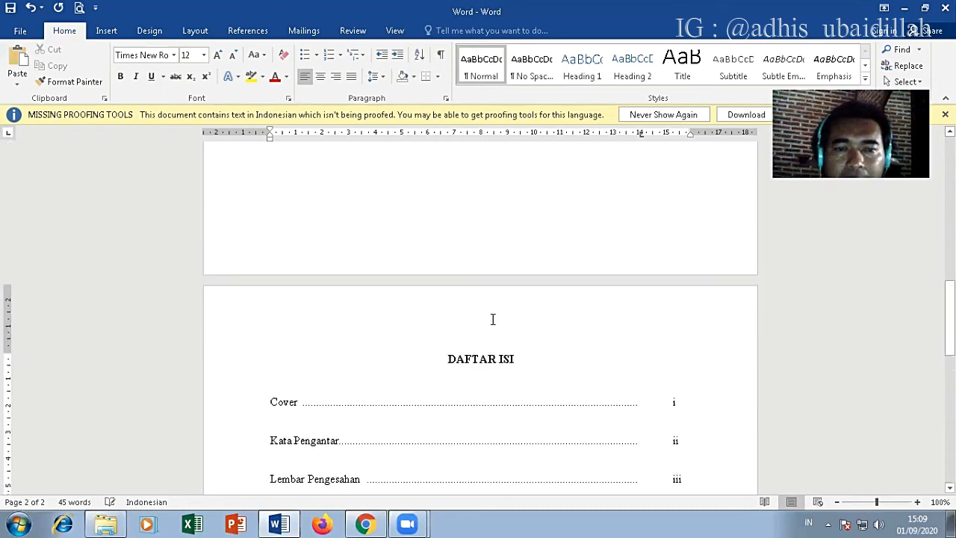
scroll(492, 318, "up", 14)
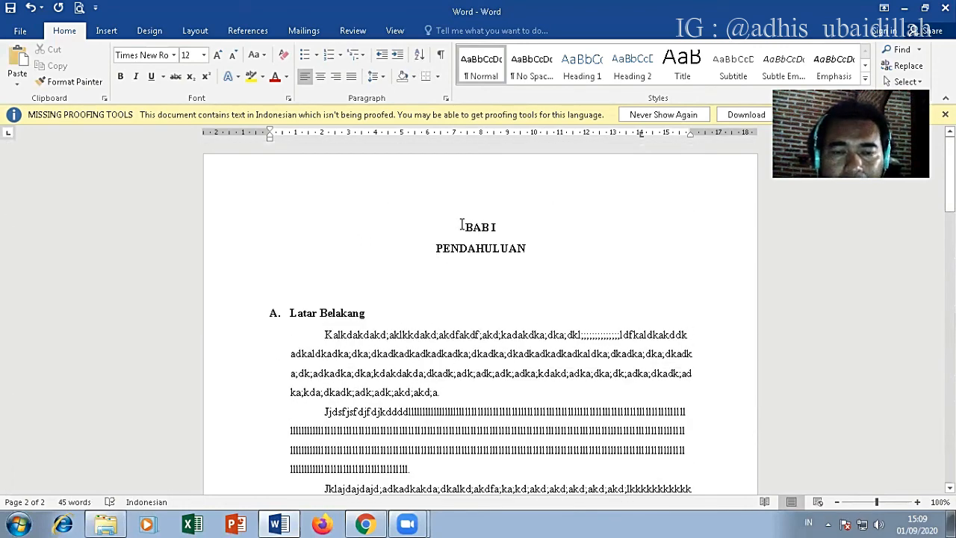
left_click_drag(461, 225, 532, 250)
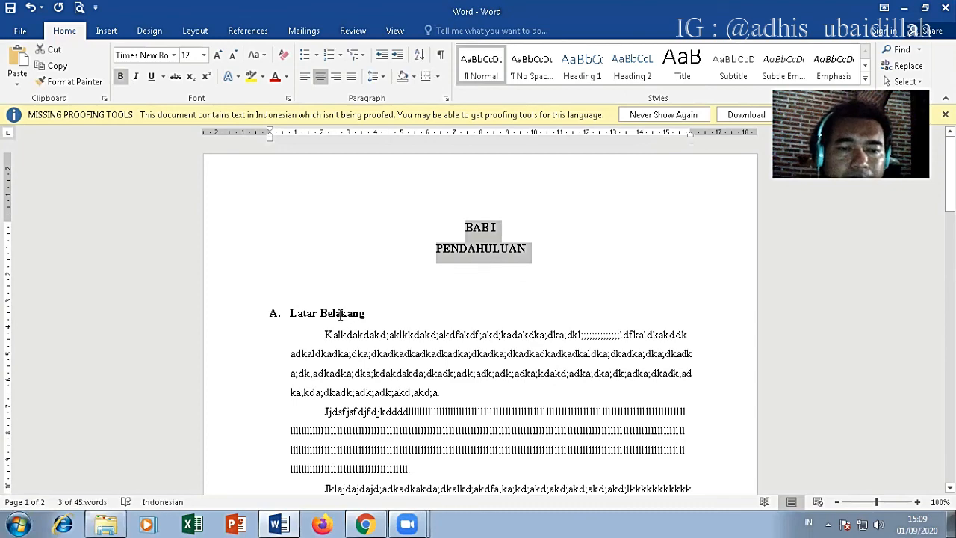
left_click(366, 314)
left_click_drag(366, 313, 293, 315)
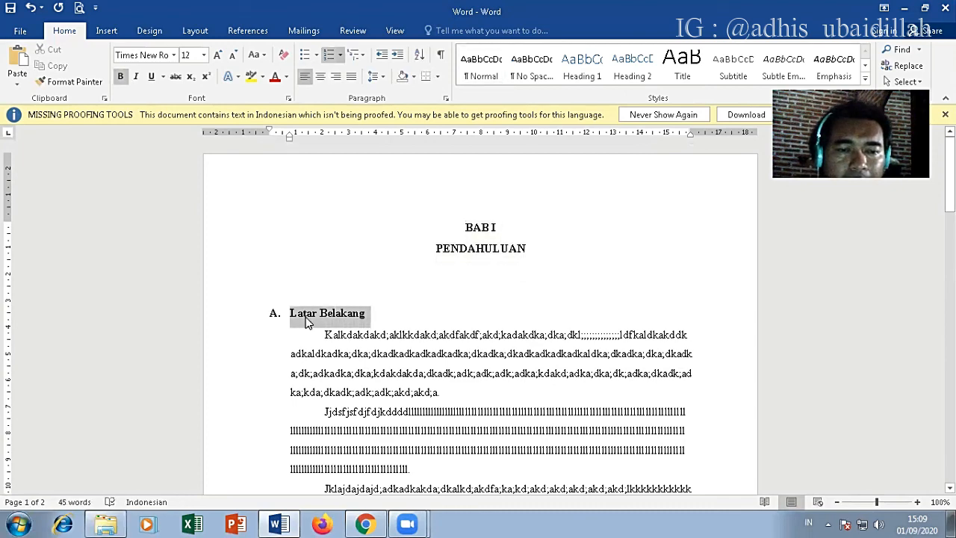
scroll(307, 321, "down", 4)
scroll(306, 249, "up", 2)
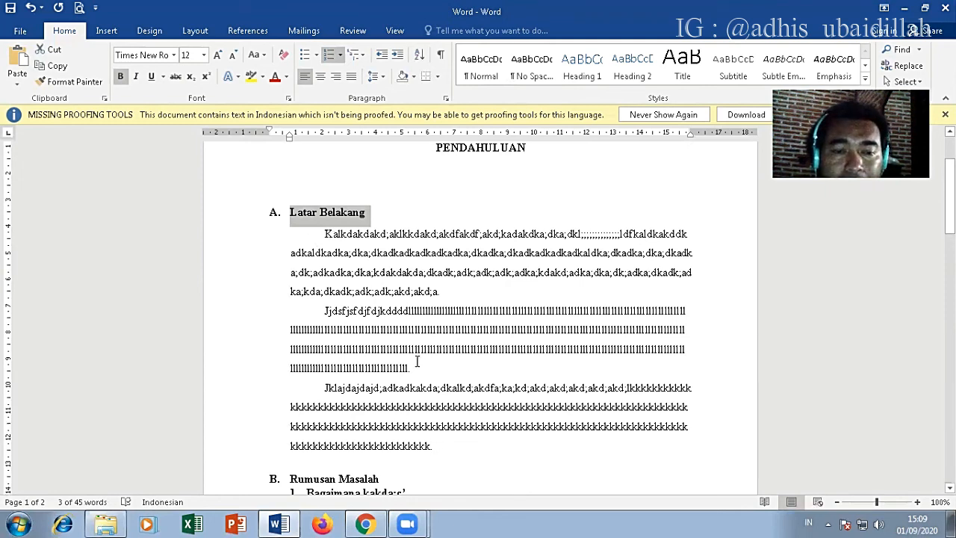
Step: Add a filler paragraph of several lines at the end of the Latar Belakang section and start another with yoqwoidjdio
left_click(444, 444)
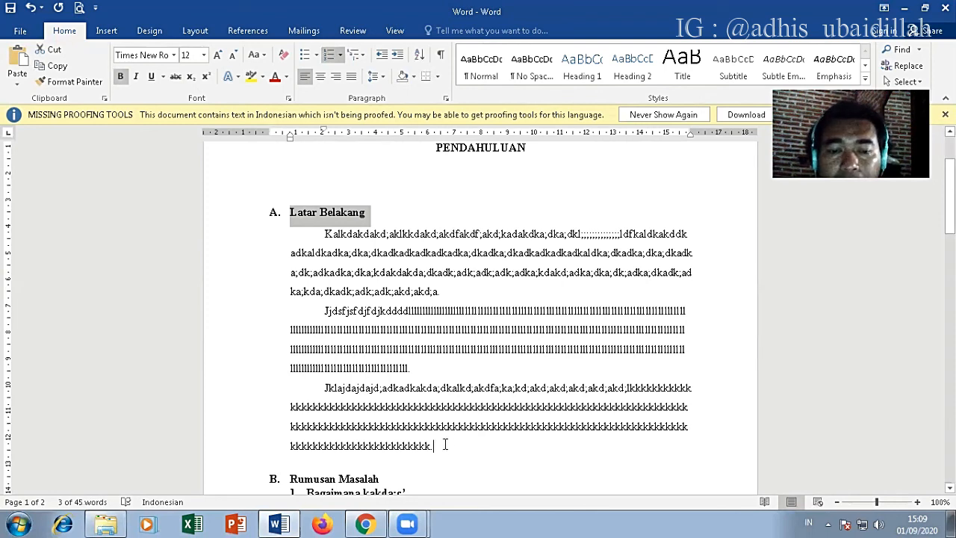
key("Return")
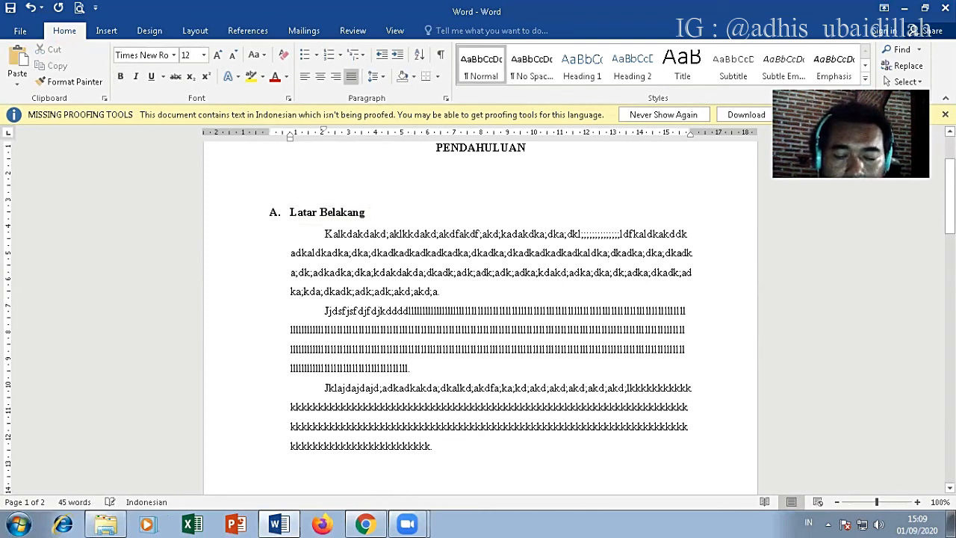
type("jakjdajdlajdlajdlajdlkajdlk")
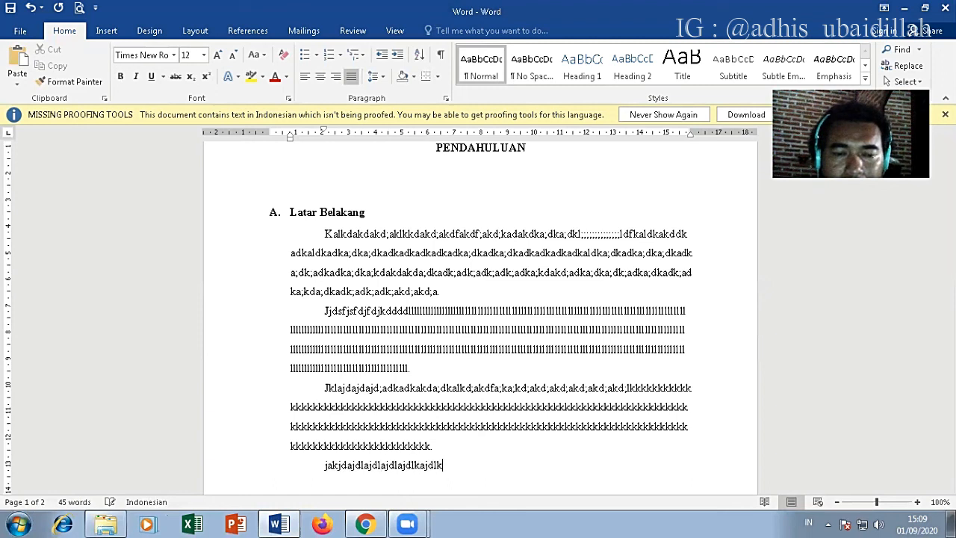
type("kkkkkkkkkkkkkkkkkkkkkkkkkkkkkkkk")
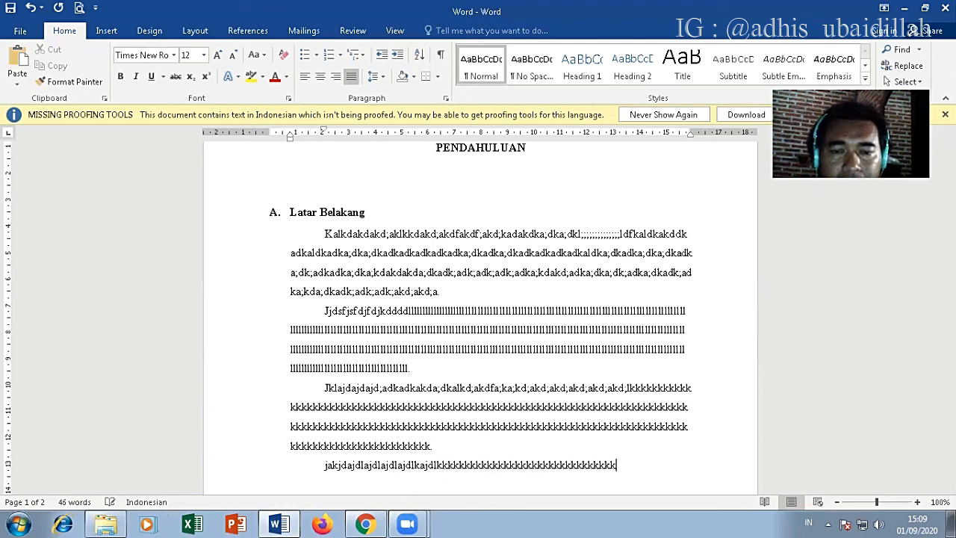
type("kkkkkkkkkkkkkkkkkkkkkkkkkkkkkkkkkkkkkkkkkkkkkkkkkkkkkkkkkkkkkkkkkkkkkkkkkkkk")
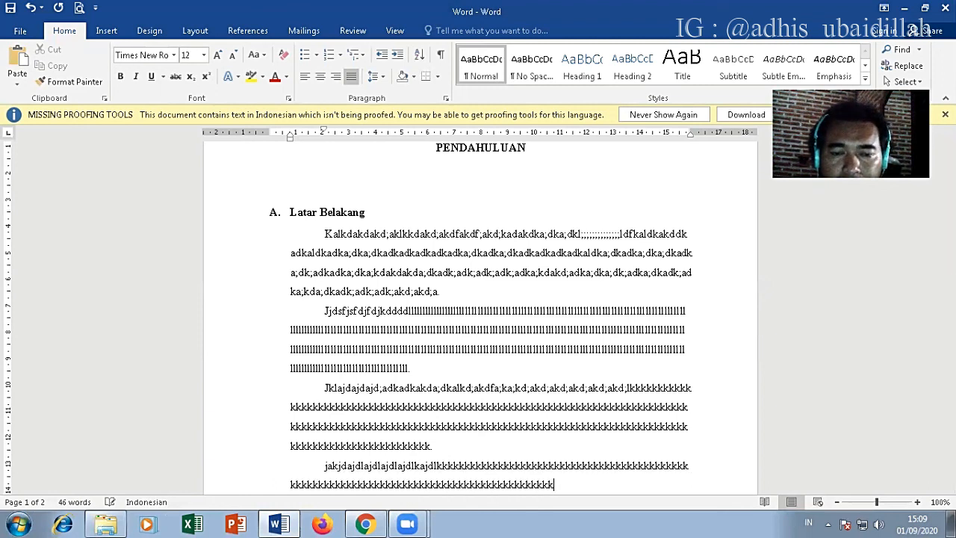
type("kkkkkkkkkkkkkkkkkk")
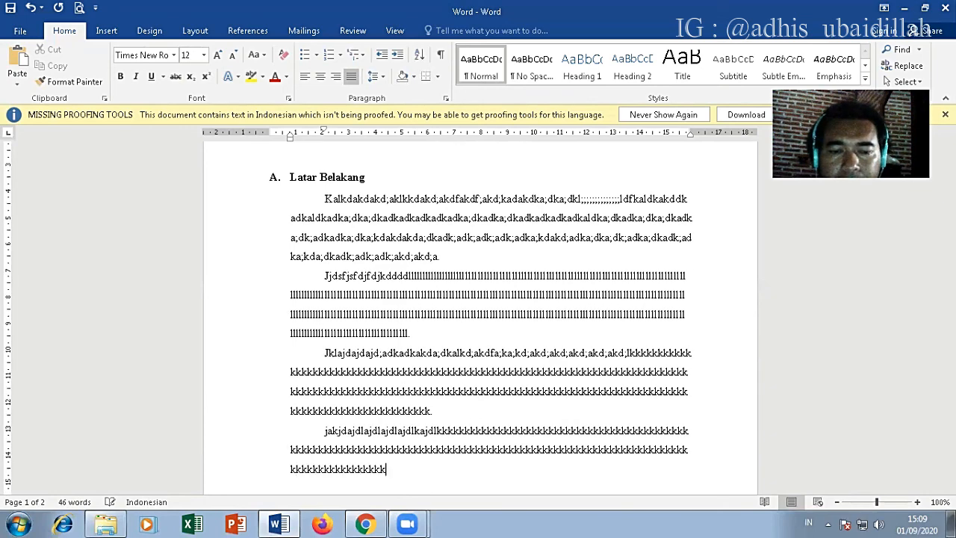
type("kkkkkkkkkkkkkkkkkkkkkkkkkkkkkkkkkkkkkkkkkkkkkkkkkkkkkkkkkkkkkkkkkkkkkkkkkkkkkk")
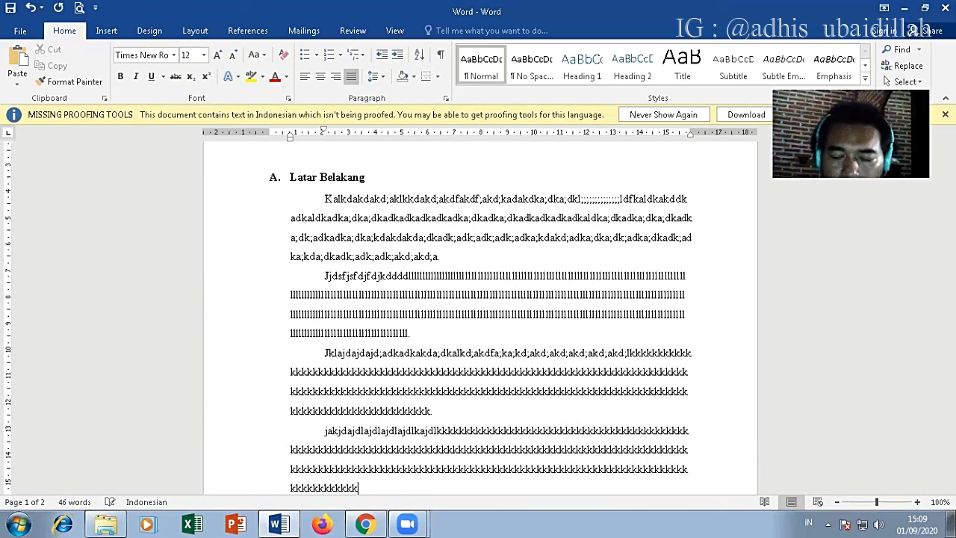
type(".")
key("Return")
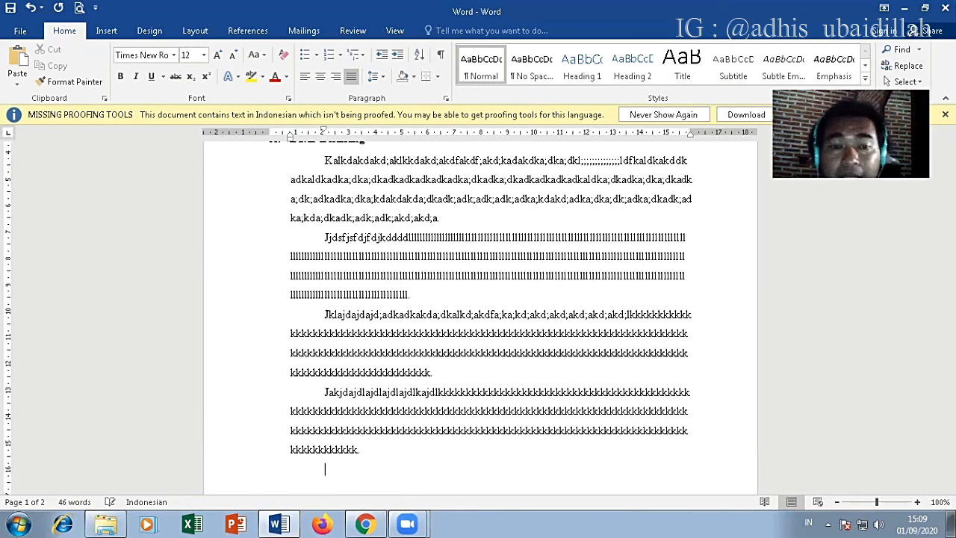
type("yoqwoidjdio")
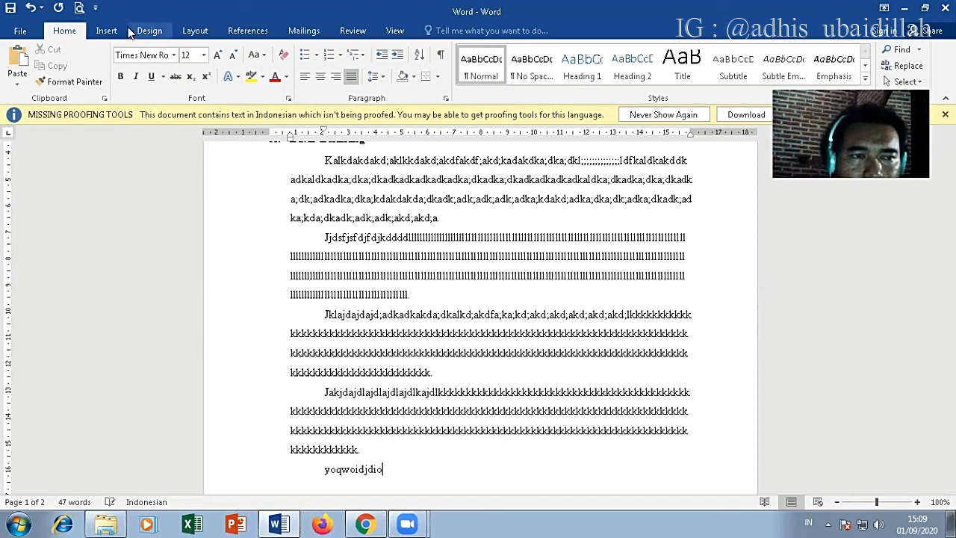
left_click(107, 30)
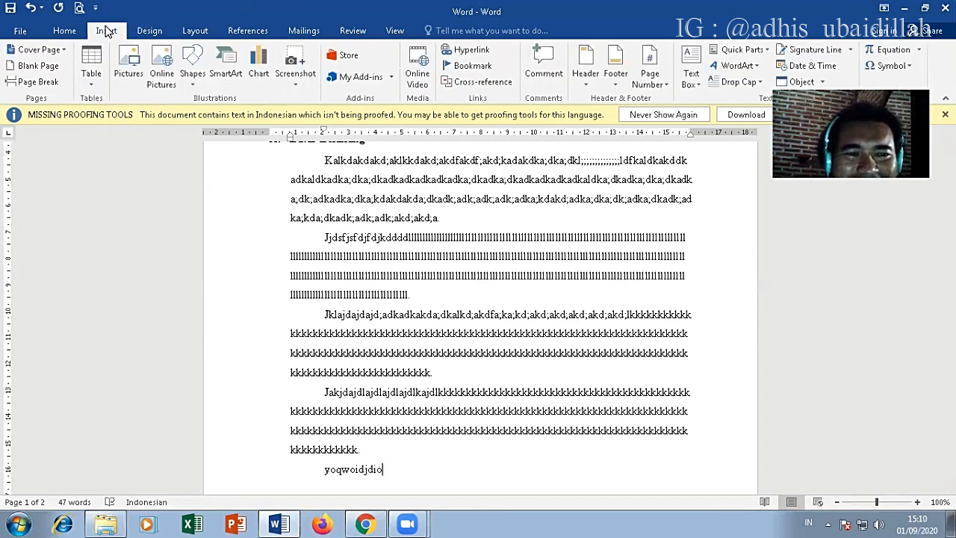
left_click(149, 30)
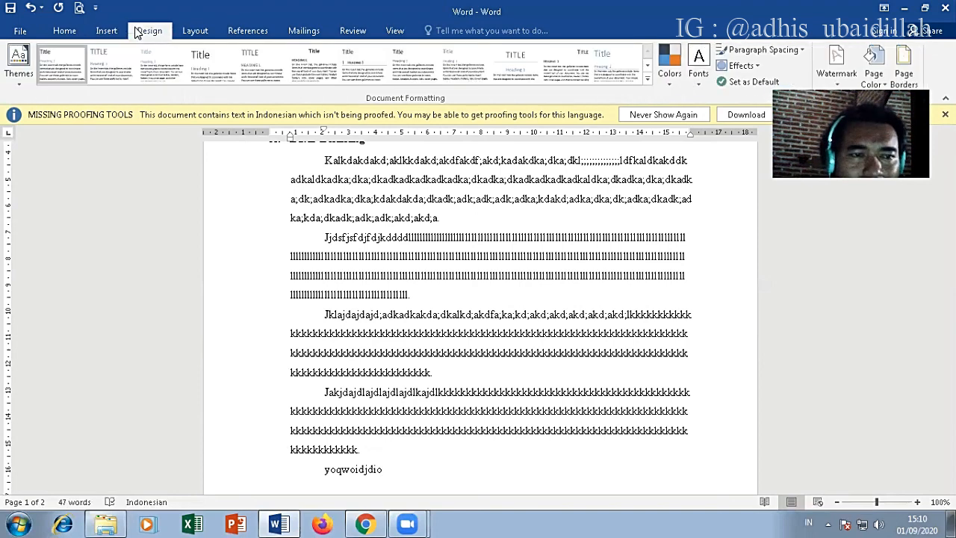
left_click(195, 31)
left_click(247, 31)
left_click(304, 30)
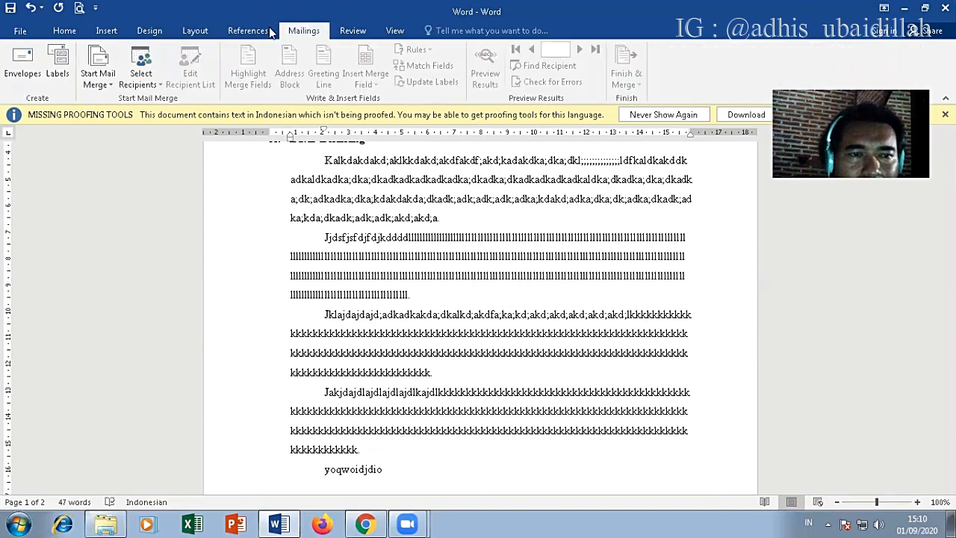
left_click(247, 31)
left_click(195, 30)
left_click(150, 31)
left_click(109, 30)
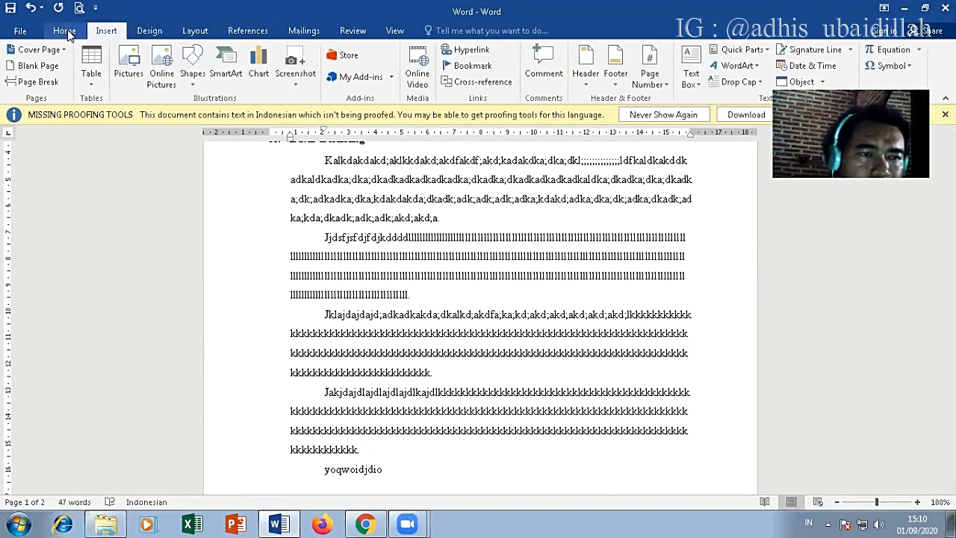
left_click(64, 31)
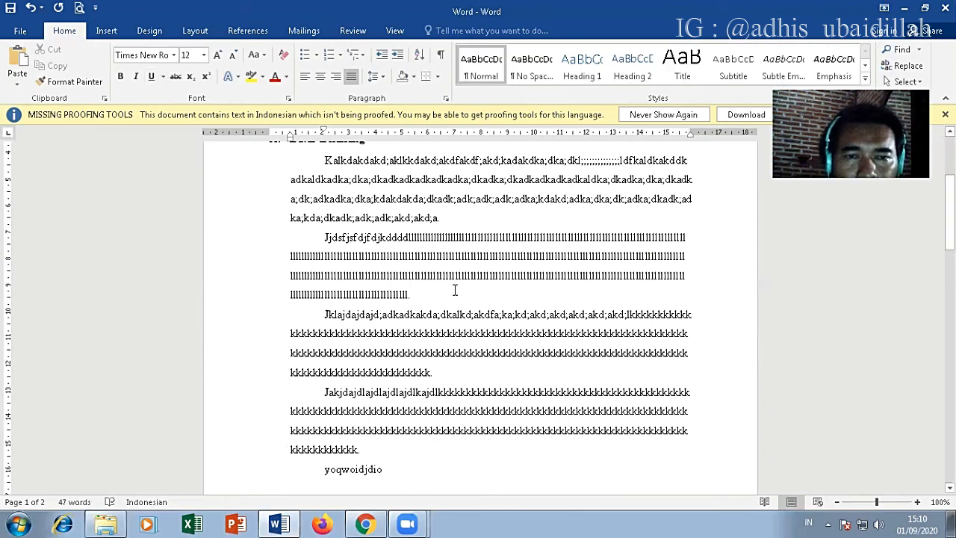
scroll(454, 291, "up", 3)
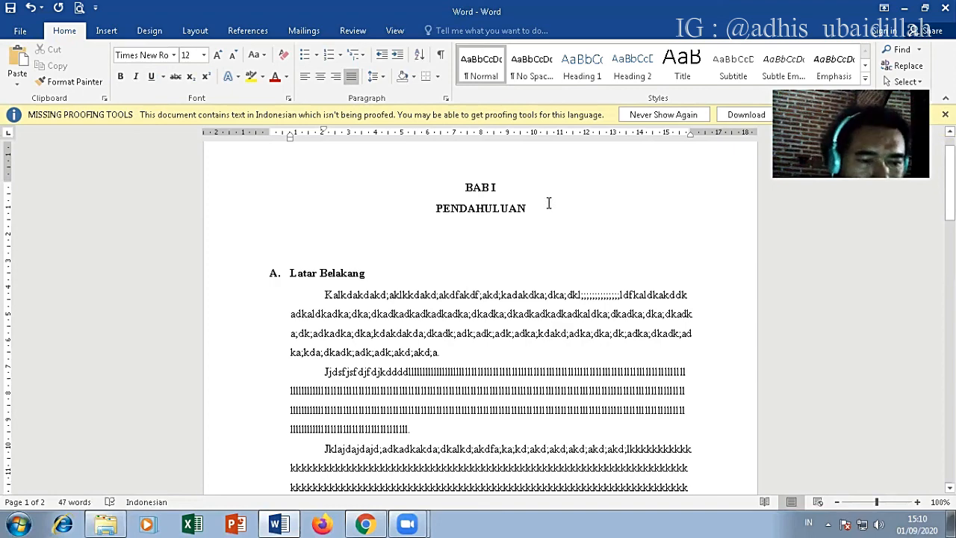
scroll(548, 203, "down", 3)
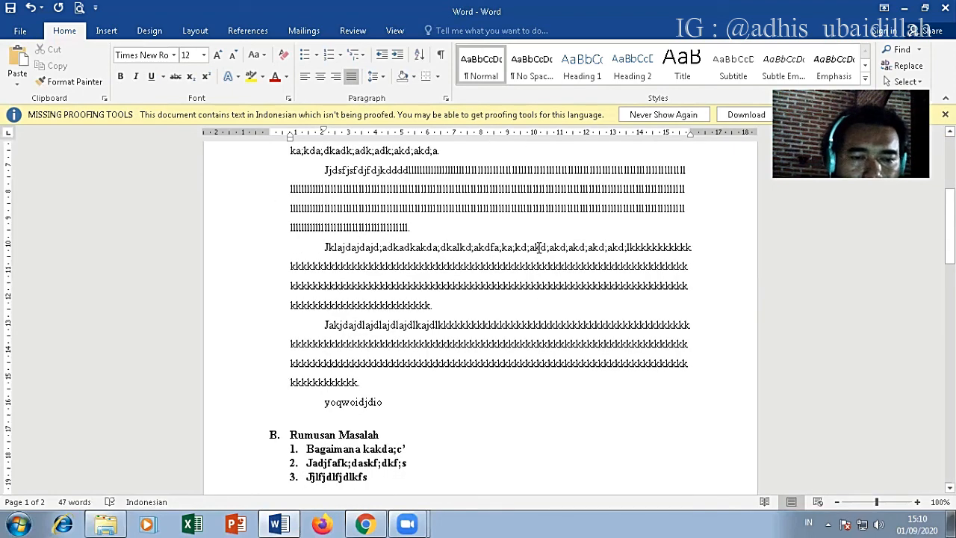